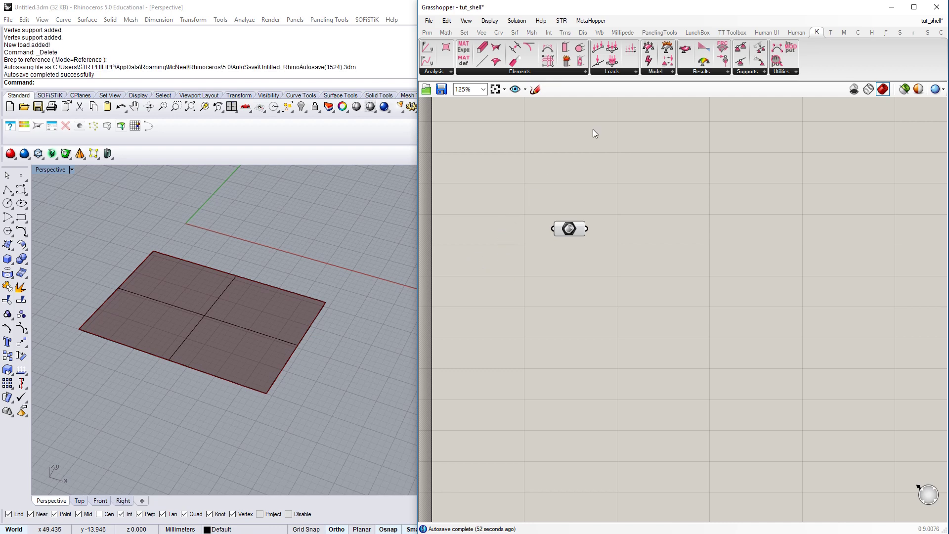
Step: Open the Karamba Elements dropdown beside the surface geometry parameter
click(585, 74)
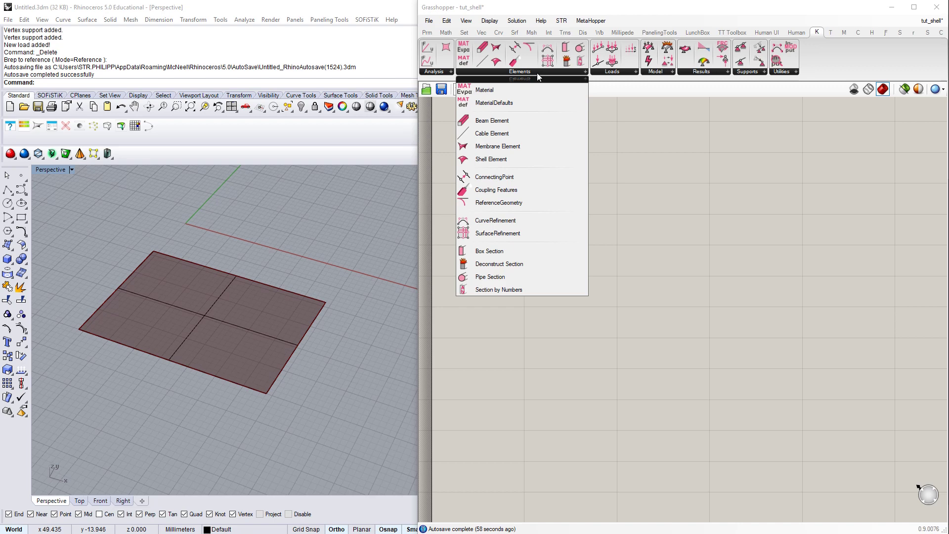
Step: Place a Karamba Shell Element component on the canvas
click(515, 159)
click(662, 269)
drag(654, 264, 705, 275)
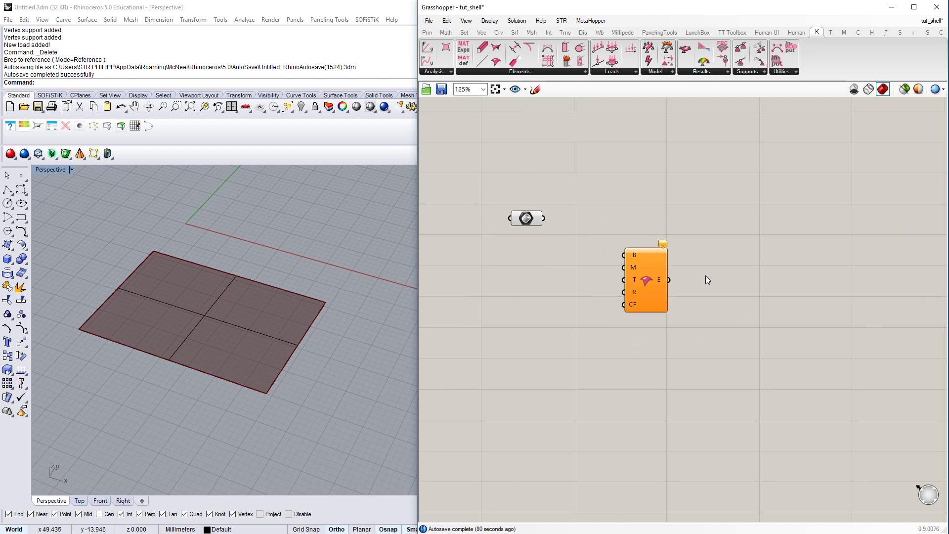
Step: Wire the surface geometry parameter into the Shell Element's B input
drag(544, 219, 625, 255)
mouse_move(634, 268)
scroll(595, 263, up, 1)
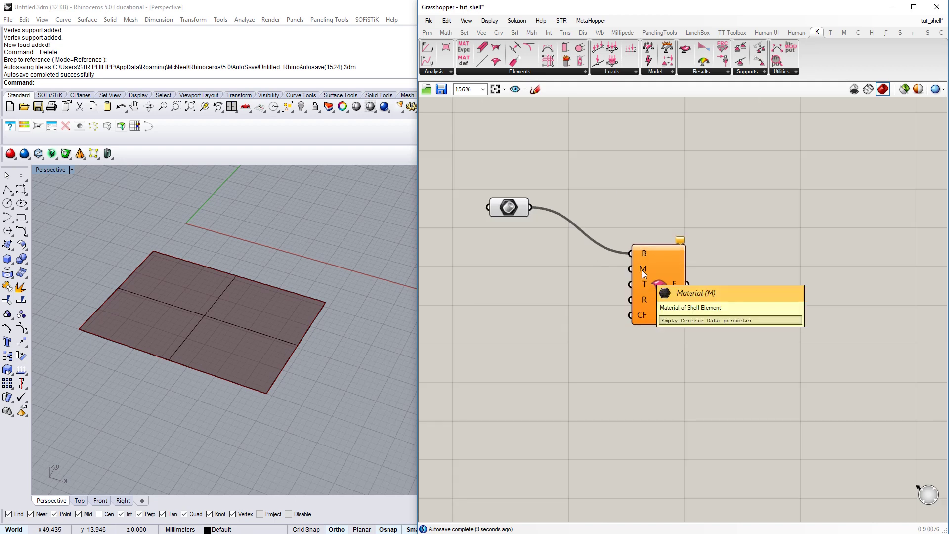
scroll(612, 150, down, 1)
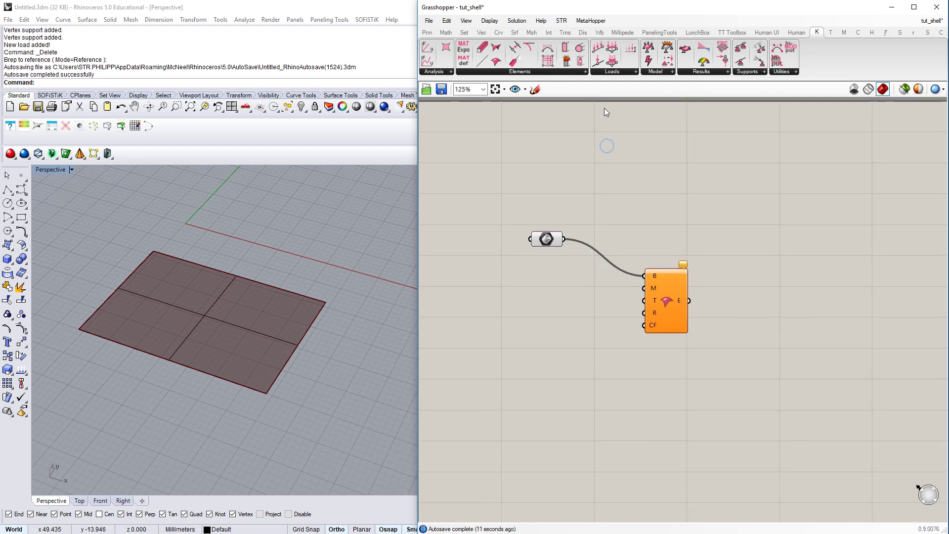
click(585, 72)
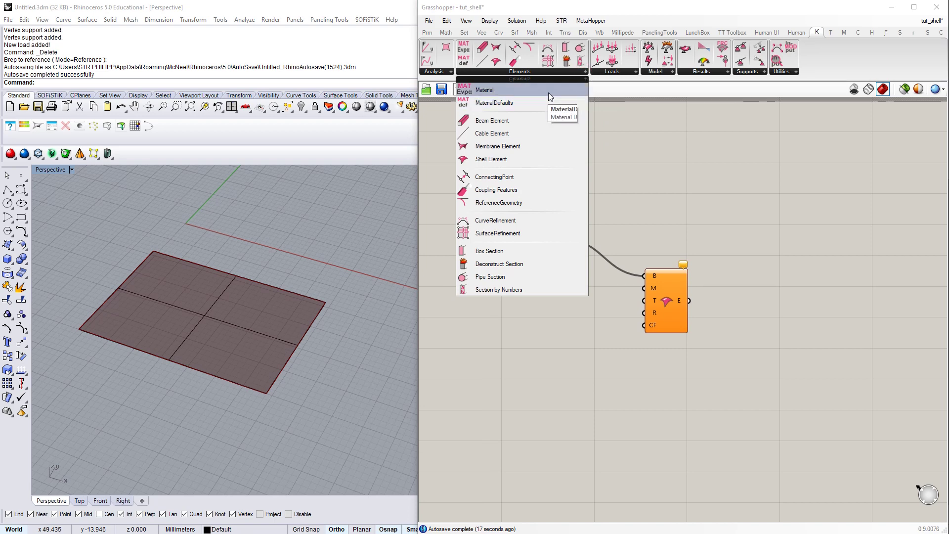
Step: Place a MaterialDefaults component below the shell, with a Value List beside it
click(526, 104)
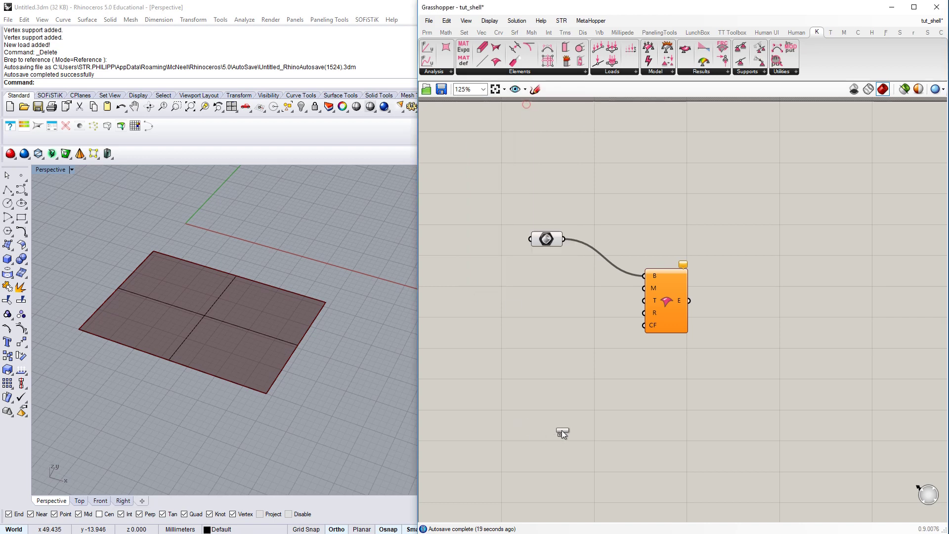
click(603, 402)
double_click(491, 402)
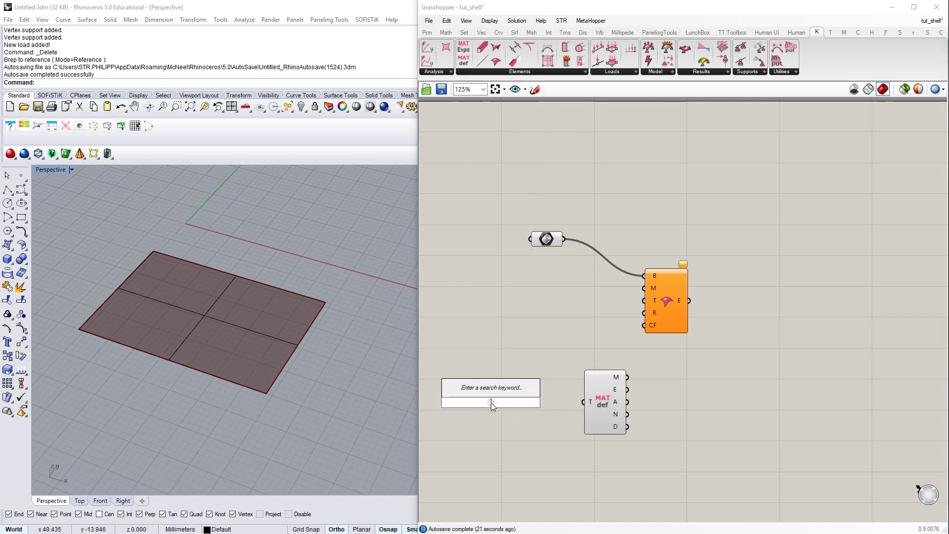
text(v)
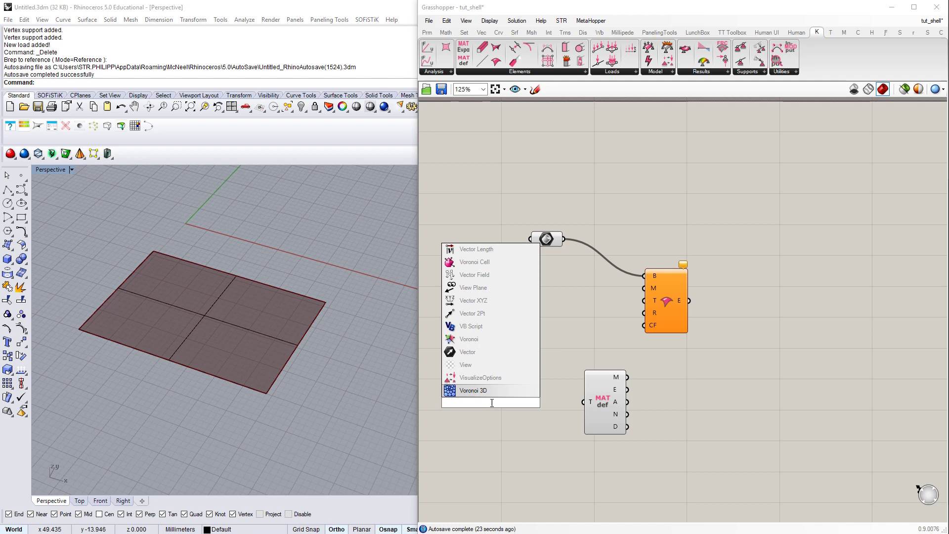
text(alue)
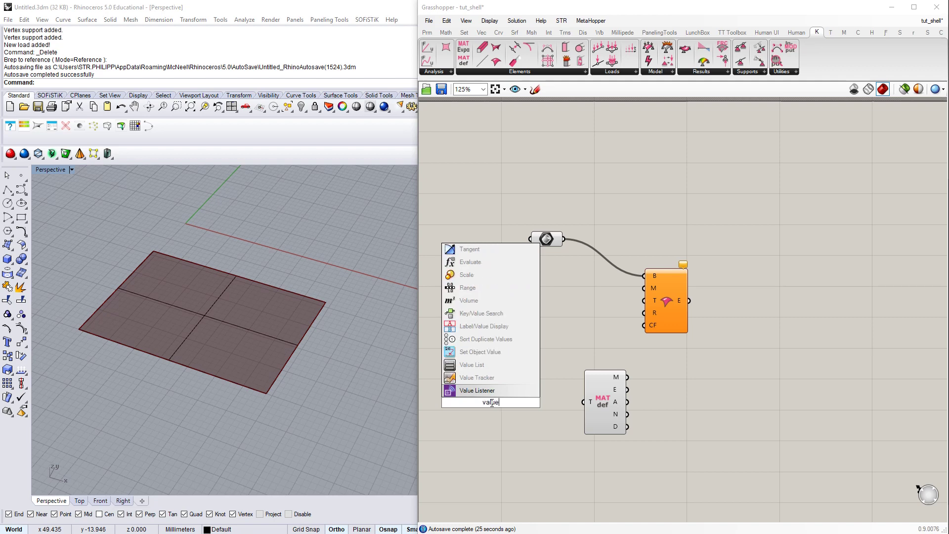
click(478, 367)
drag(495, 403, 510, 402)
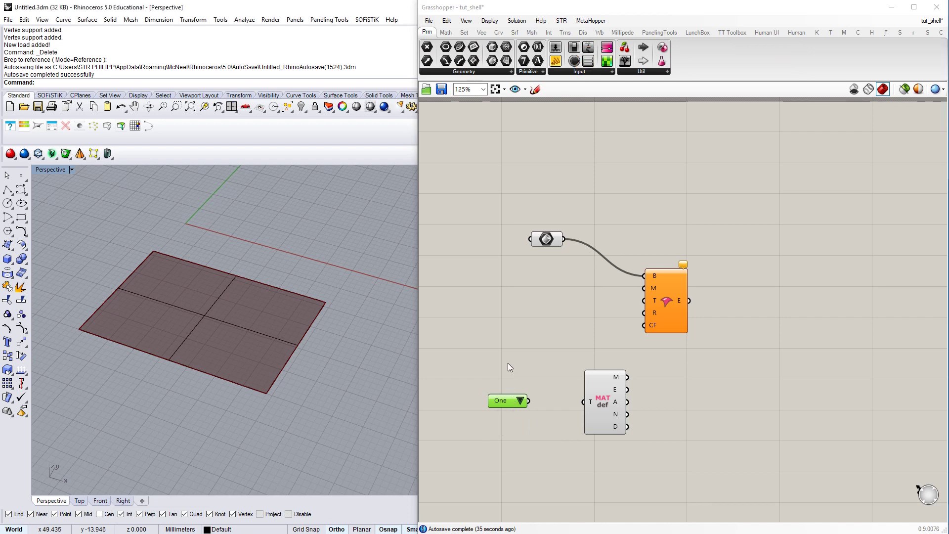
Step: Feed STEEL from the value list into the material and wire its output to the shell's M input
click(817, 32)
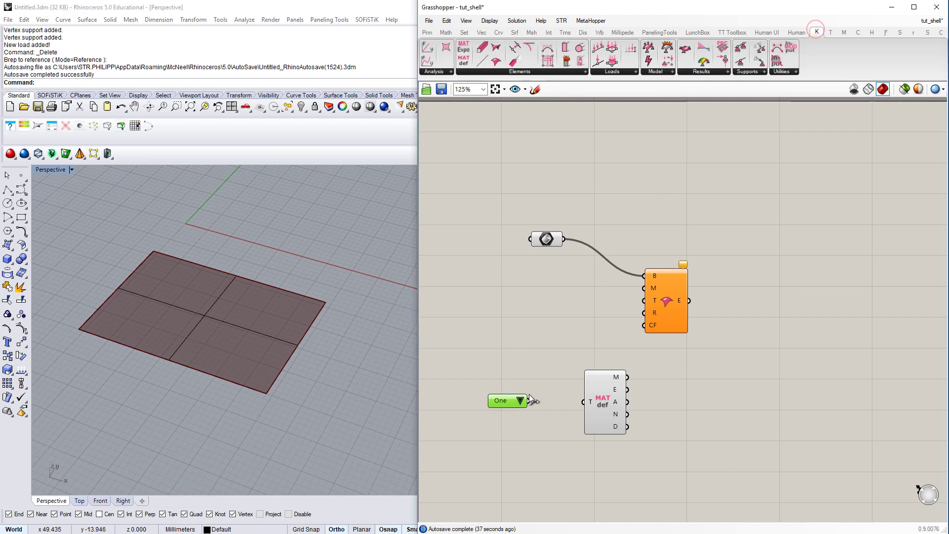
drag(528, 401, 581, 402)
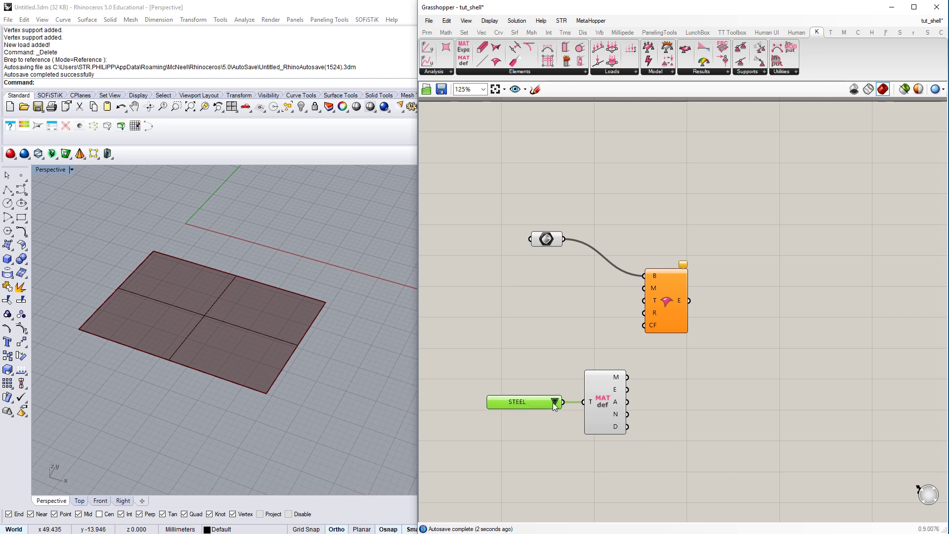
click(555, 403)
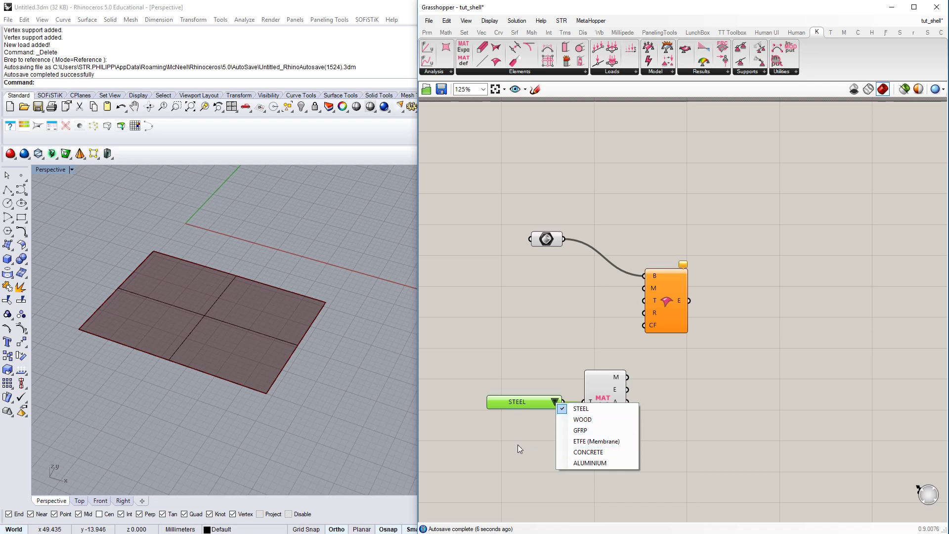
click(508, 431)
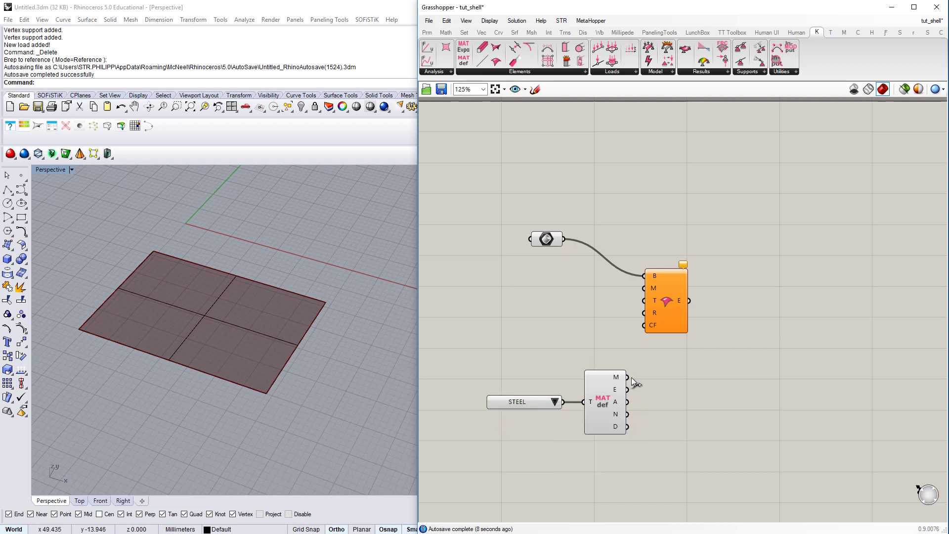
drag(627, 378, 703, 269)
click(706, 343)
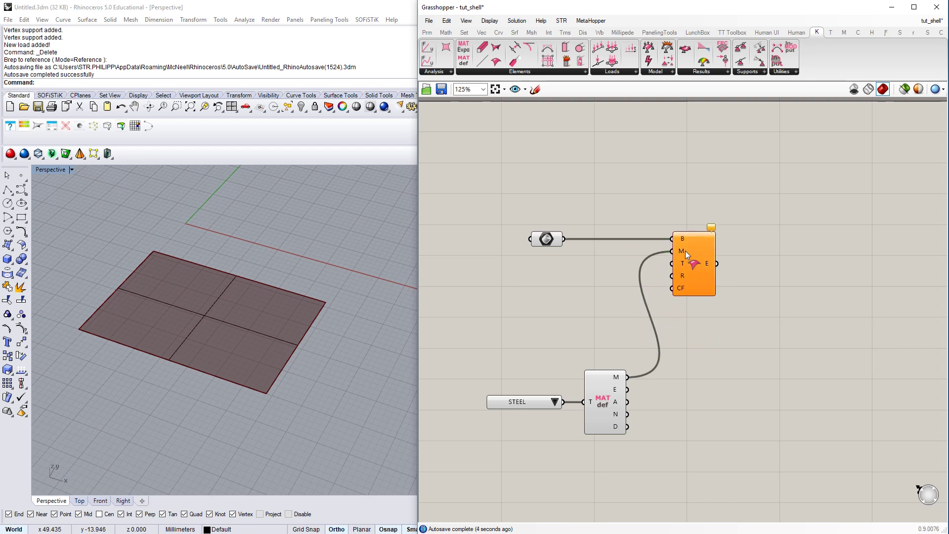
scroll(685, 251, up, 3)
right_drag(583, 288, 623, 291)
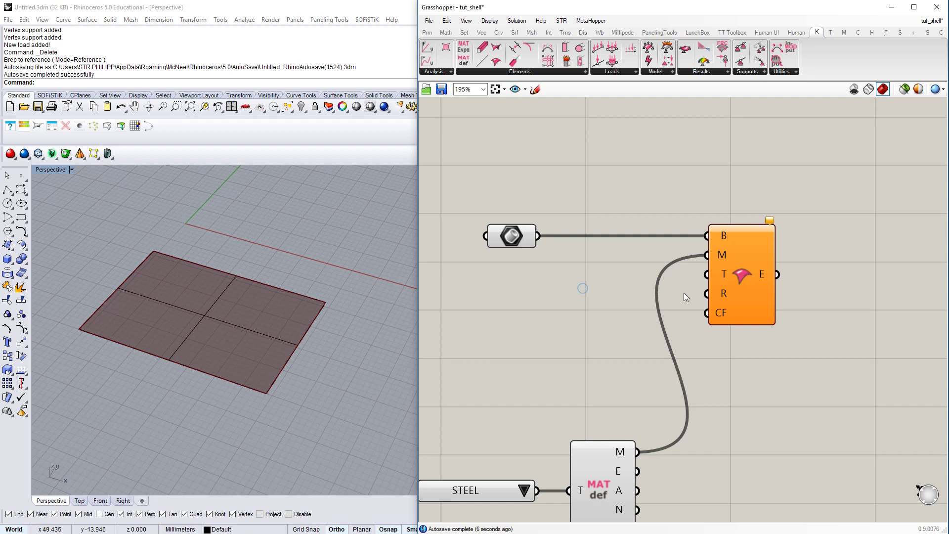
mouse_move(725, 271)
mouse_move(725, 294)
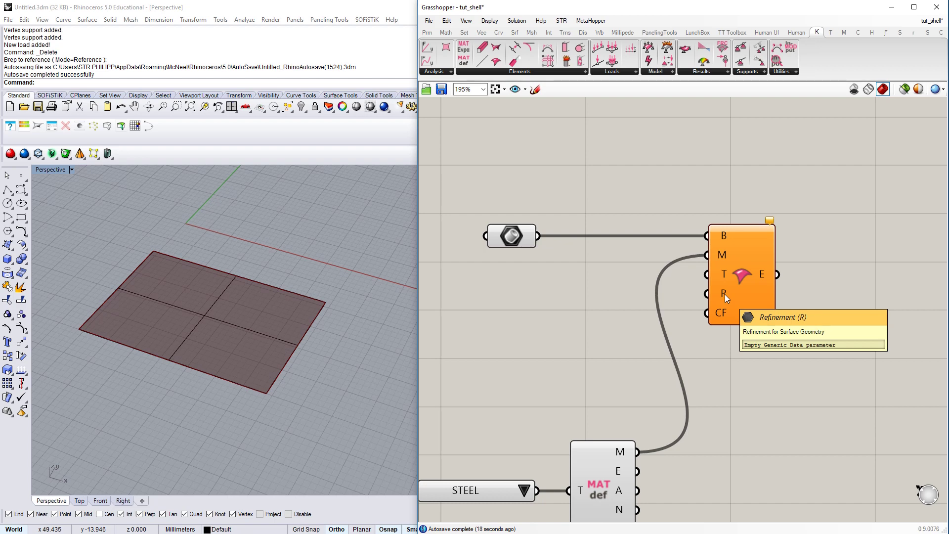
scroll(725, 295, down, 1)
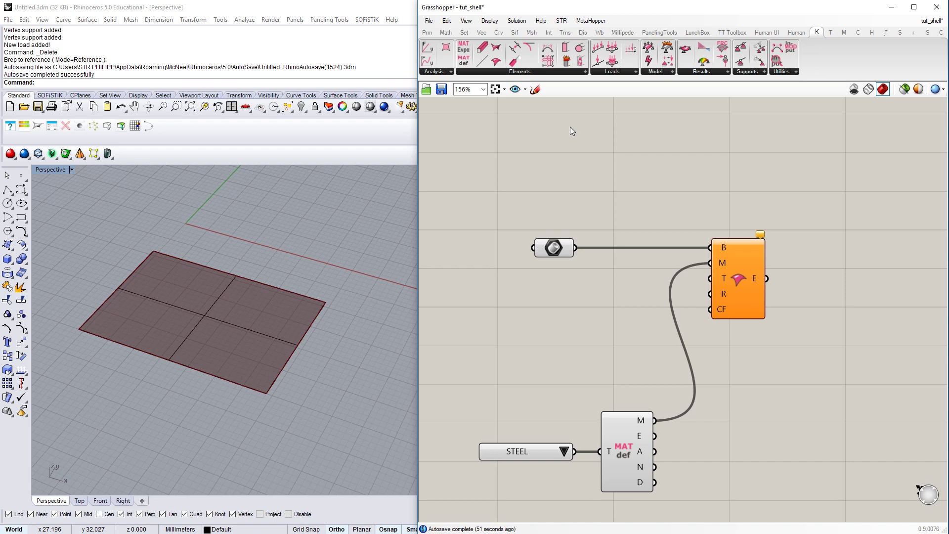
Step: Add a SurfaceRefinement component left of the shell and wire its R output into the shell's R input
click(581, 72)
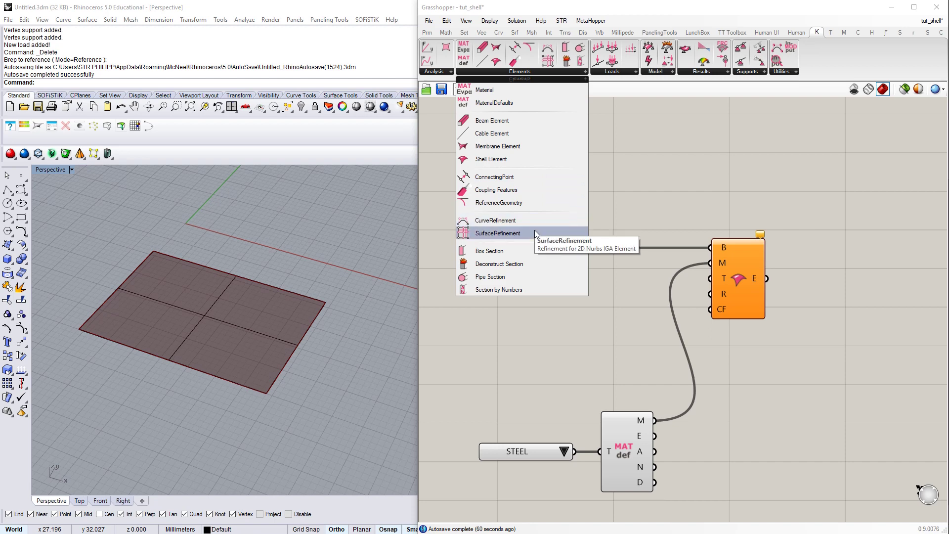
click(503, 234)
click(569, 322)
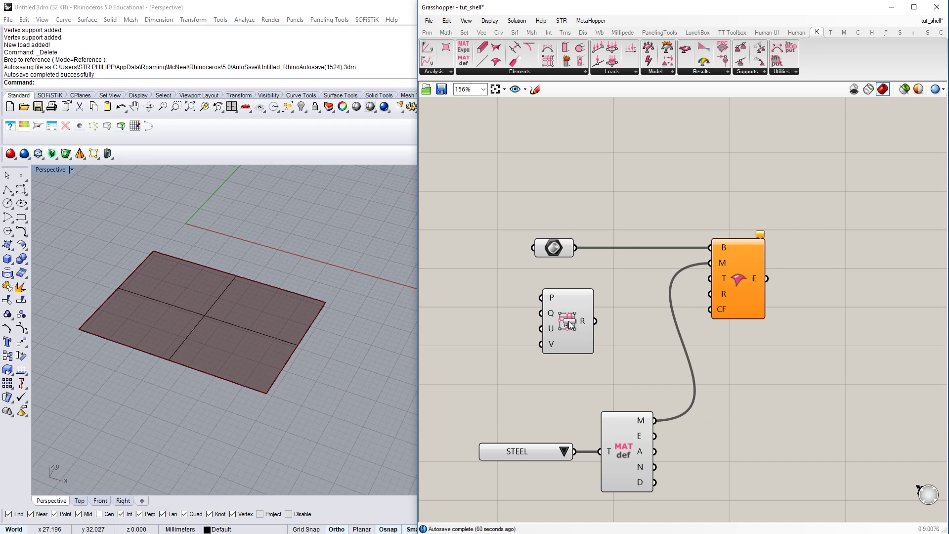
drag(569, 319, 561, 315)
click(600, 296)
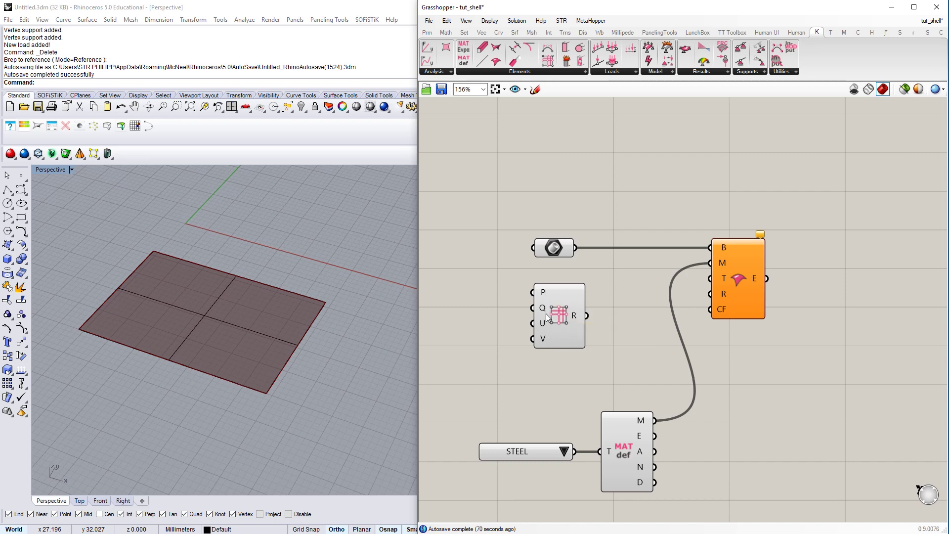
mouse_move(546, 322)
drag(587, 315, 710, 294)
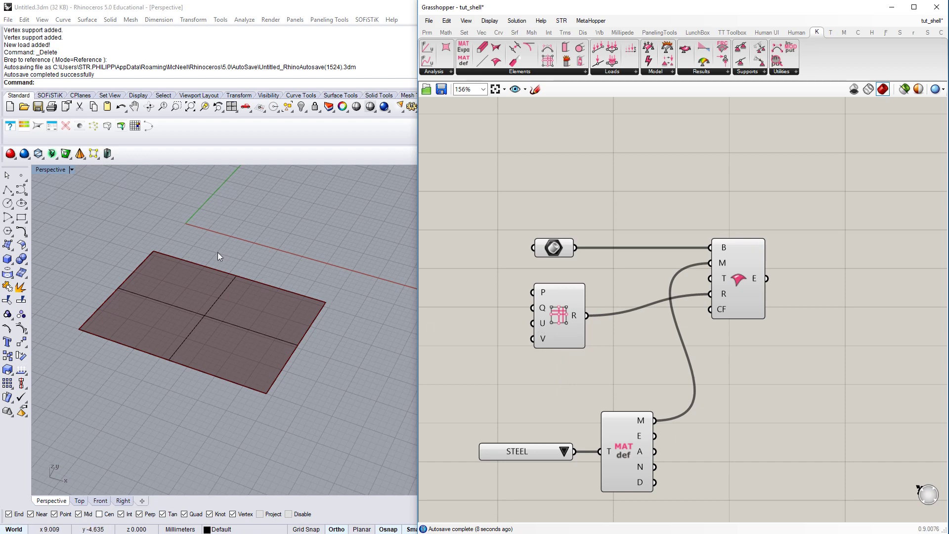
Step: Select the rectangular surface in the Perspective view and show its control points
click(221, 323)
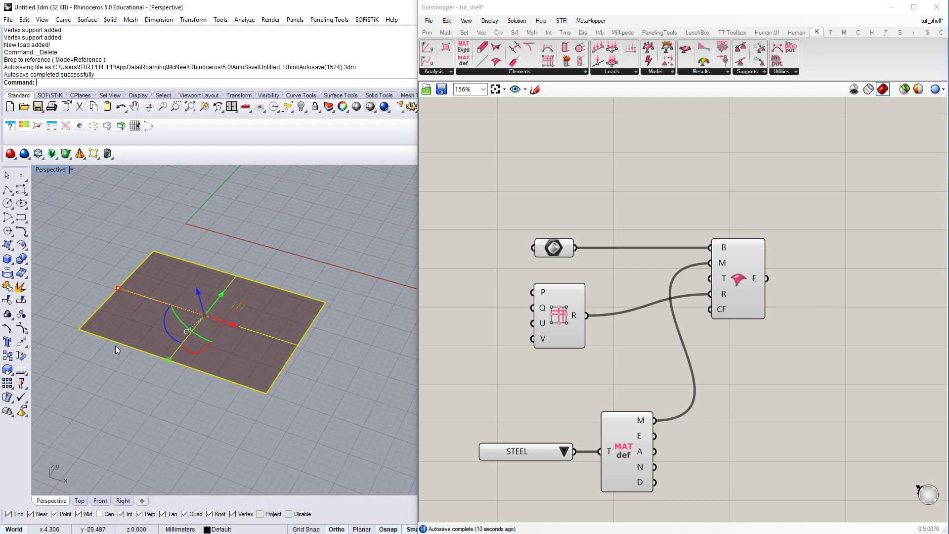
click(22, 329)
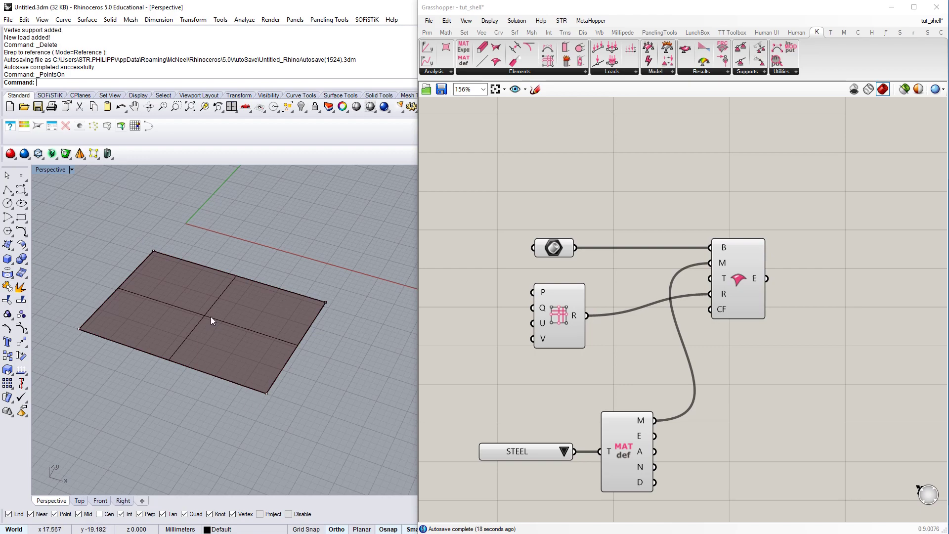
right_drag(267, 350, 168, 330)
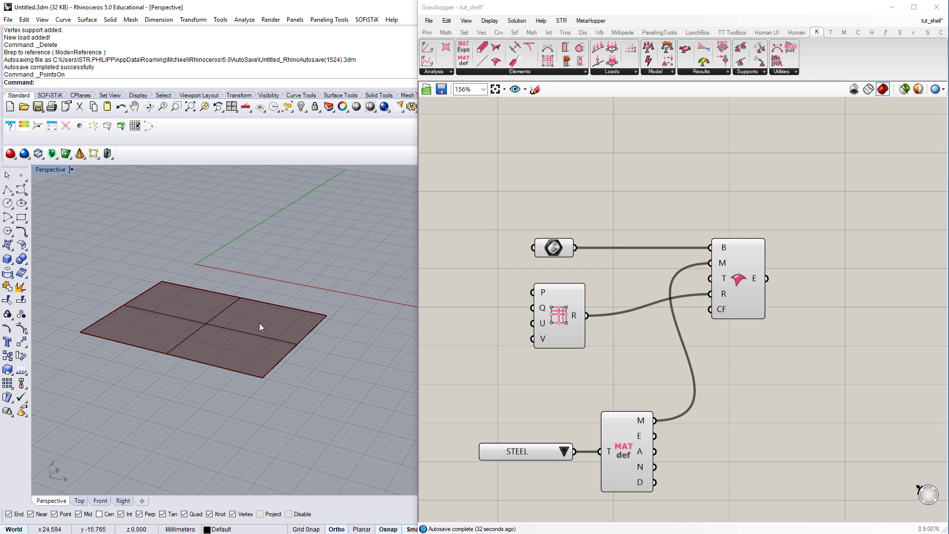
right_drag(259, 322, 275, 364)
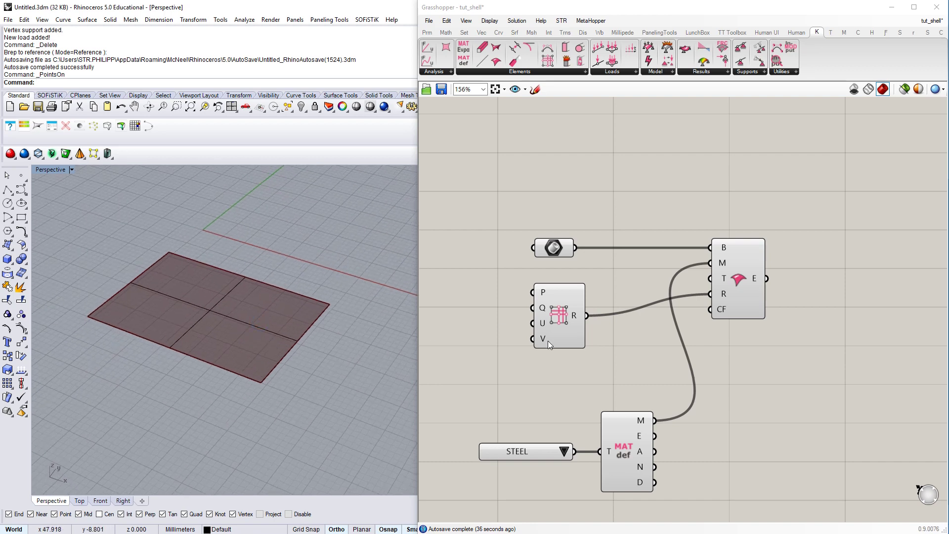
scroll(553, 328, down, 3)
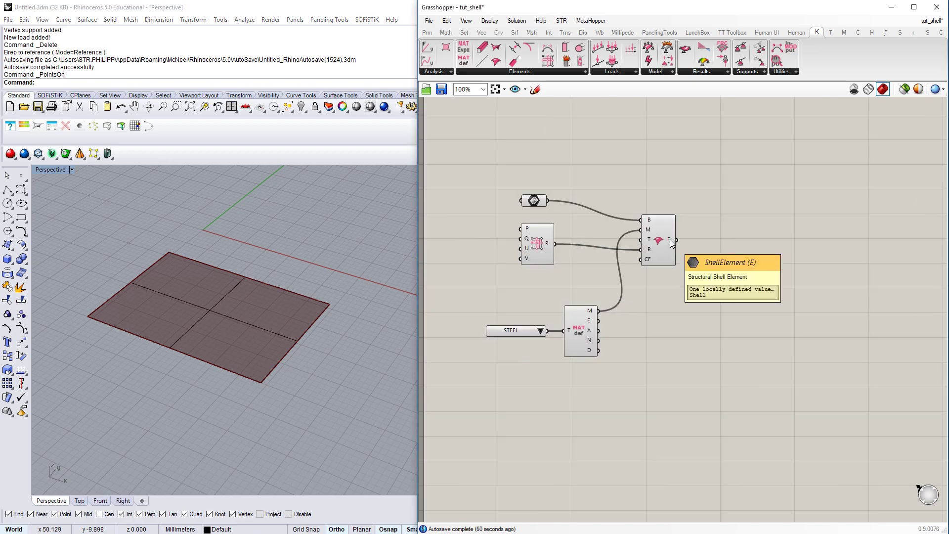
right_drag(671, 275, 671, 232)
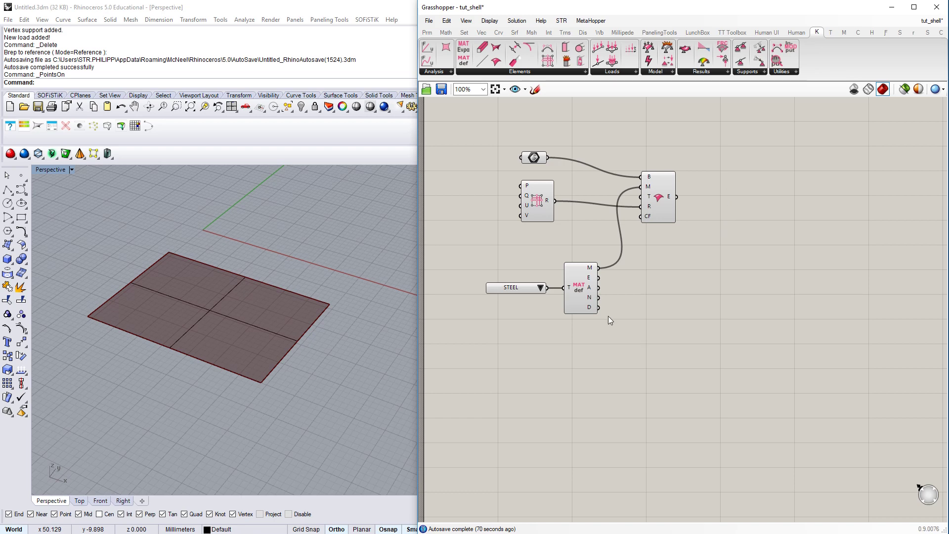
Step: Place Rhino points at the surface's back, left, front and right corners
click(21, 175)
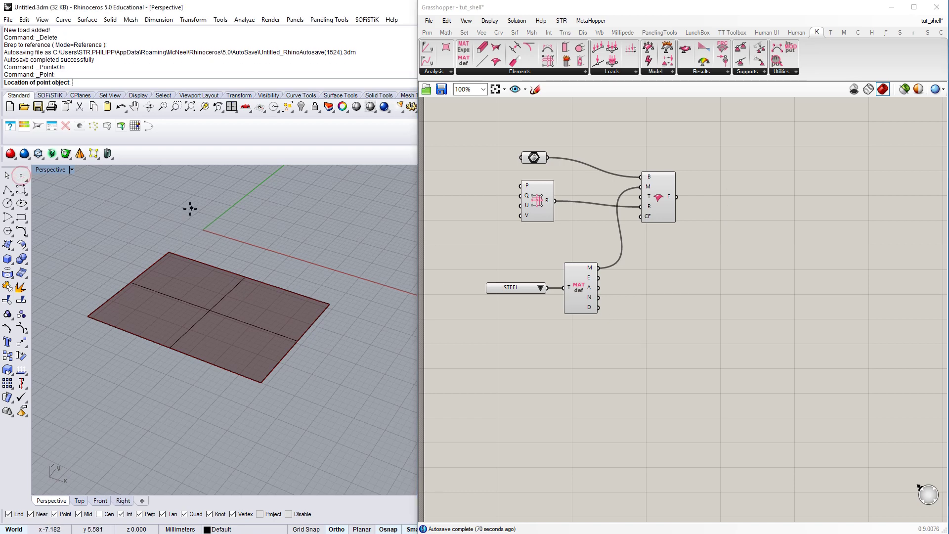
click(168, 253)
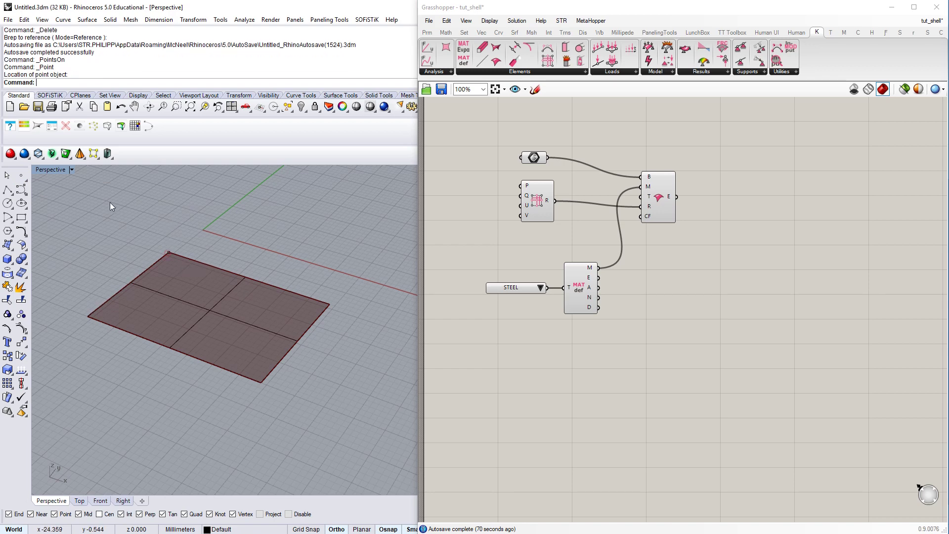
key(Return)
click(87, 316)
key(Return)
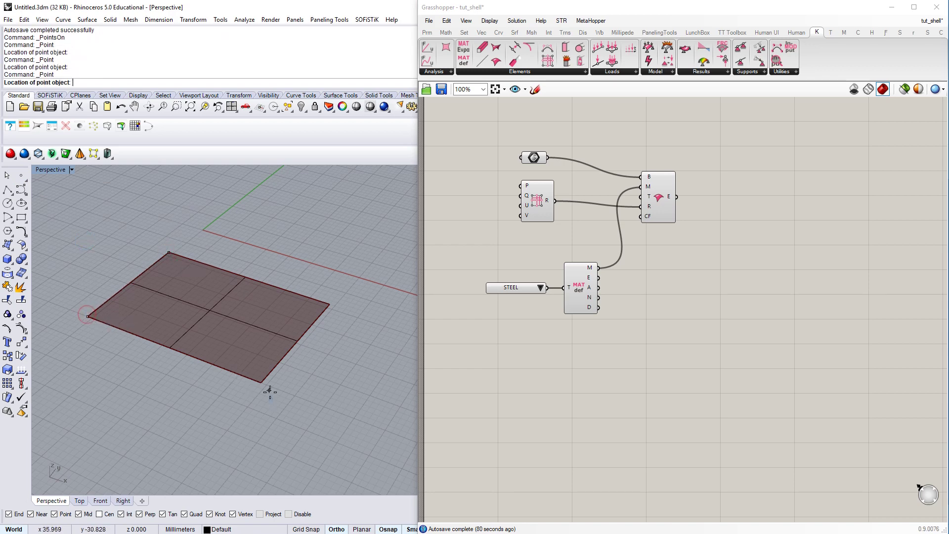
click(264, 384)
key(Return)
click(331, 306)
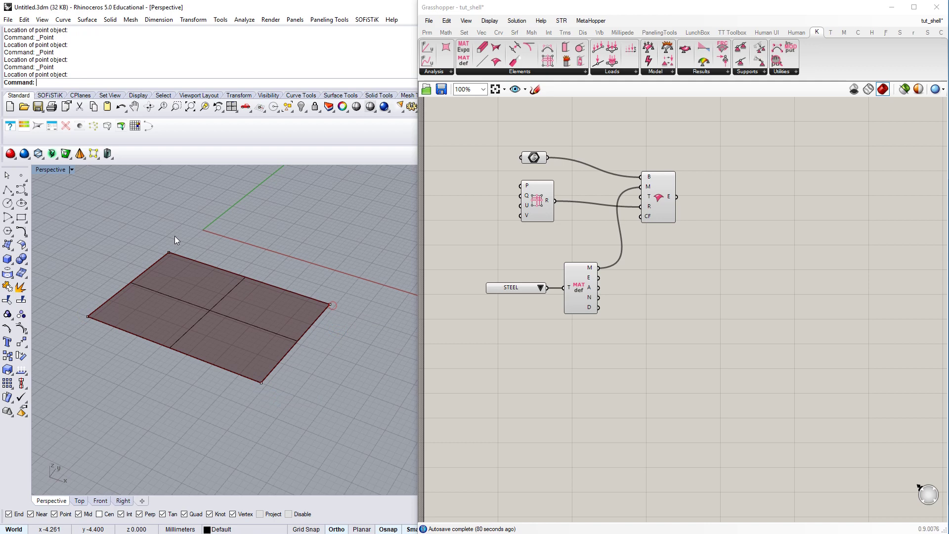
Step: Add a Point parameter and reference the four corner points into it with Set Multiple Points
double_click(542, 360)
text(pt)
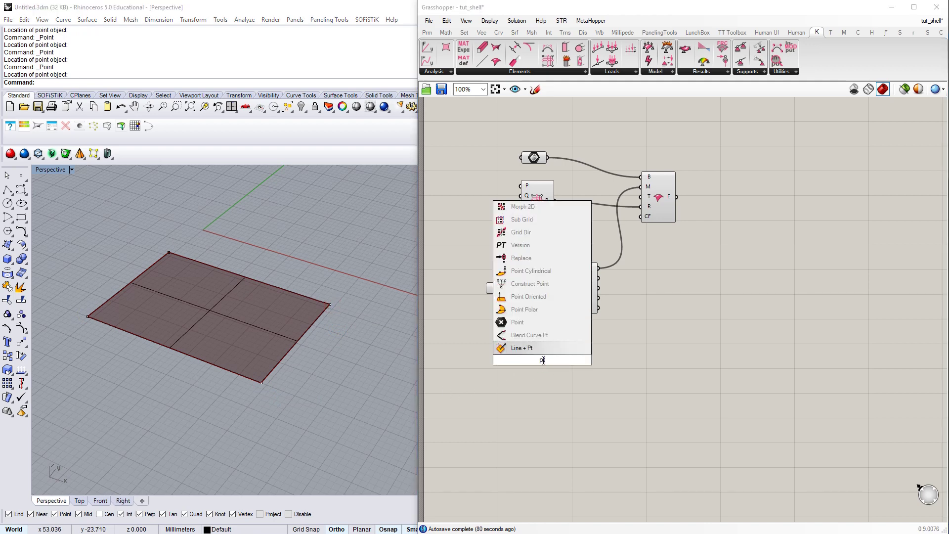
click(517, 321)
right_click(542, 360)
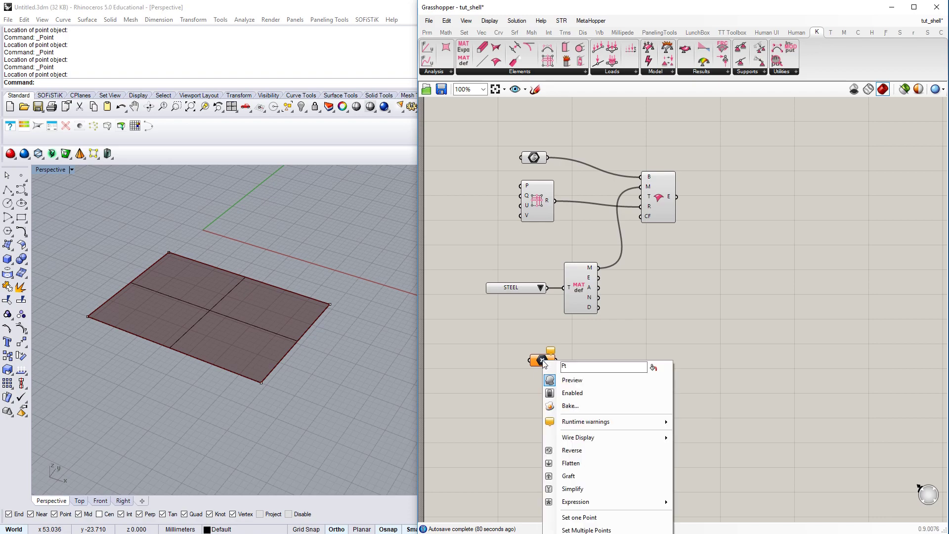
click(569, 529)
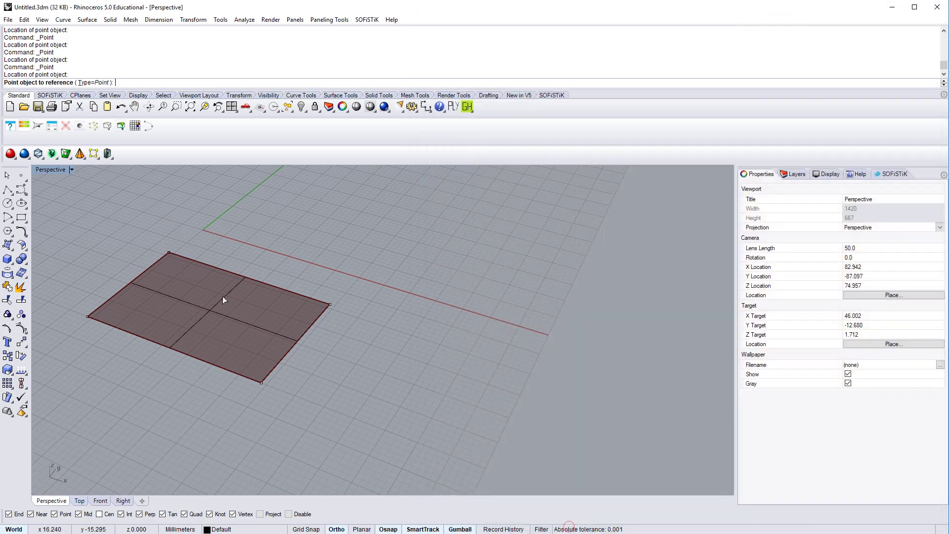
drag(106, 221, 238, 278)
drag(67, 298, 136, 322)
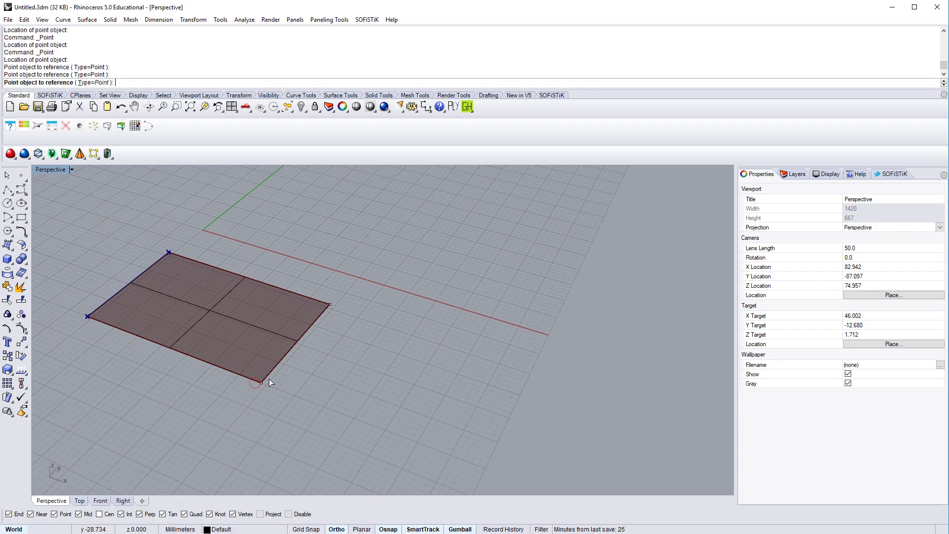
click(266, 381)
click(330, 304)
key(Return)
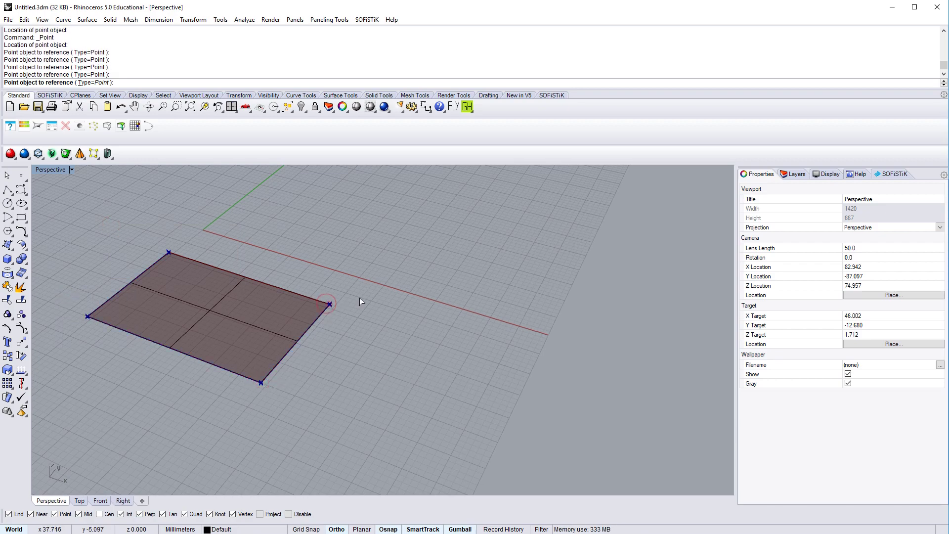
drag(554, 363, 529, 398)
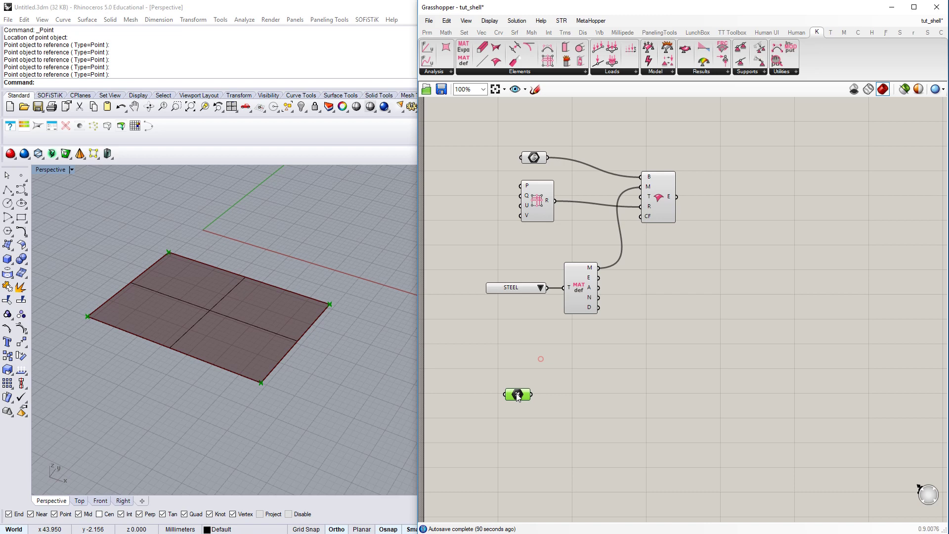
Step: Add a SupportPoint component beside the Point parameter and feed the corner points into its Pt input
click(751, 72)
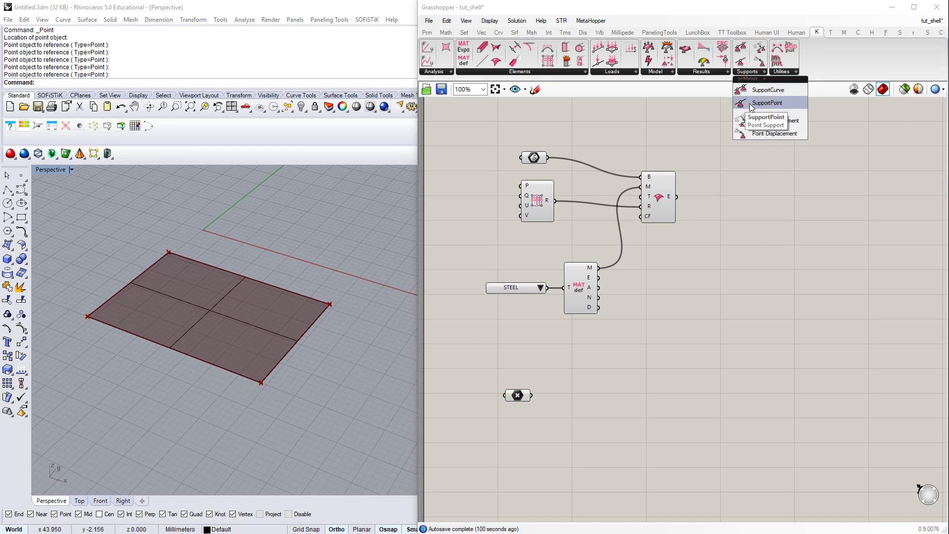
click(767, 104)
click(605, 400)
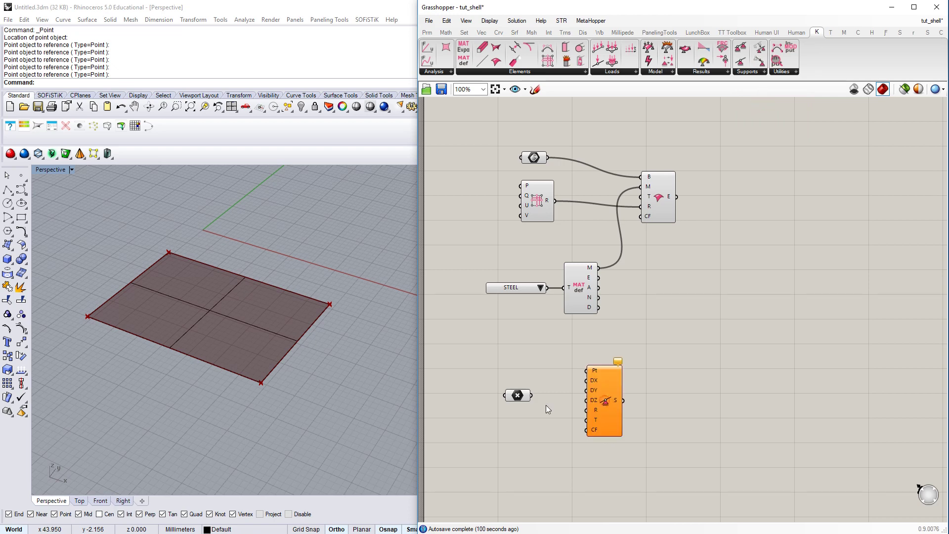
drag(607, 393, 613, 423)
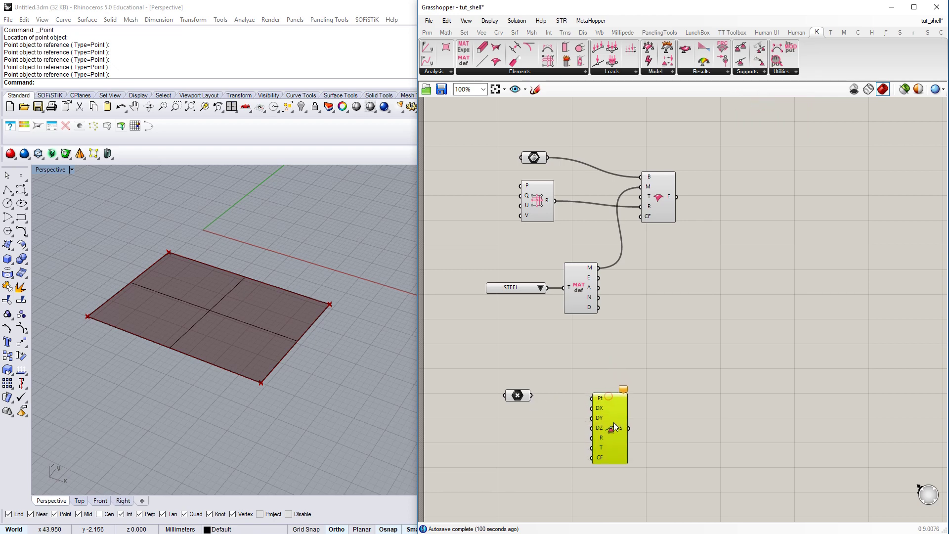
drag(534, 395, 591, 399)
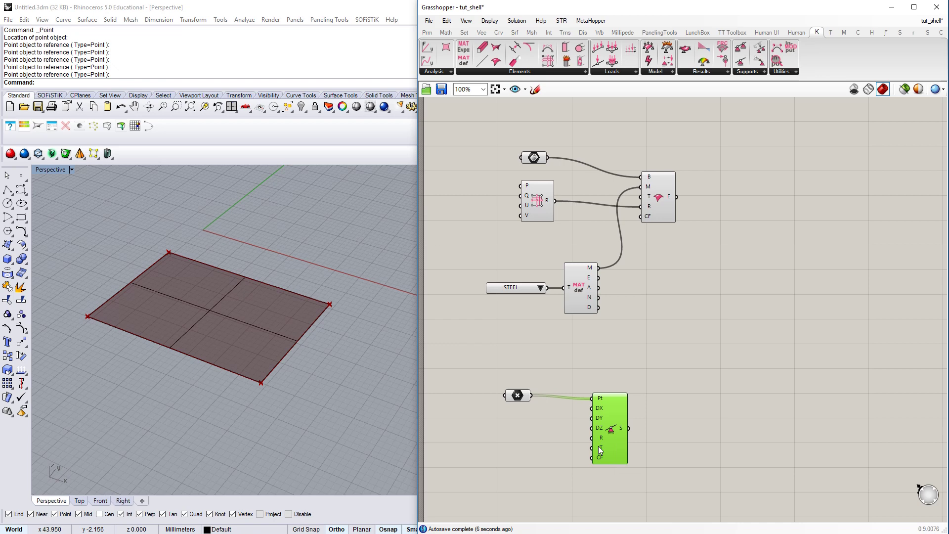
right_drag(652, 408, 636, 408)
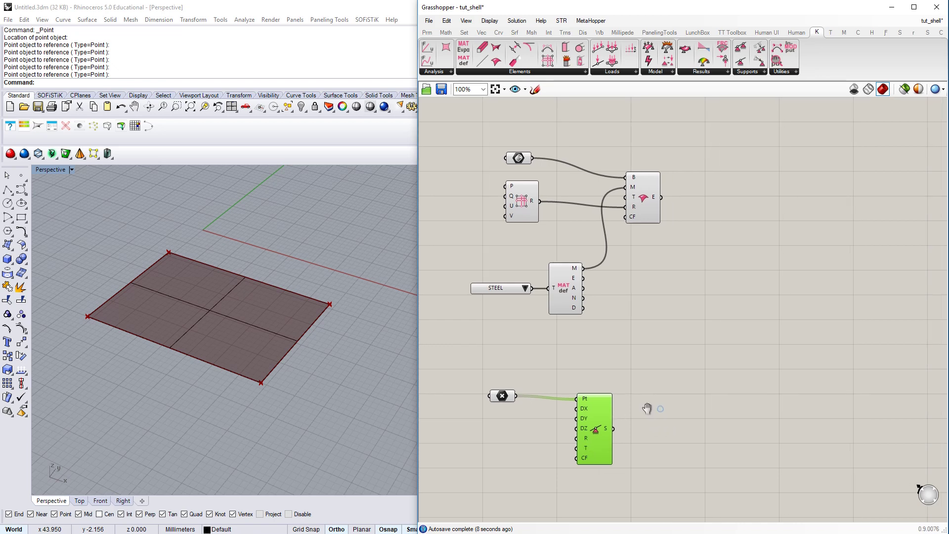
drag(598, 412, 594, 418)
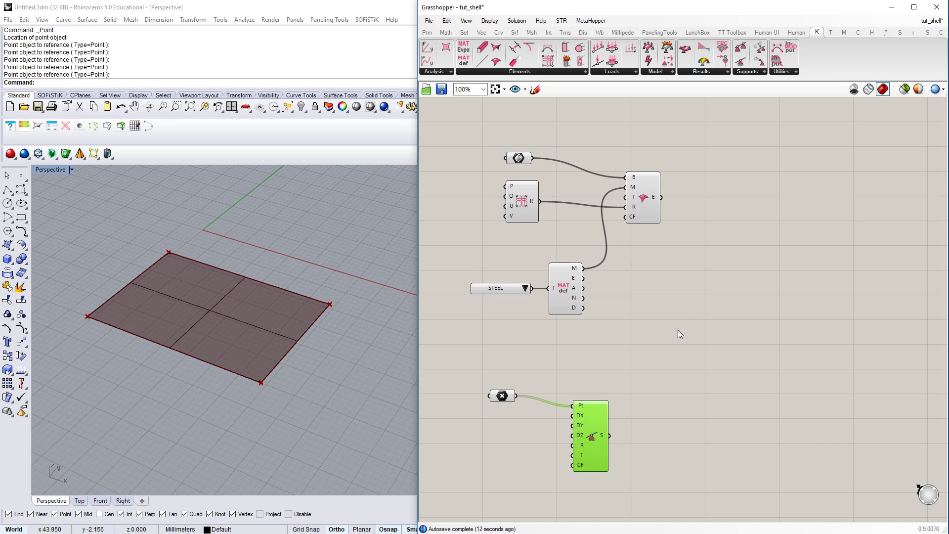
drag(597, 422, 598, 414)
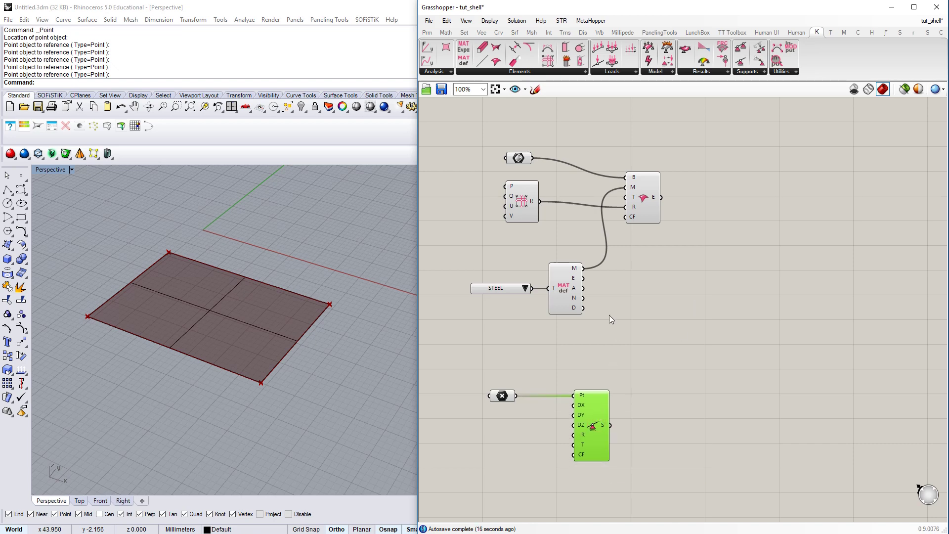
Step: Drag a Curve Load from the Loads list onto the canvas below the SupportPoint
click(621, 72)
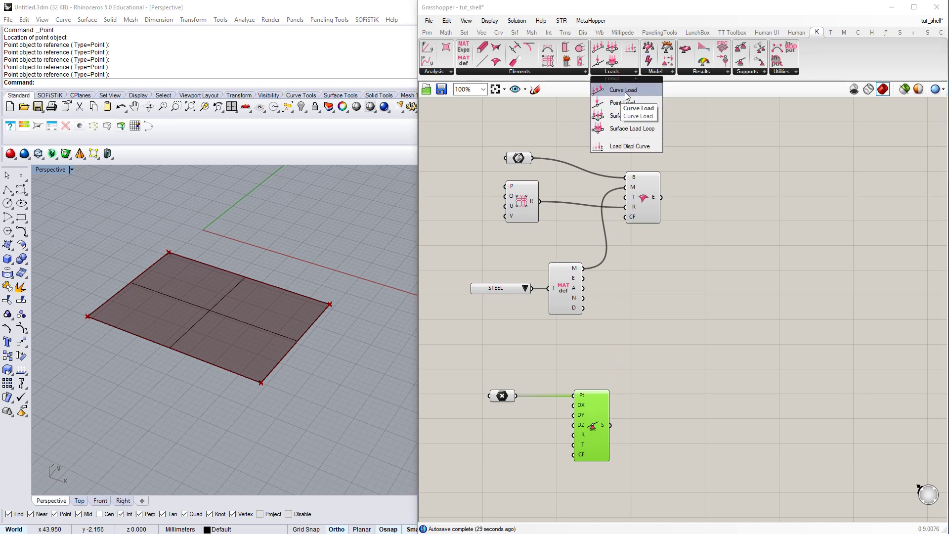
drag(625, 92, 611, 478)
scroll(648, 223, down, 2)
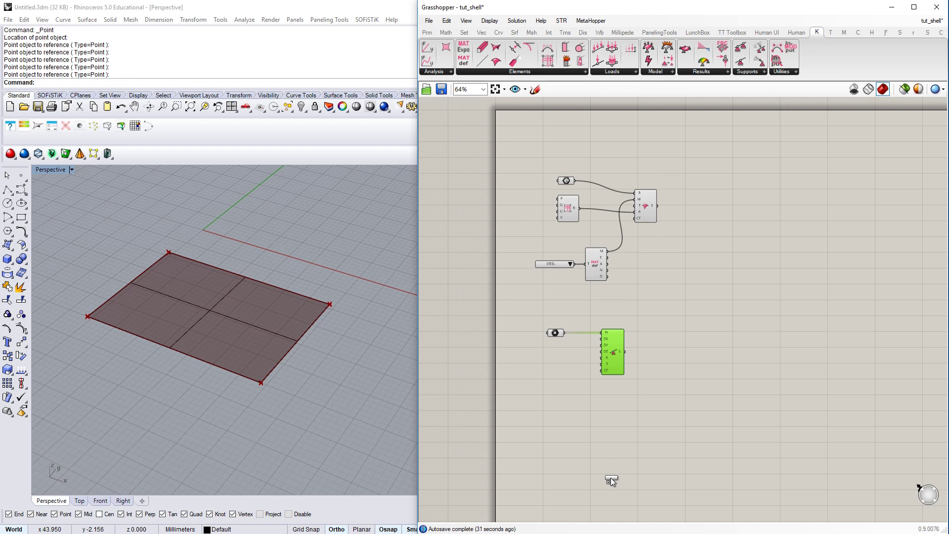
scroll(612, 411, up, 2)
drag(612, 412, 618, 418)
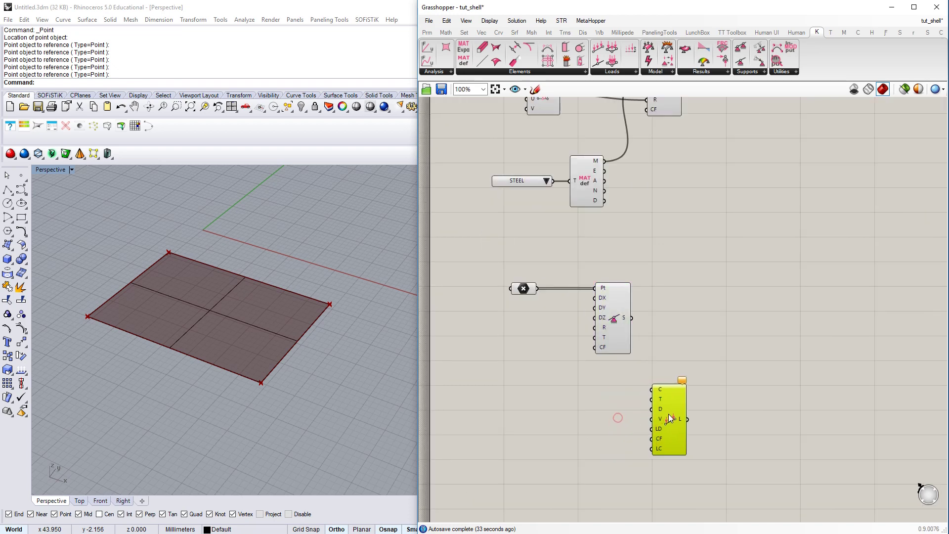
click(566, 434)
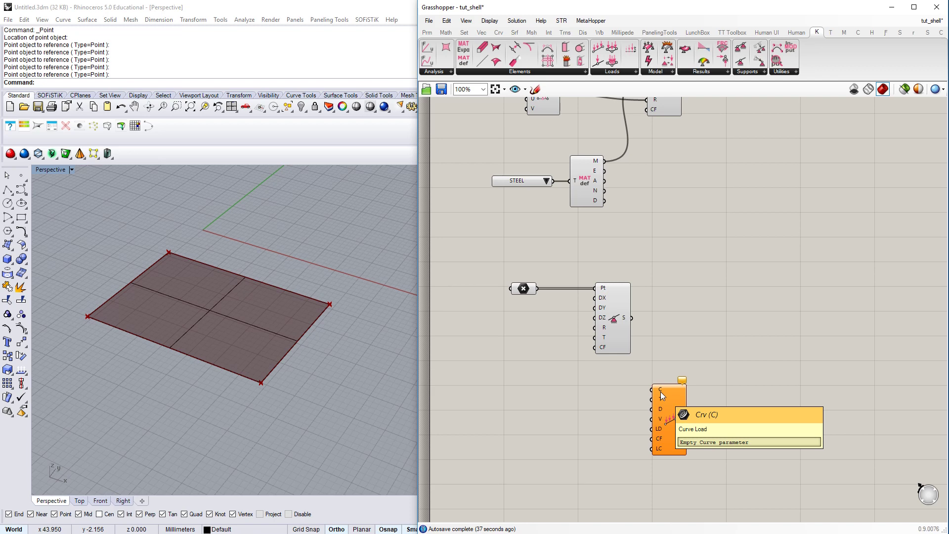
Step: Draw a polyline across the surface from its top edge to its bottom edge
click(8, 193)
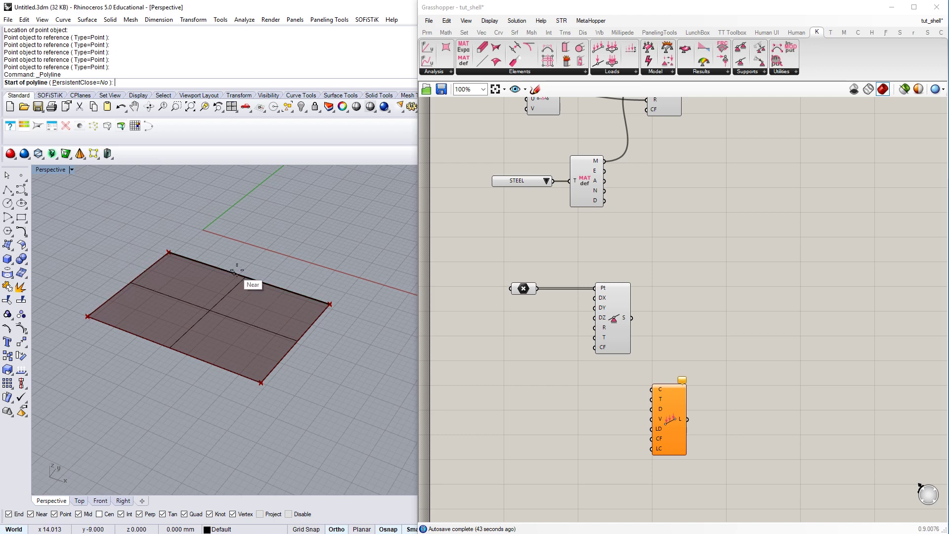
click(258, 281)
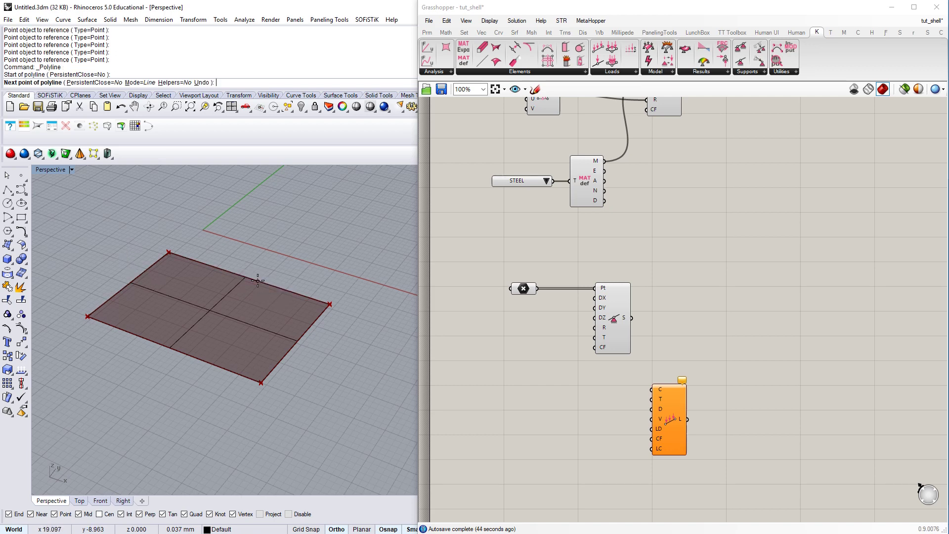
click(182, 353)
key(Return)
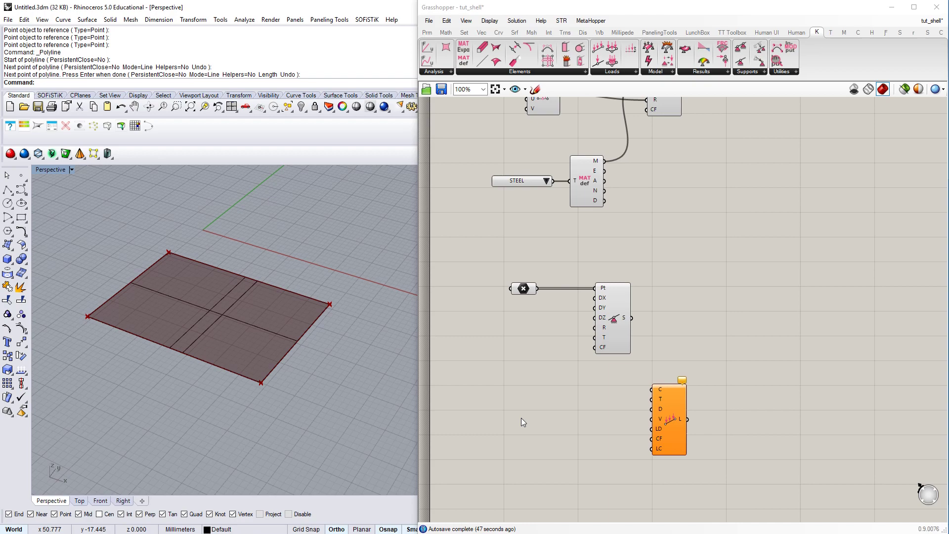
Step: Add a Curve parameter referencing the new line and wire it into the Curve Load's C input
double_click(521, 417)
text(curve)
click(526, 403)
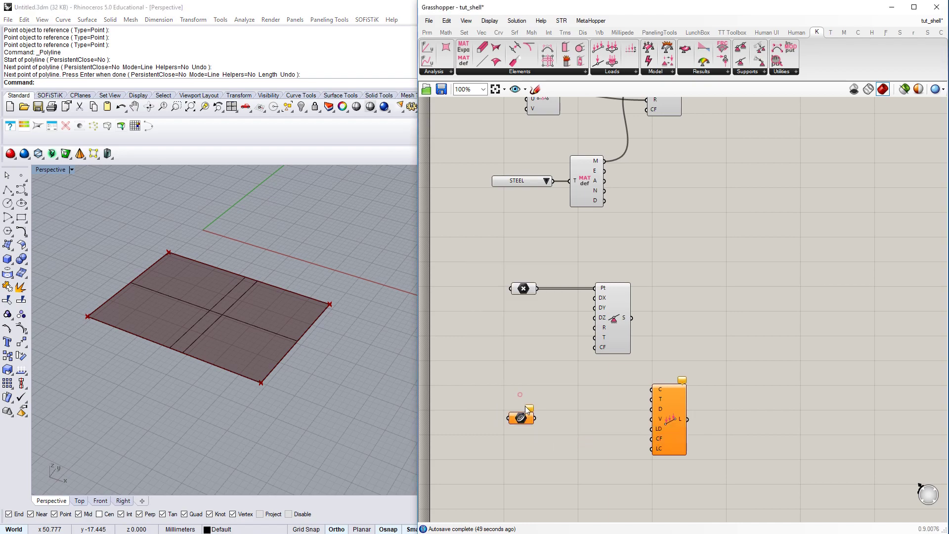
right_click(527, 411)
click(544, 527)
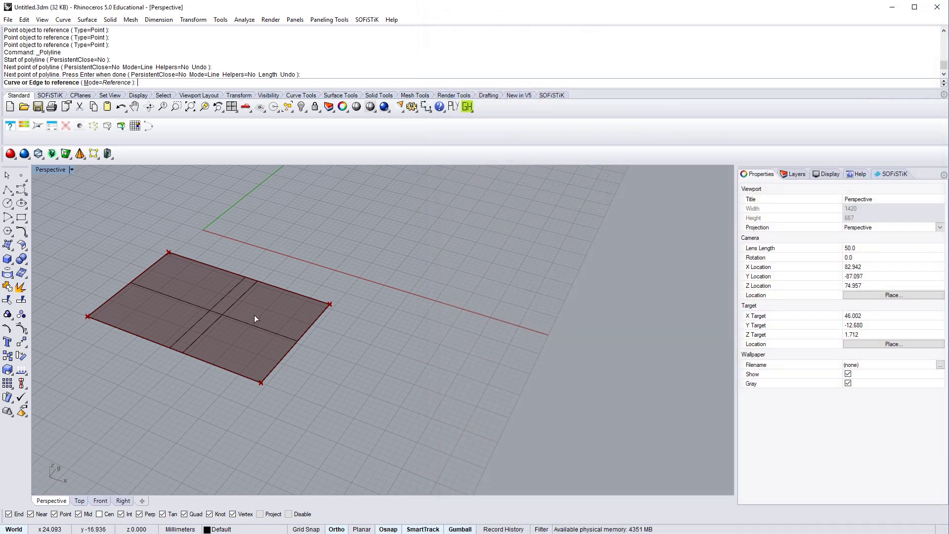
click(212, 325)
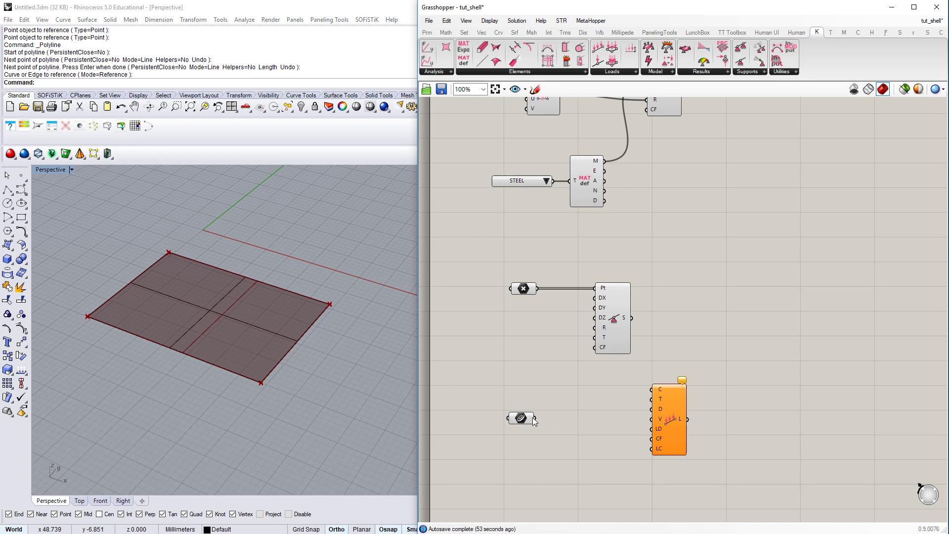
drag(534, 418, 652, 389)
Step: Arrange the curve parameter and Curve Load beside the support component and reframe the canvas
drag(521, 418, 523, 401)
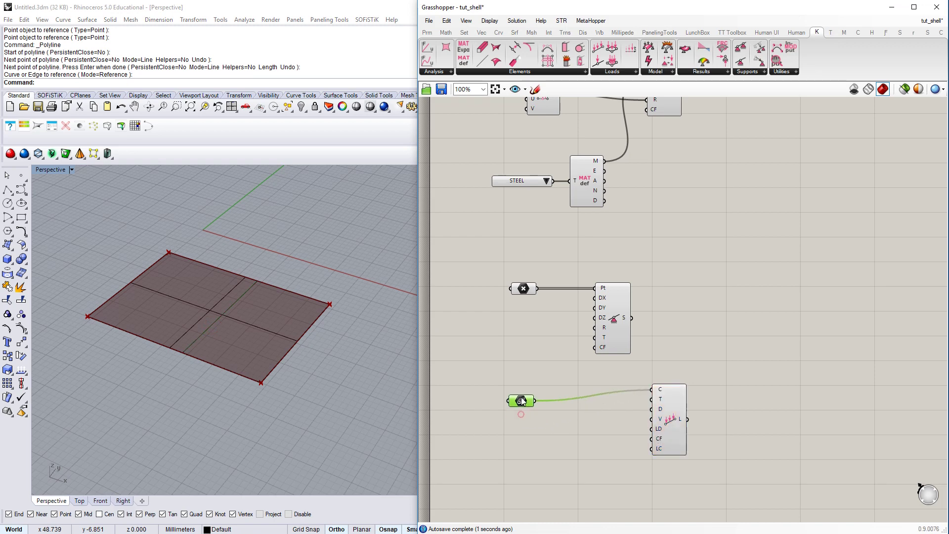
scroll(666, 454, up, 3)
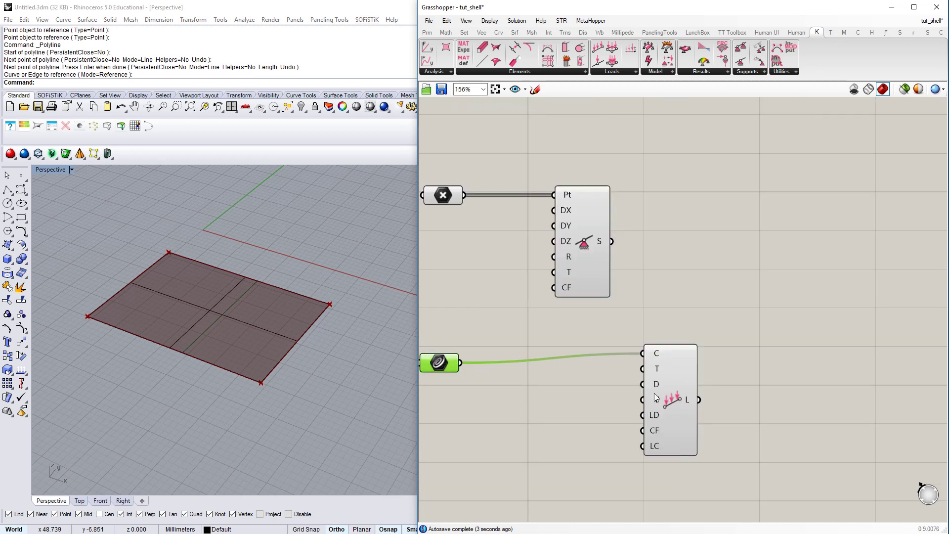
mouse_move(659, 369)
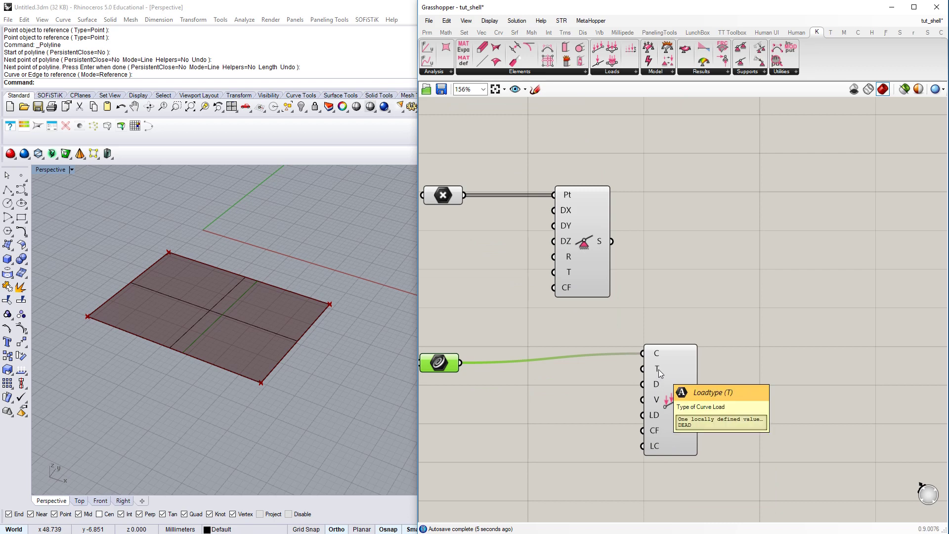
mouse_move(656, 387)
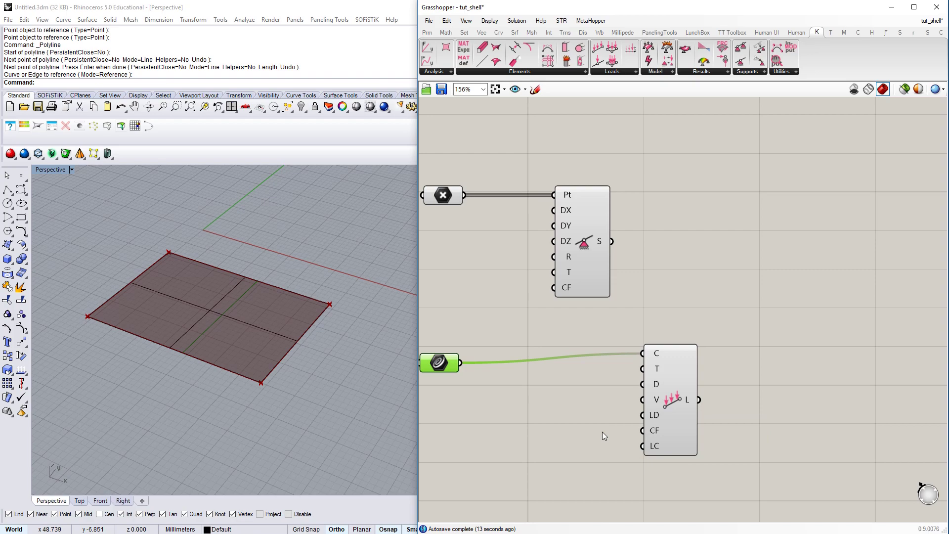
scroll(597, 430, down, 3)
click(652, 394)
drag(652, 394, 598, 399)
scroll(542, 418, down, 1)
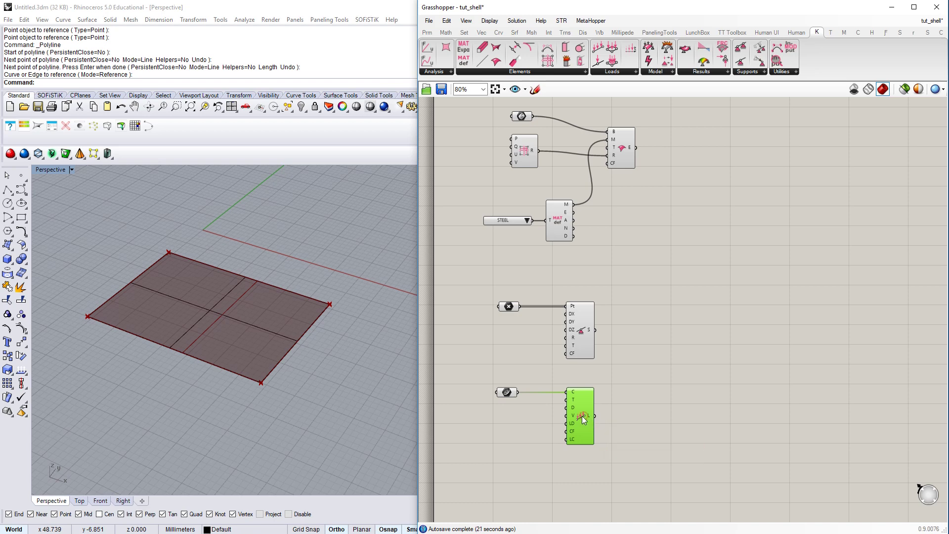
click(597, 417)
right_drag(639, 321, 631, 339)
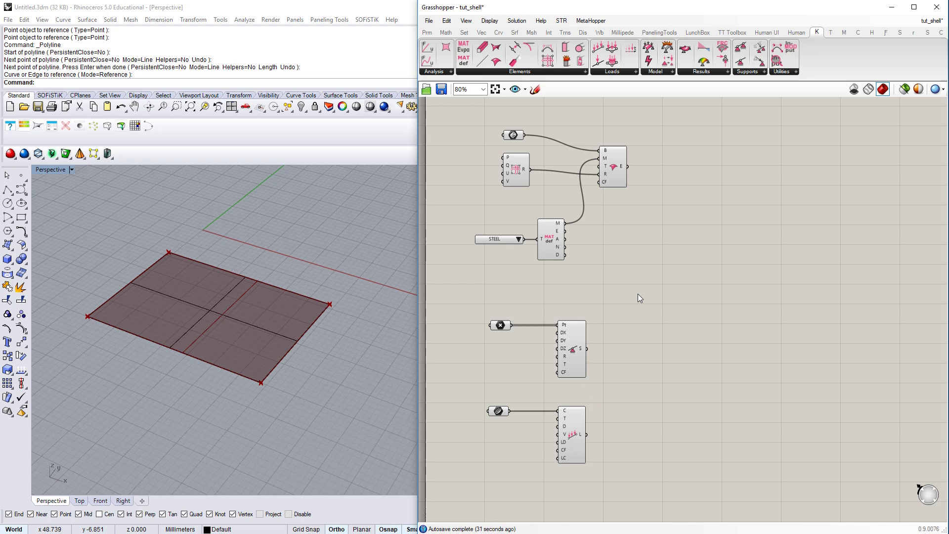
Step: Place a Kiwi3D AnalysisModel component beside the network and leave its inputs unconnected
click(665, 72)
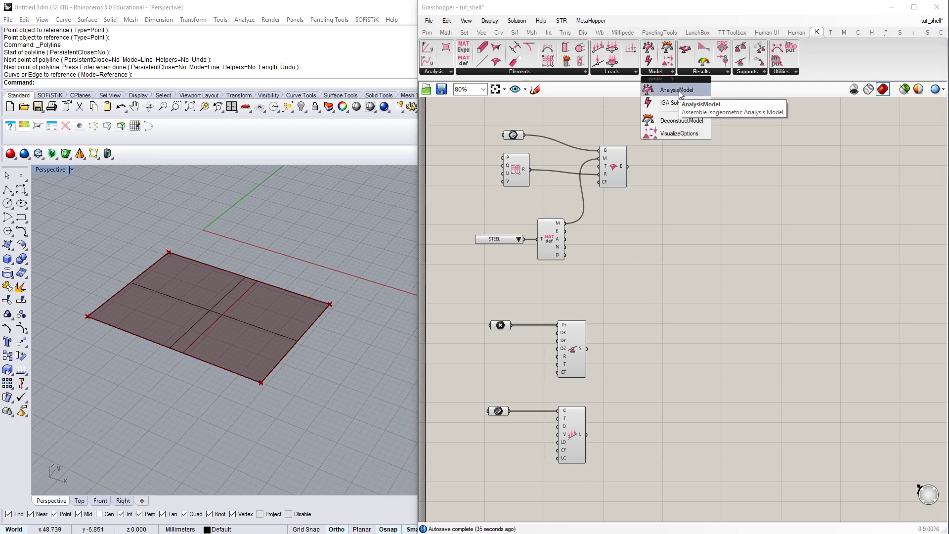
drag(681, 94, 738, 312)
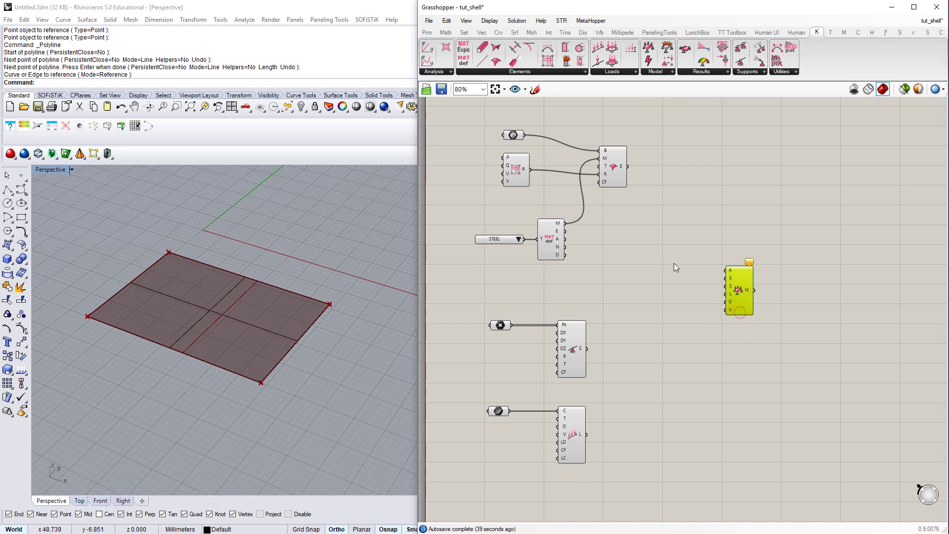
right_drag(678, 247, 670, 258)
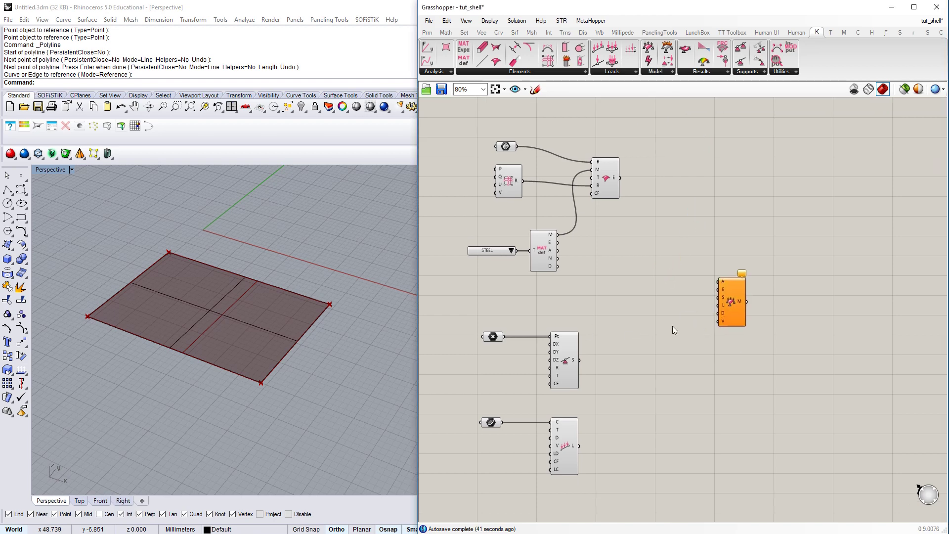
scroll(729, 286, up, 5)
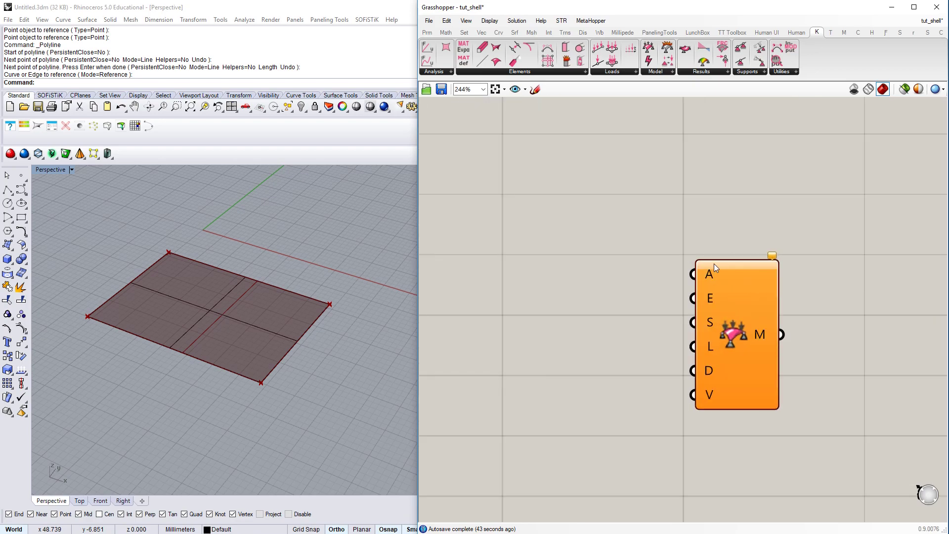
mouse_move(711, 276)
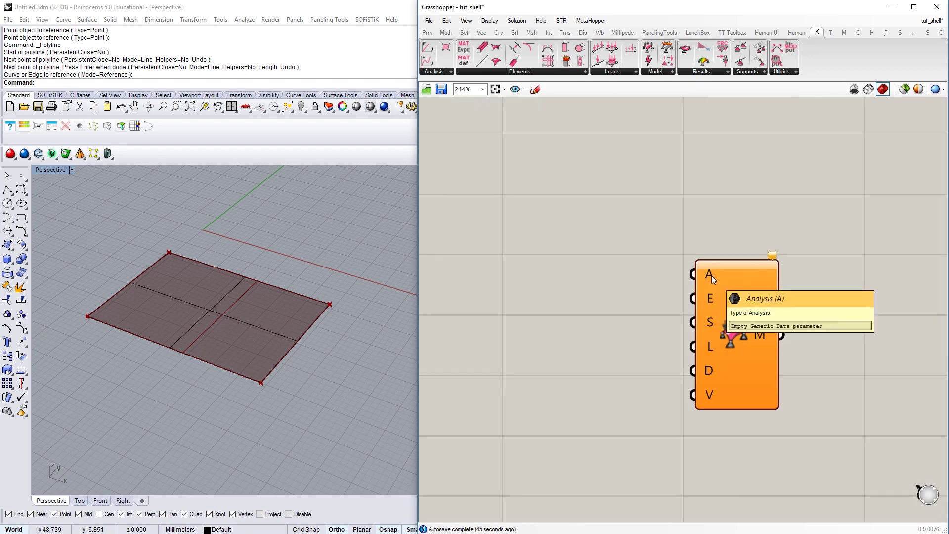
scroll(705, 363, down, 4)
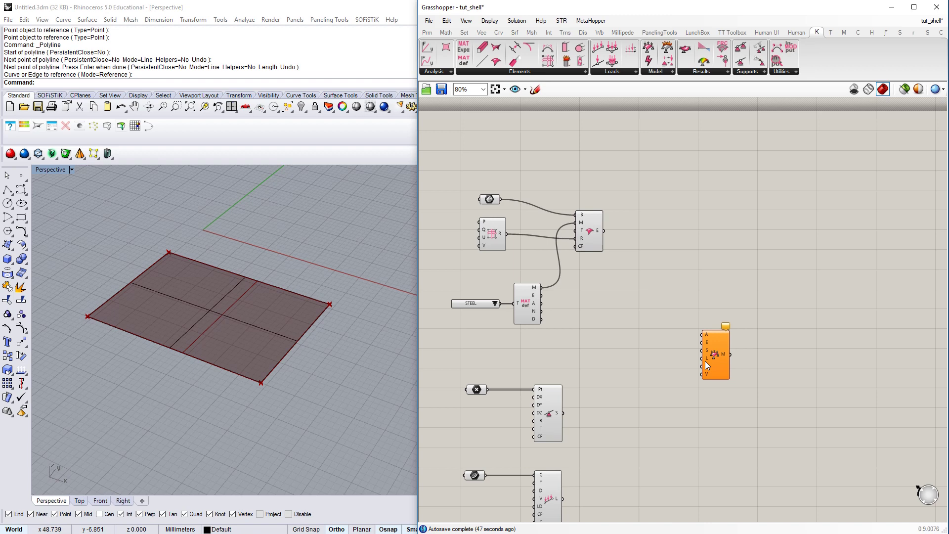
right_drag(600, 316, 618, 277)
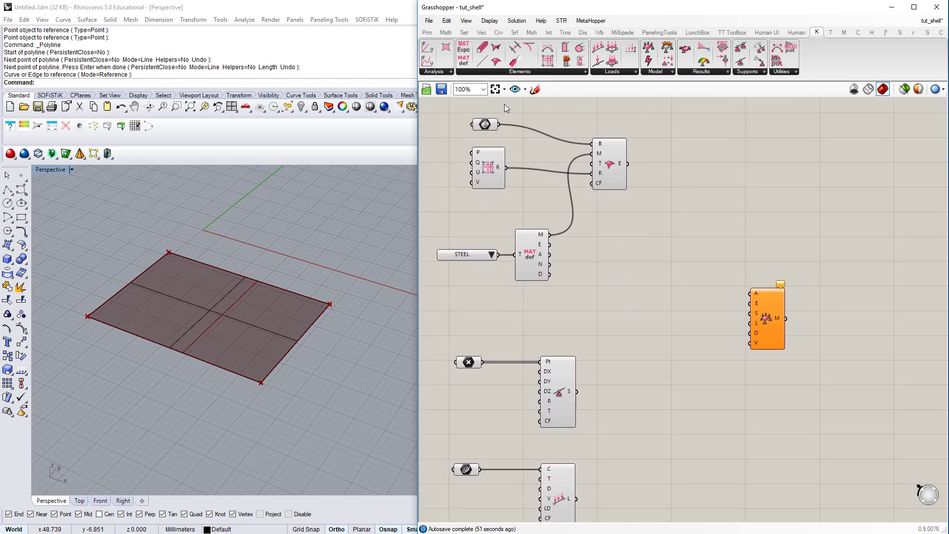
Step: Place a Linear Analysis component and feed its N input from a panel reading 'kiwiTutShell'
click(451, 72)
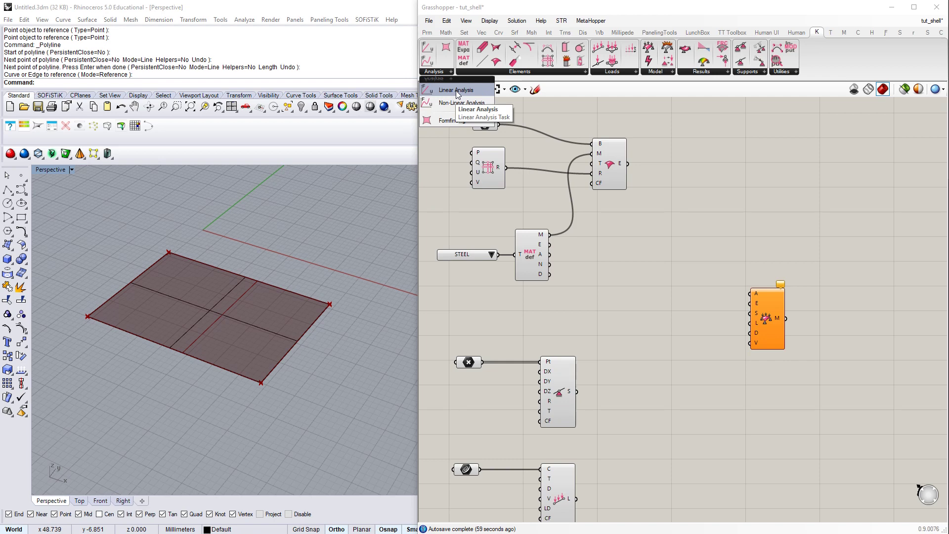
drag(457, 93, 751, 209)
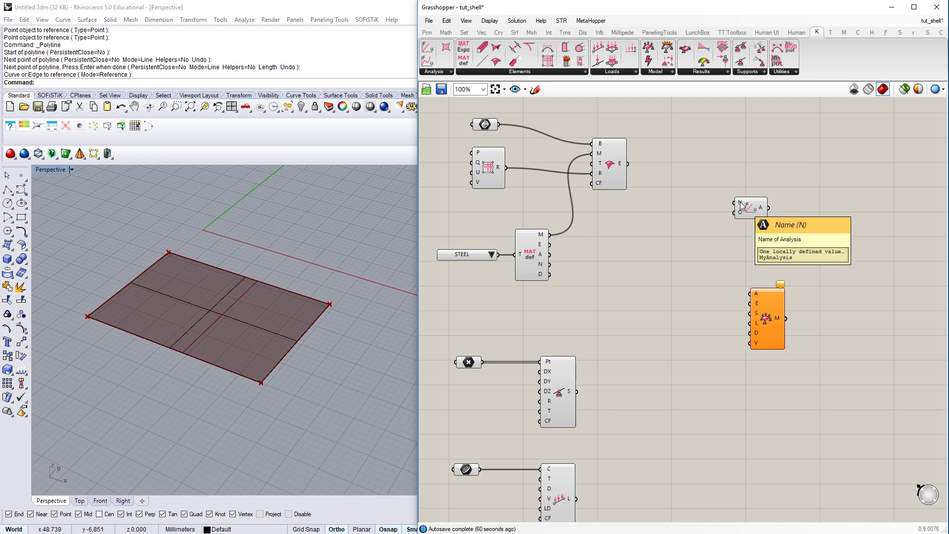
double_click(747, 133)
text(")
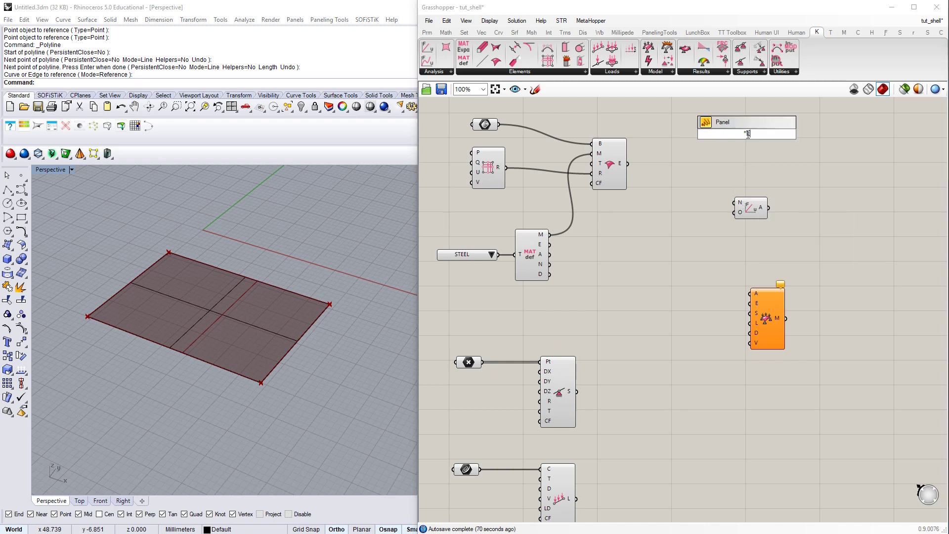
text(kiwiTutShell)
key(Return)
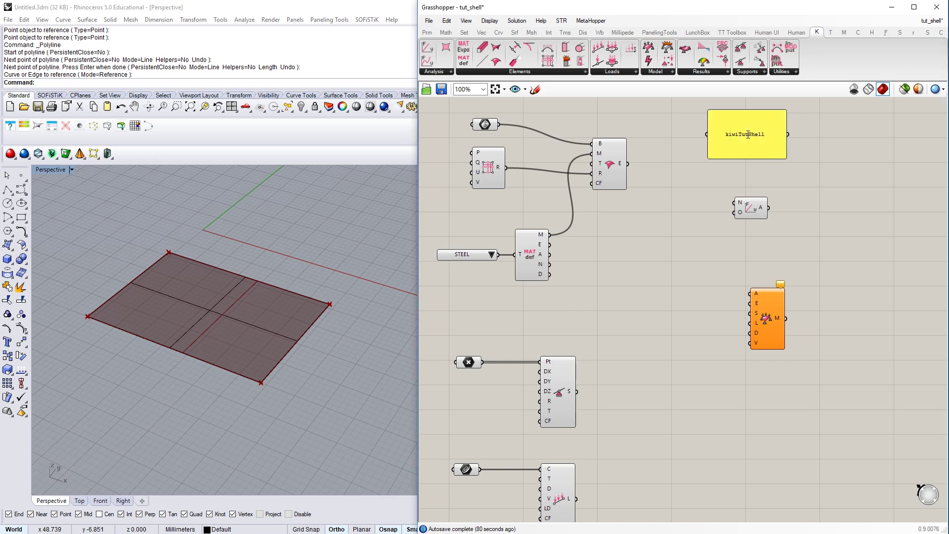
drag(790, 134, 734, 202)
Step: Wire a Value List checklist into Linear Analysis O and tick Stresses with Displacements and SupportForces
double_click(714, 240)
text(val)
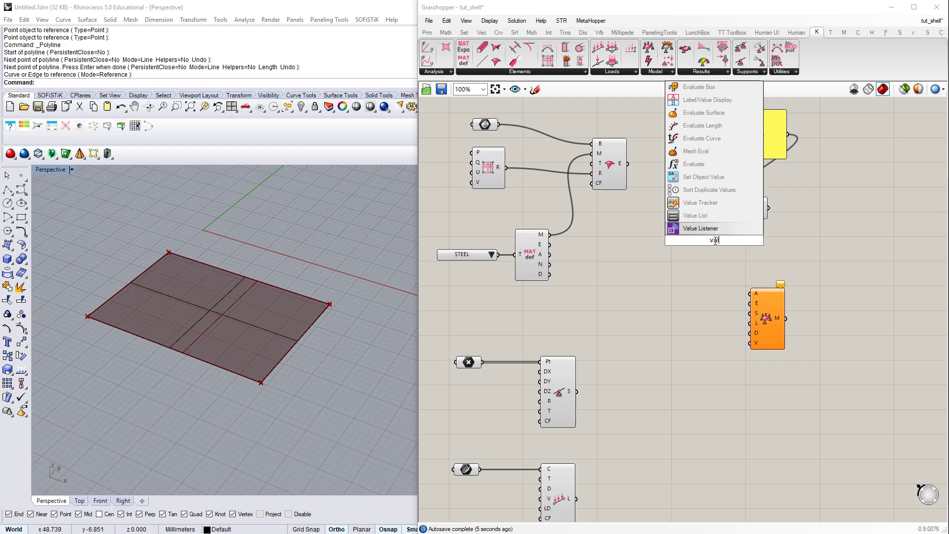
click(688, 216)
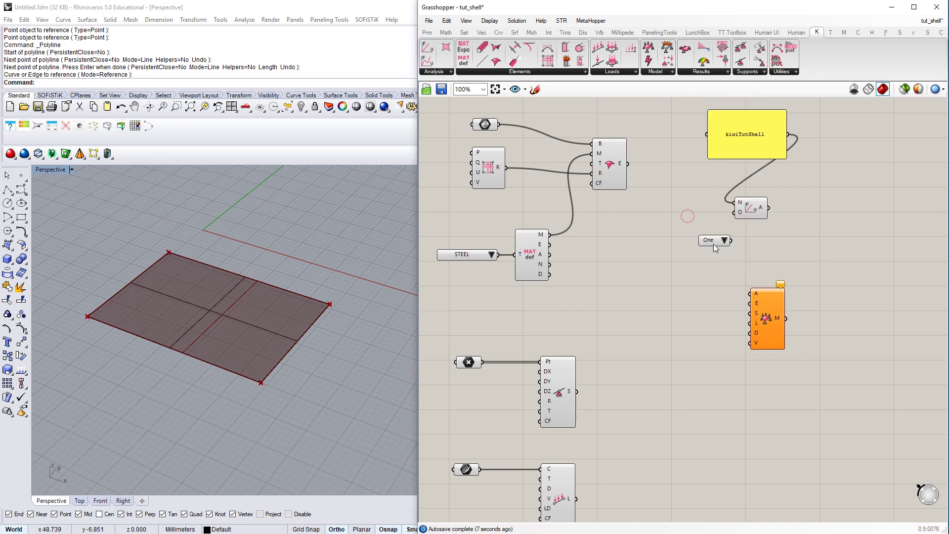
drag(712, 242, 737, 213)
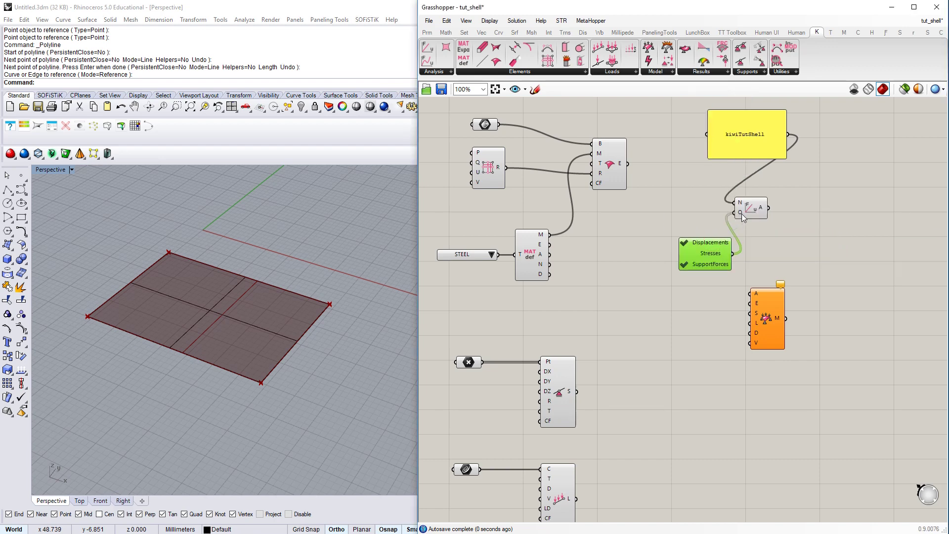
drag(717, 259, 709, 242)
click(696, 277)
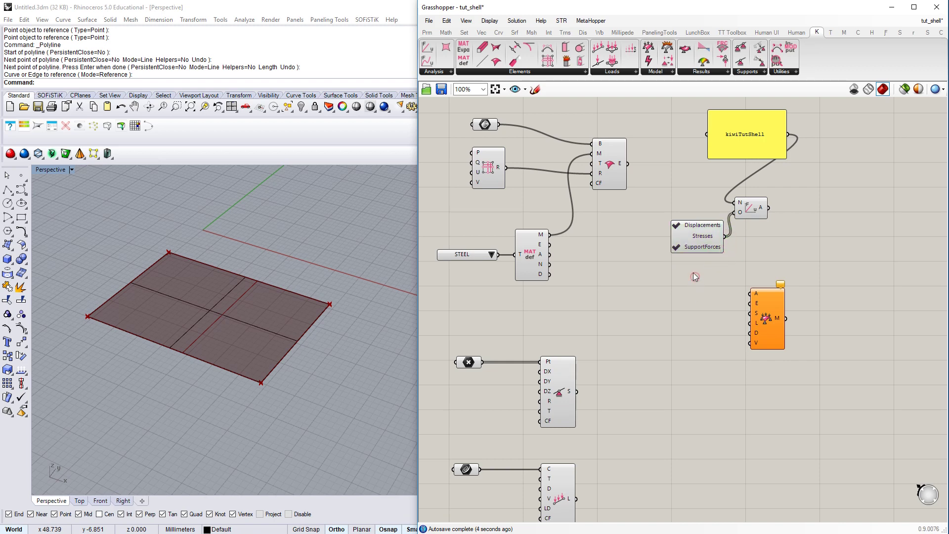
click(677, 237)
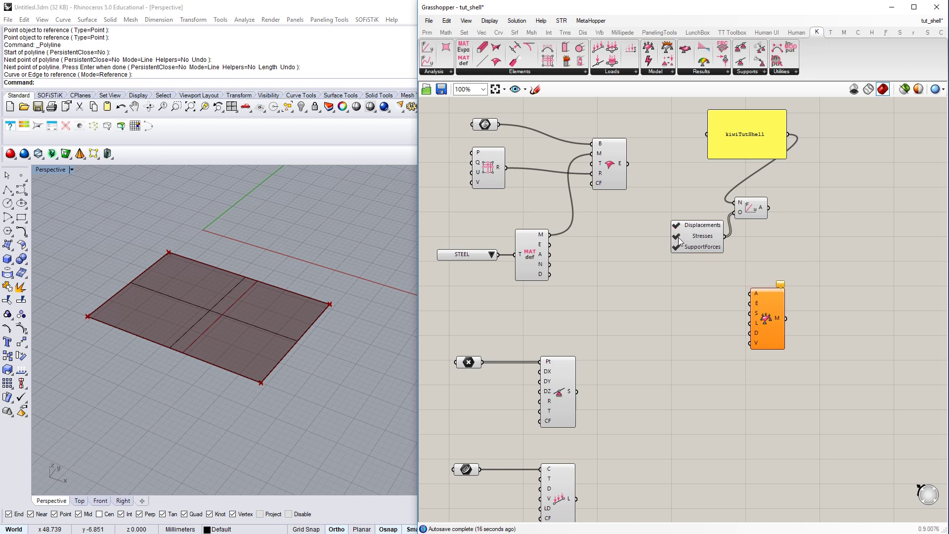
drag(701, 247, 697, 239)
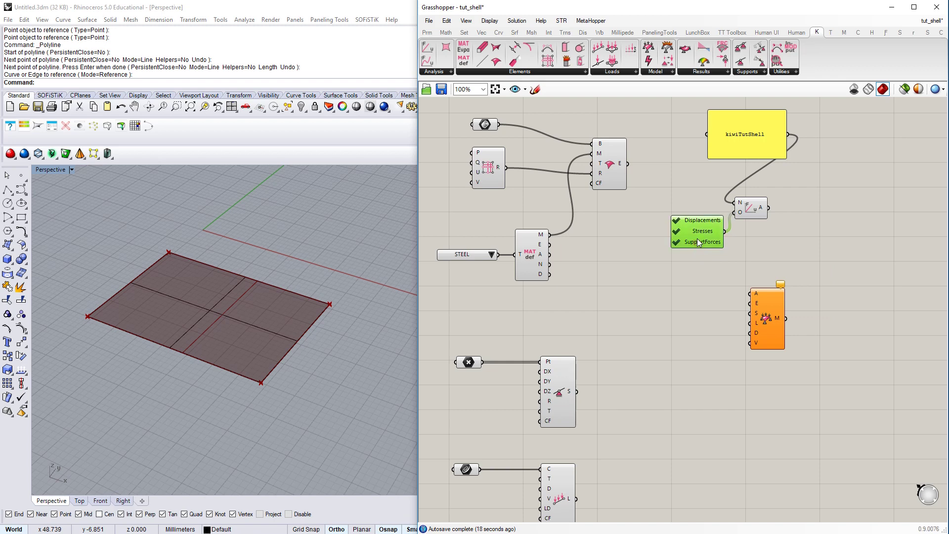
click(758, 249)
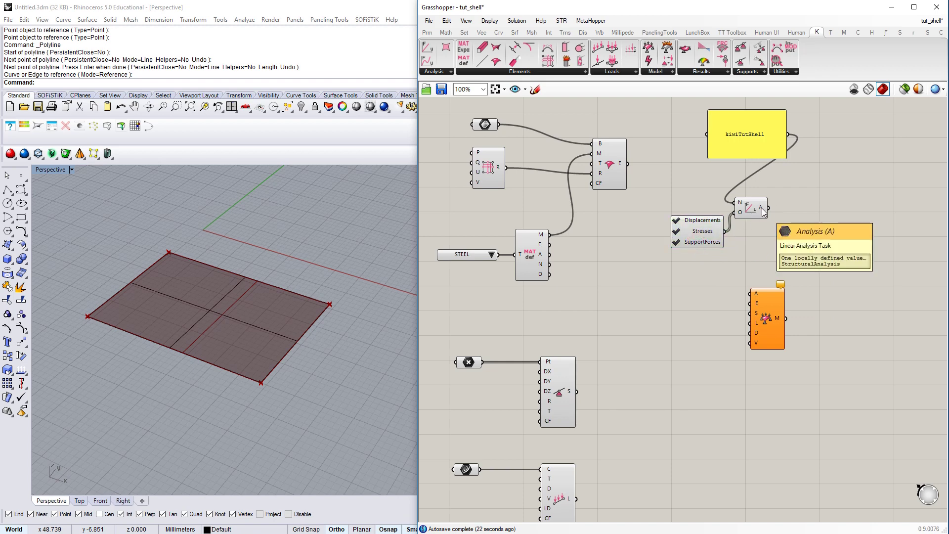
Step: Wire Linear Analysis into AnalysisModel's A input and the shell element into E, then tidy the layout
drag(770, 208, 752, 293)
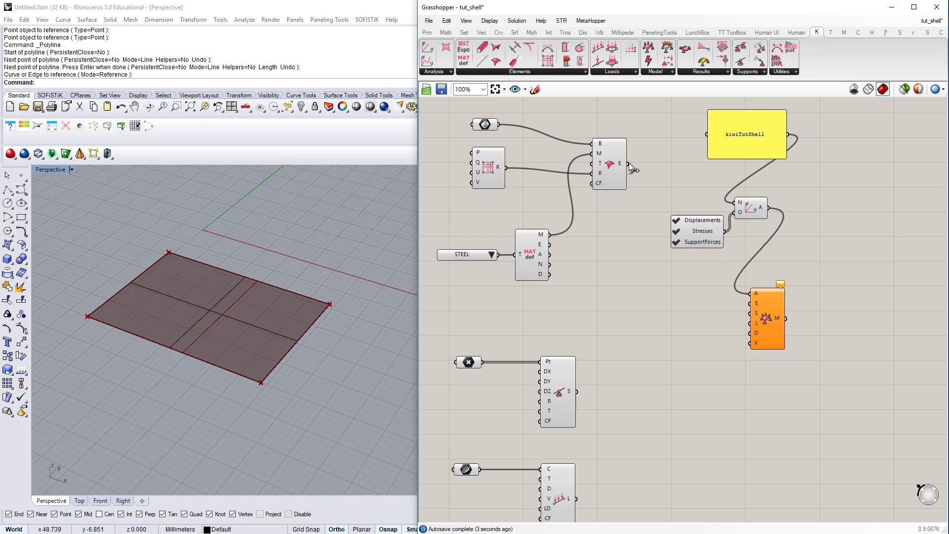
drag(628, 164, 752, 303)
scroll(597, 305, down, 2)
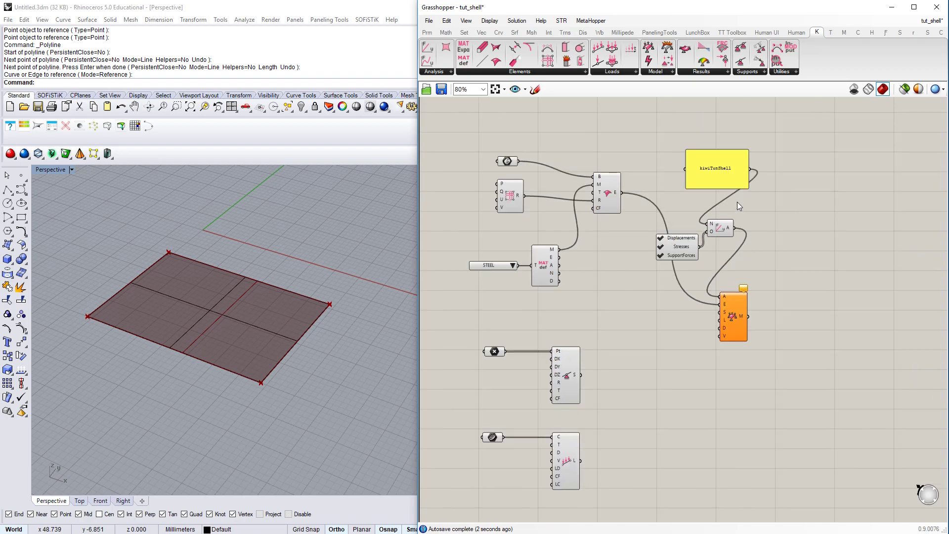
drag(721, 228, 788, 184)
drag(680, 245, 732, 209)
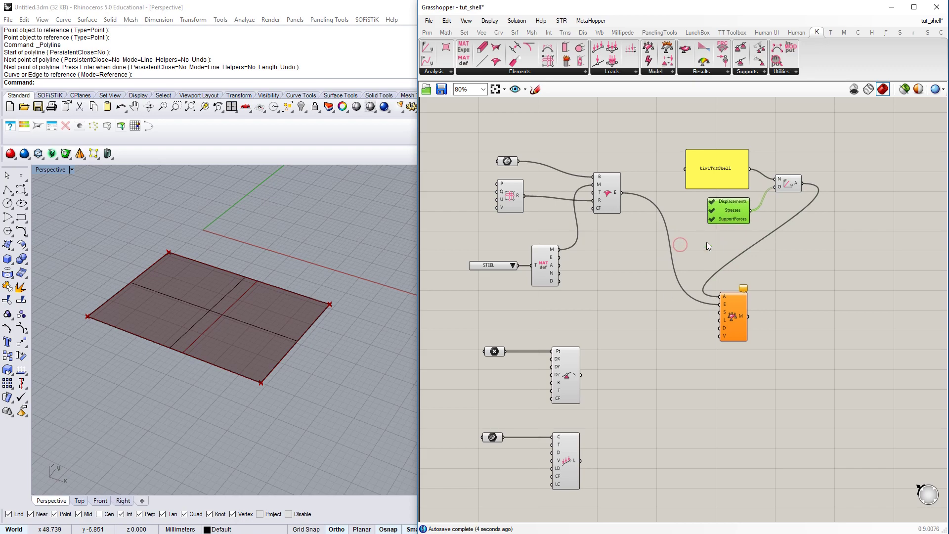
right_drag(635, 353, 648, 304)
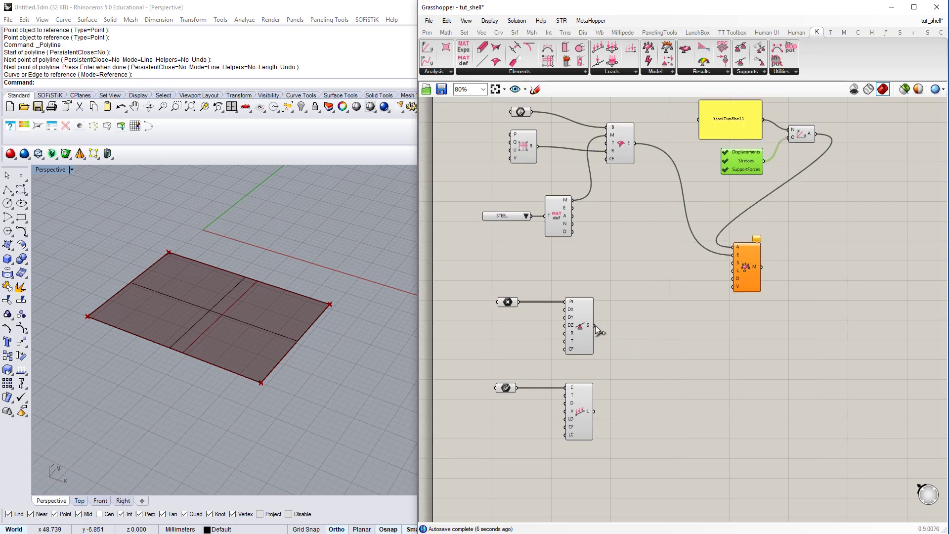
Step: Connect the corner supports to AnalysisModel's S input, showing supports at the four corners
drag(595, 325, 740, 265)
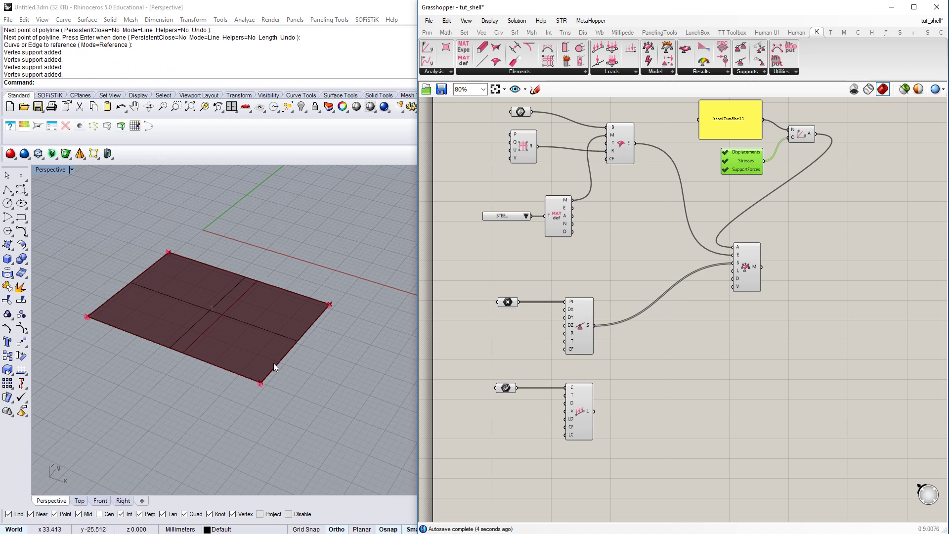
scroll(252, 384, up, 10)
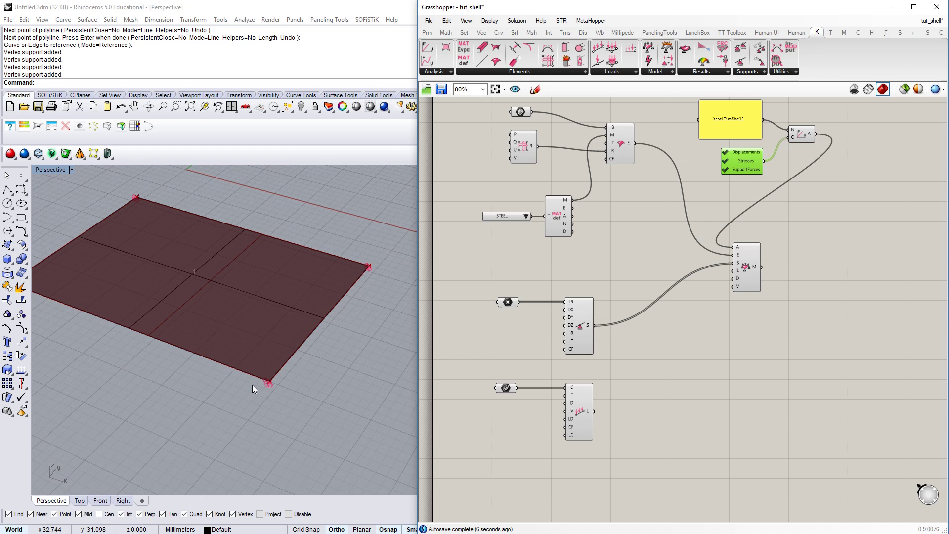
scroll(285, 386, up, 3)
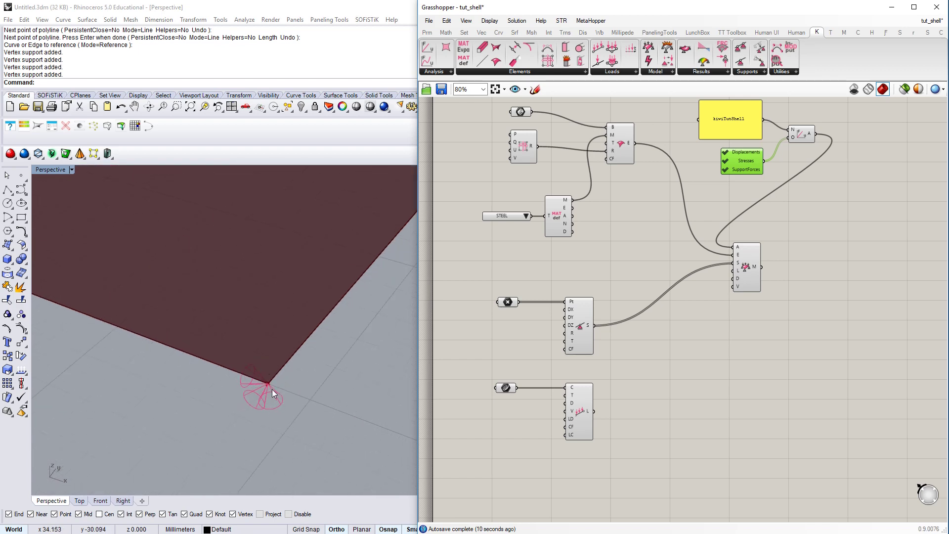
scroll(297, 415, down, 10)
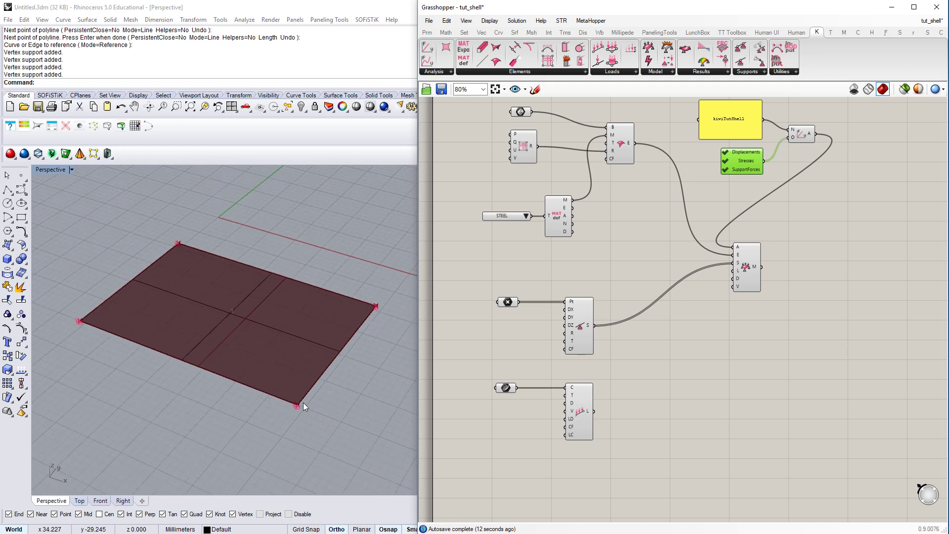
scroll(304, 403, up, 2)
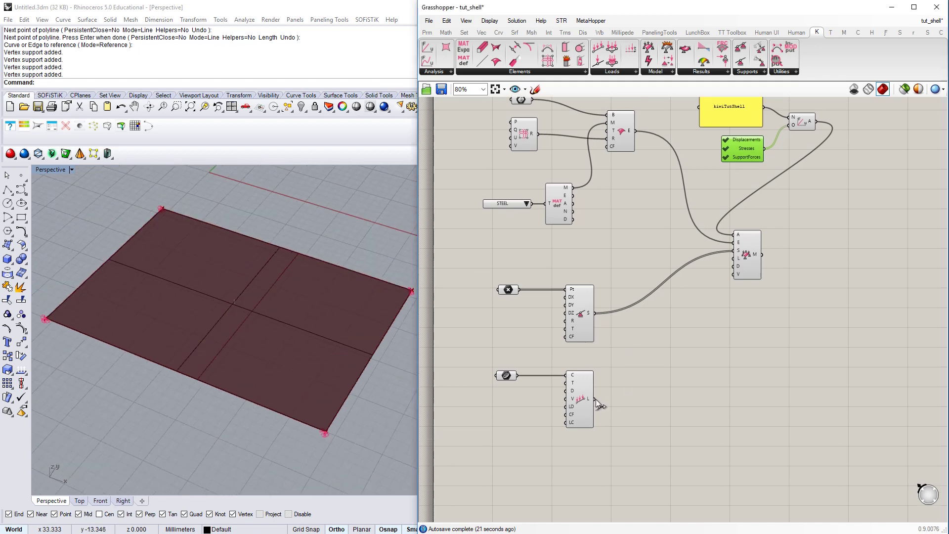
drag(596, 400, 734, 258)
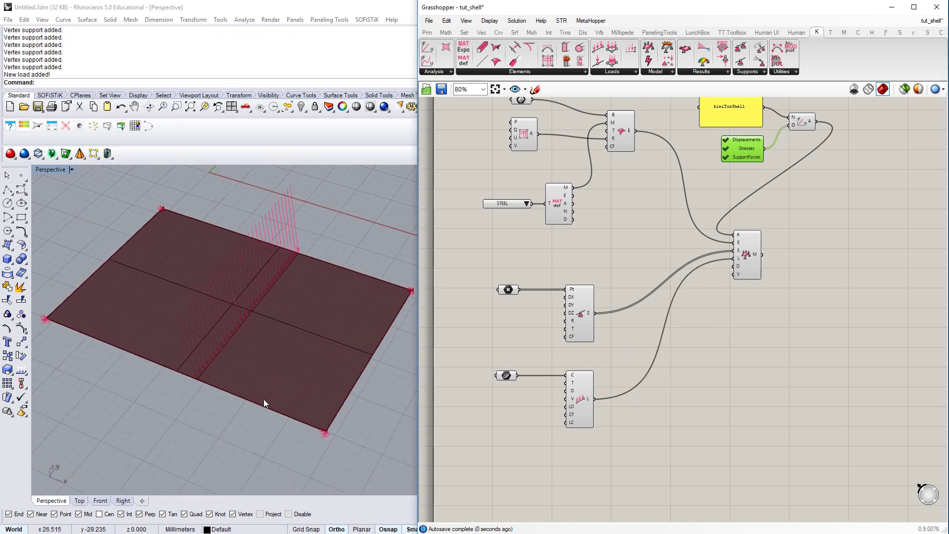
mouse_move(264, 403)
right_down()
mouse_move(212, 402)
mouse_move(209, 365)
mouse_move(260, 352)
mouse_move(208, 399)
mouse_move(309, 391)
mouse_move(264, 391)
right_up()
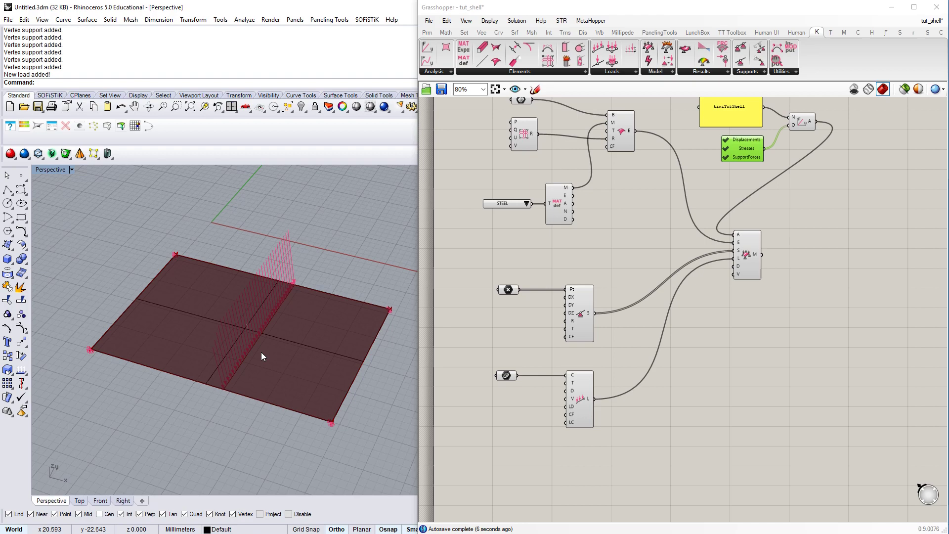
right_drag(241, 358, 192, 369)
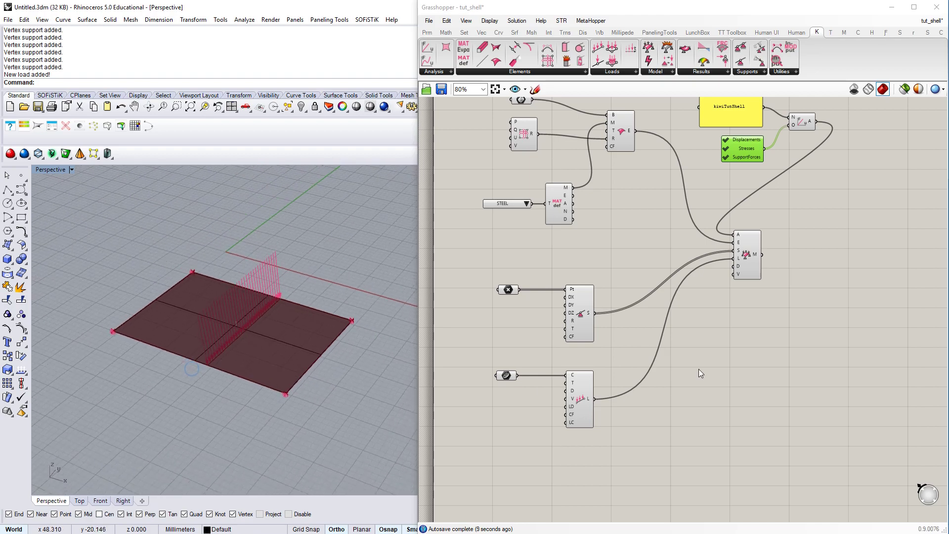
right_drag(737, 297, 625, 354)
click(742, 321)
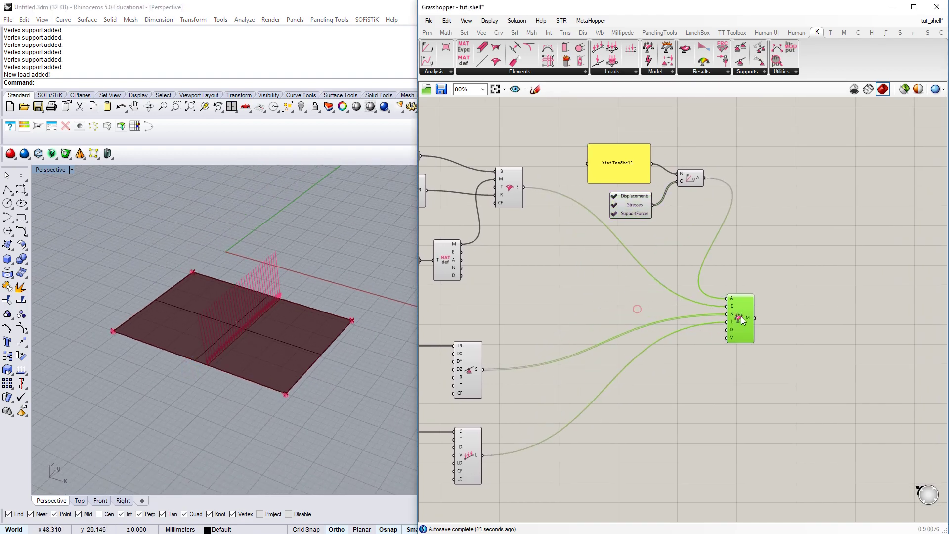
scroll(841, 170, down, 1)
Step: Place an IGA Solver beside the assembly and feed the assembled model into its M input
click(656, 72)
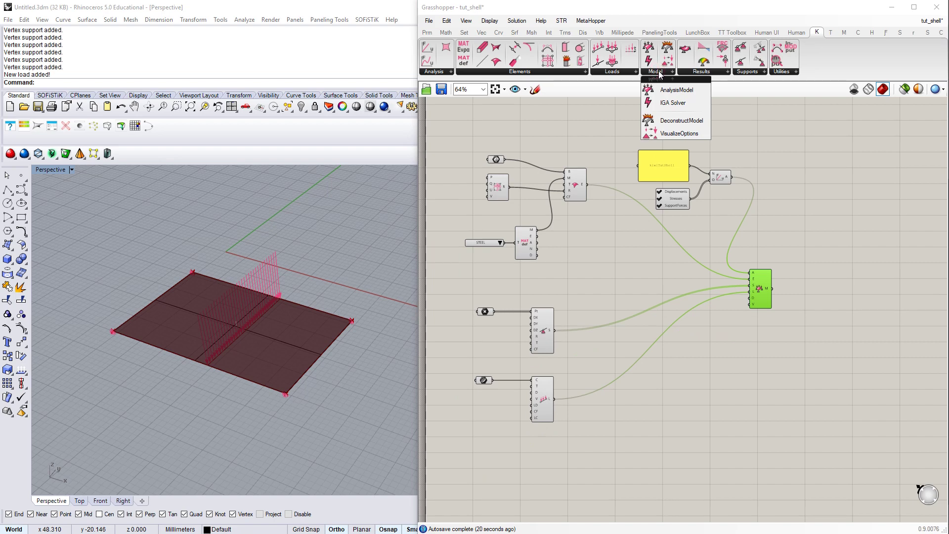
drag(663, 103, 837, 294)
right_drag(831, 333, 719, 332)
scroll(728, 299, up, 4)
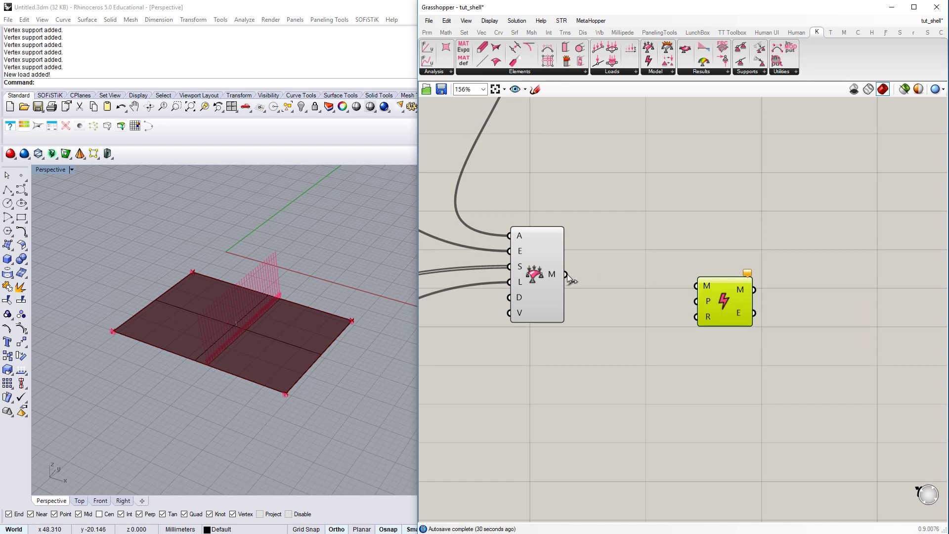
drag(566, 275, 697, 286)
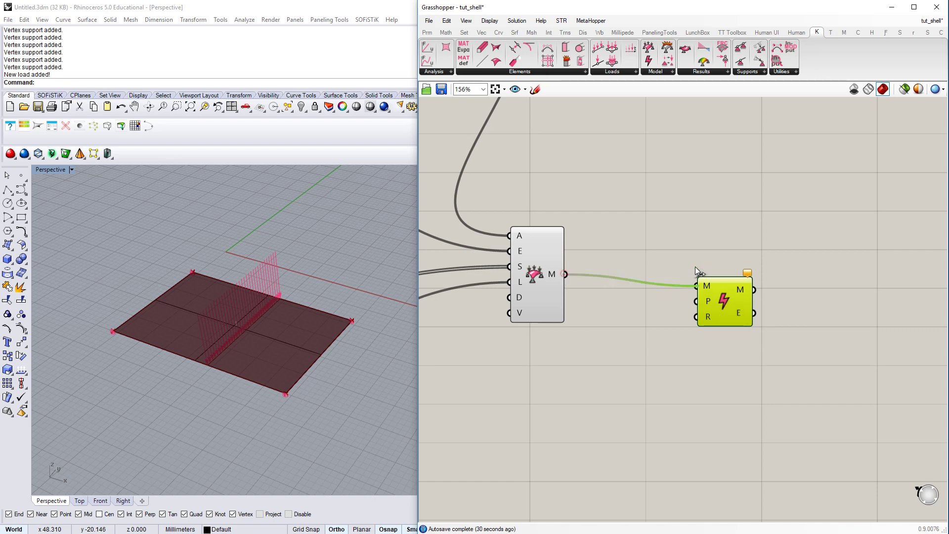
Step: Add a Boolean Toggle set to True and wire it into the solver's R input
double_click(620, 374)
text(butt)
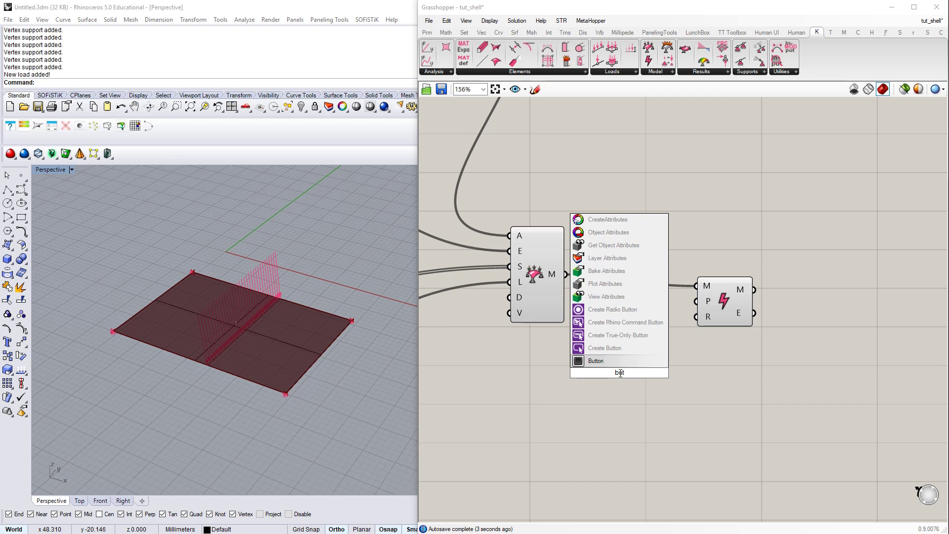
key(Escape)
double_click(609, 390)
text(tog)
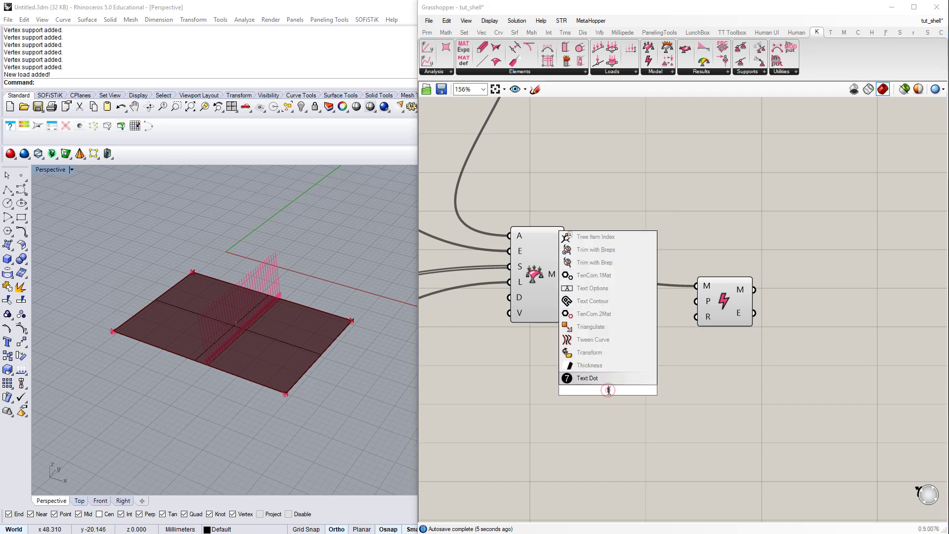
click(606, 365)
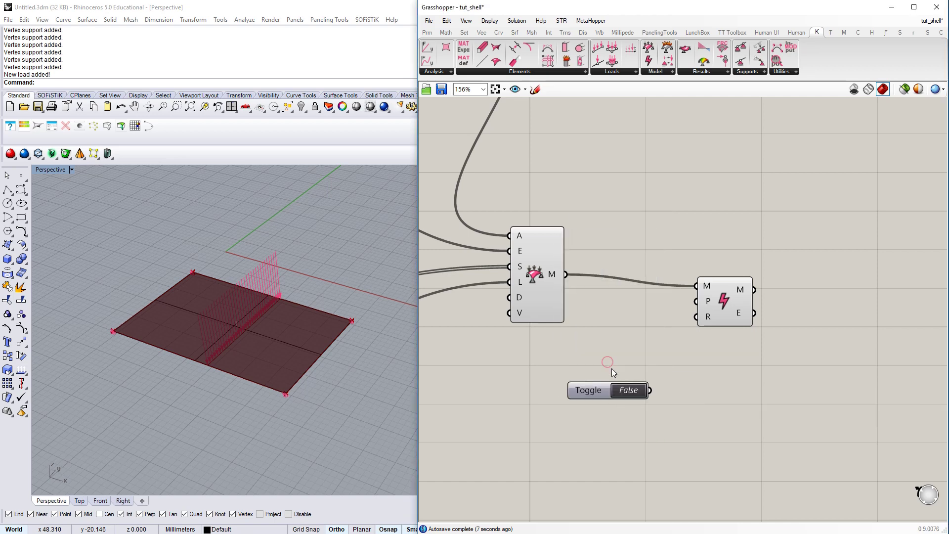
double_click(629, 391)
drag(650, 390, 707, 326)
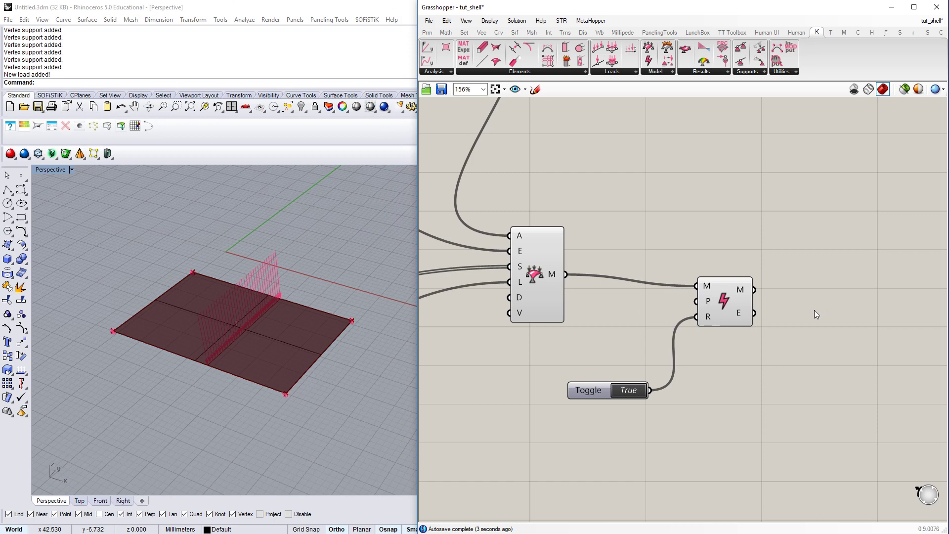
Step: Enable Show Shell Window on the IGA Solver
drag(725, 304, 724, 292)
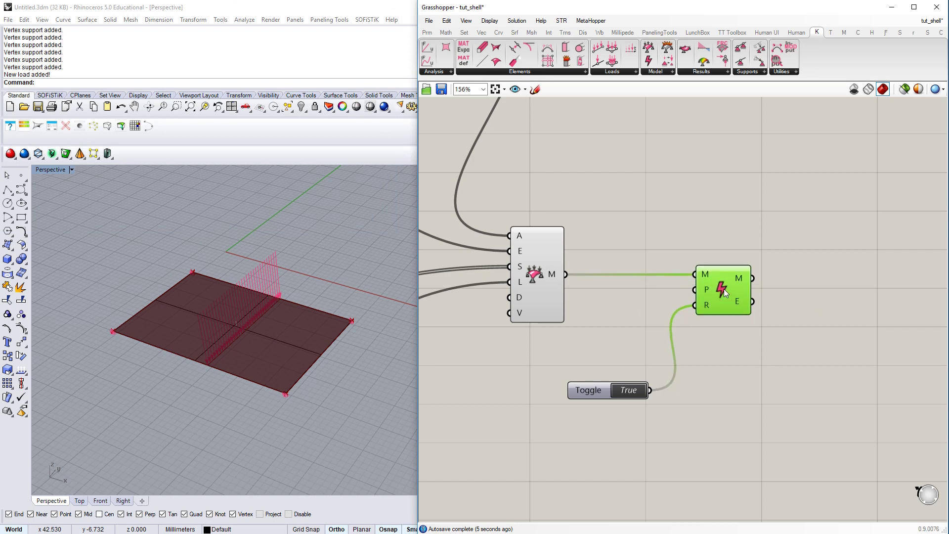
right_click(723, 273)
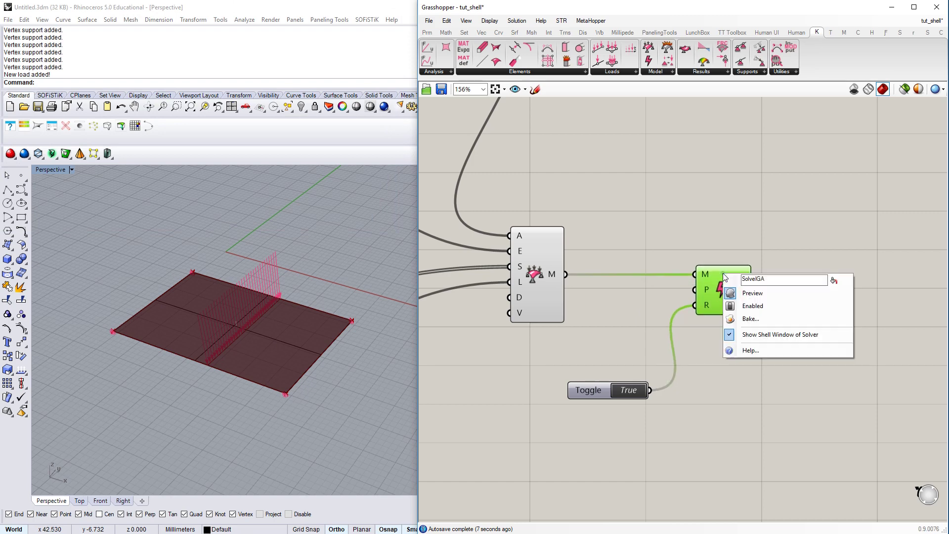
click(731, 336)
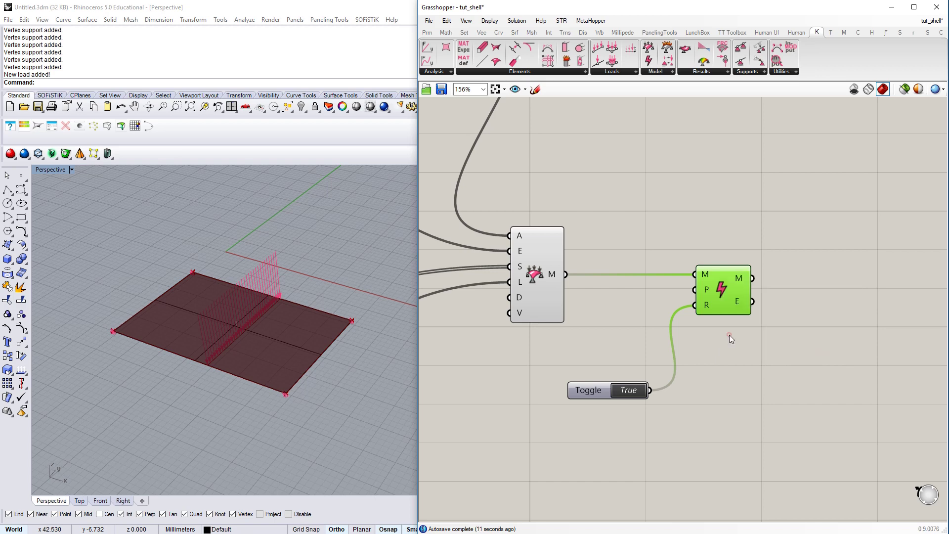
click(746, 361)
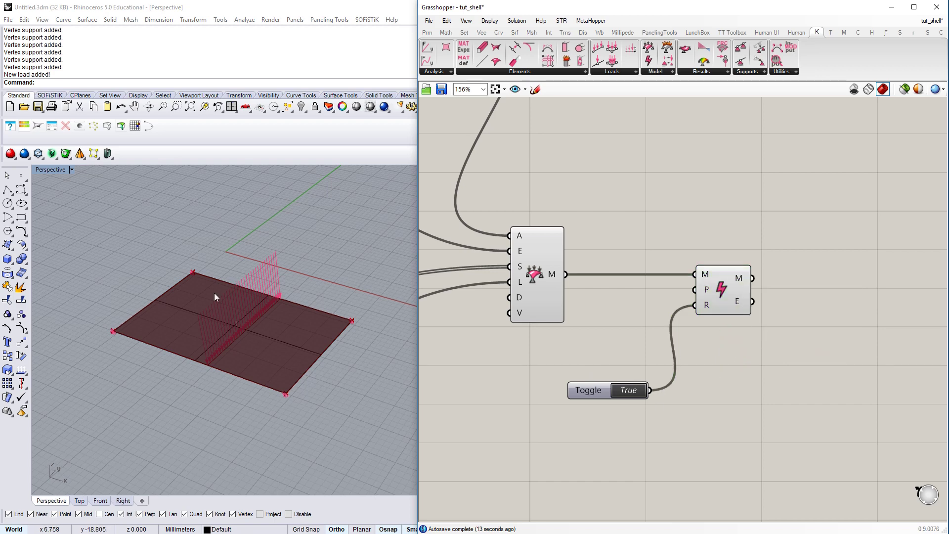
right_drag(767, 369, 659, 363)
scroll(562, 342, down, 5)
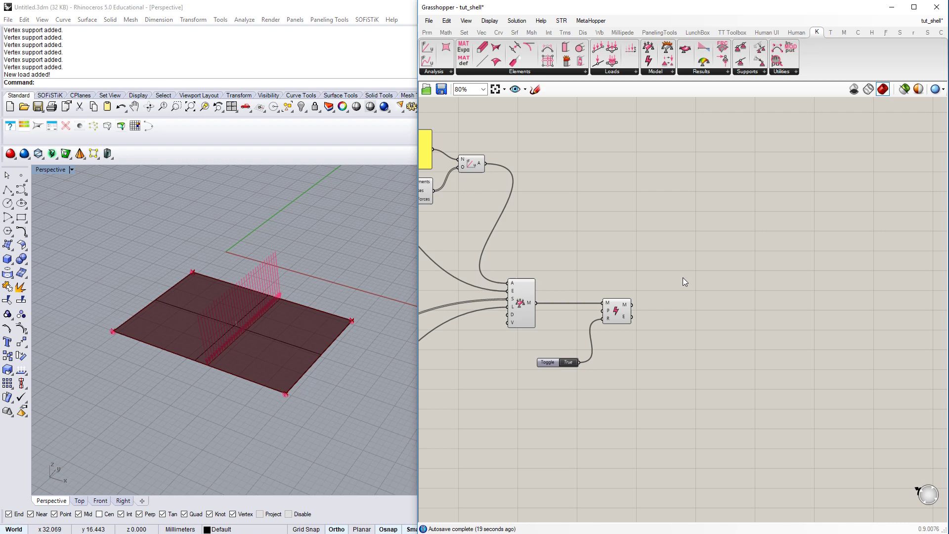
Step: Place a DeformedModel result component fed by the IGA solver's M output
click(725, 73)
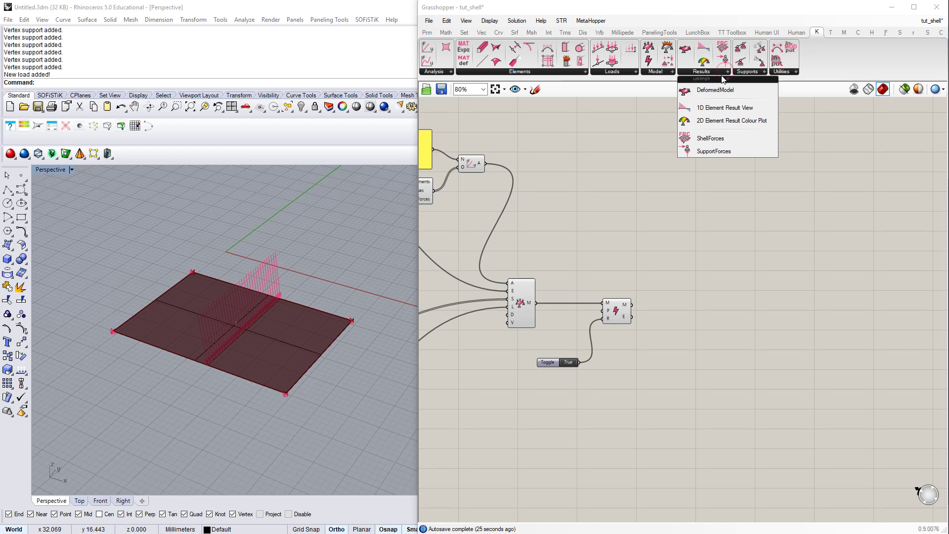
drag(719, 90, 693, 328)
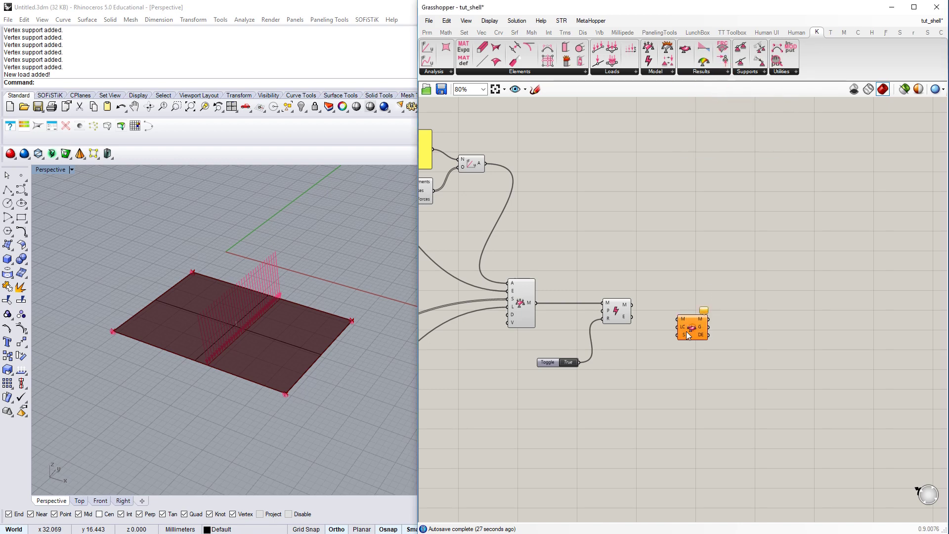
drag(633, 305, 680, 324)
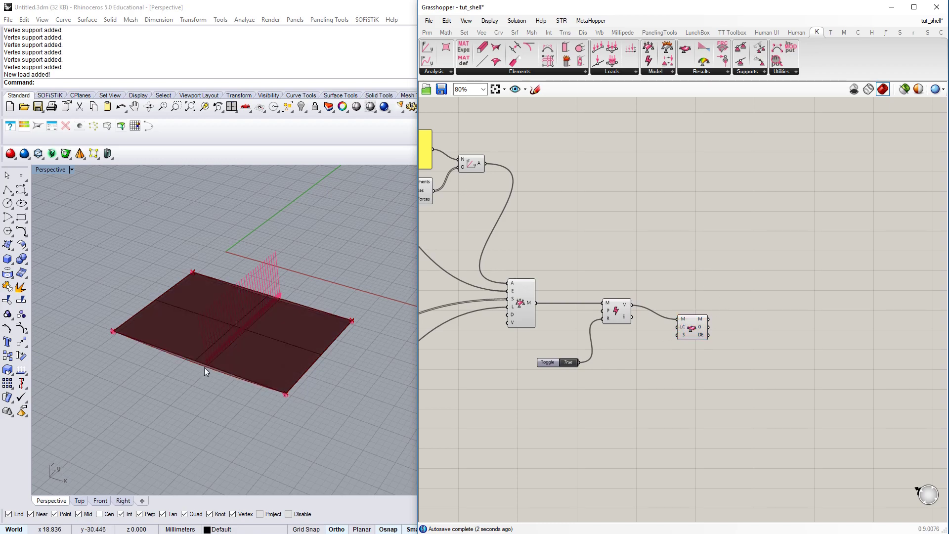
scroll(205, 369, up, 6)
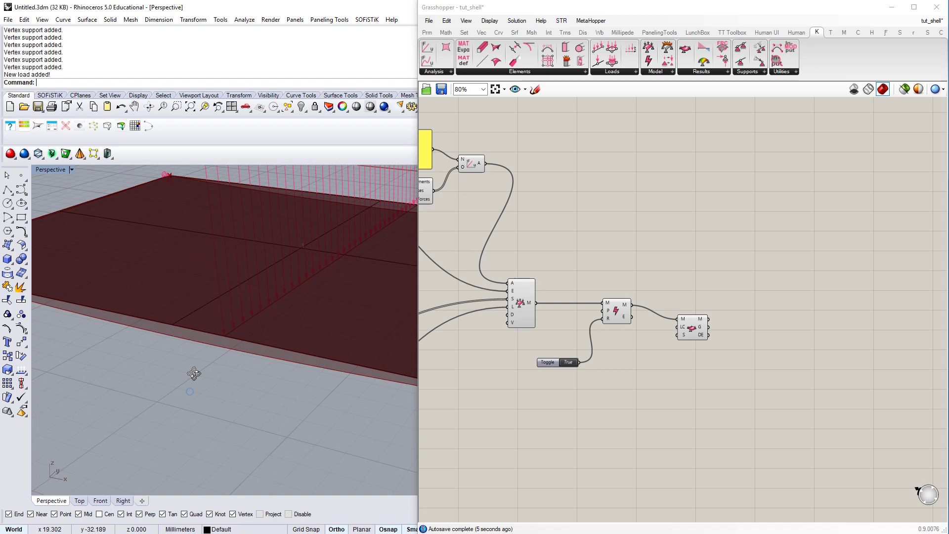
right_drag(194, 374, 287, 369)
scroll(307, 341, up, 3)
scroll(330, 346, down, 4)
Step: Feed a Panel reading 20 into the Curve Load's V input, raising the line load from 10
scroll(864, 314, down, 2)
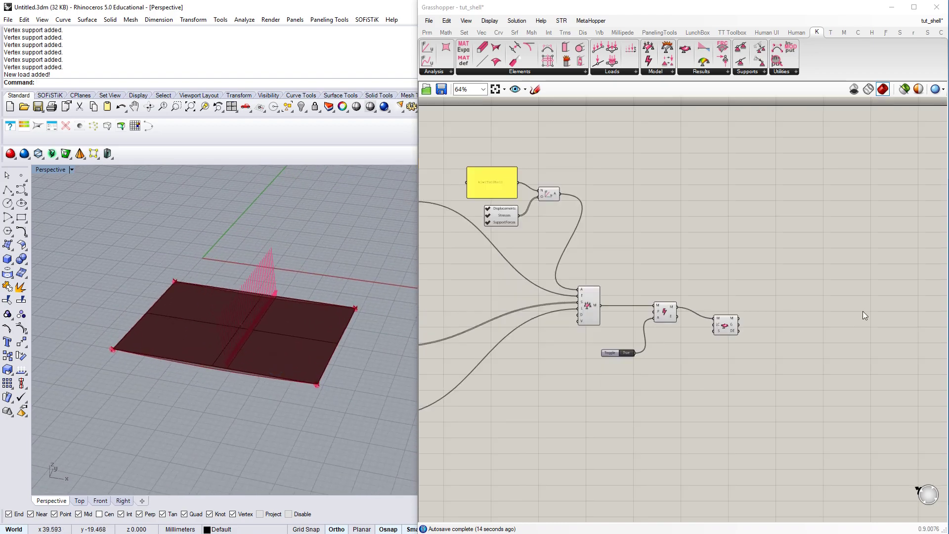
scroll(865, 315, down, 2)
scroll(607, 377, up, 2)
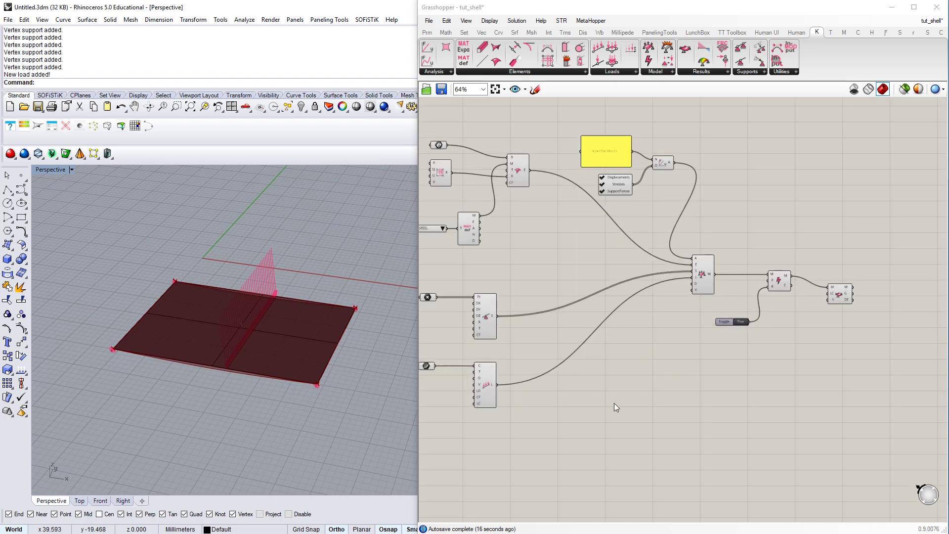
scroll(529, 385, up, 2)
scroll(479, 382, up, 3)
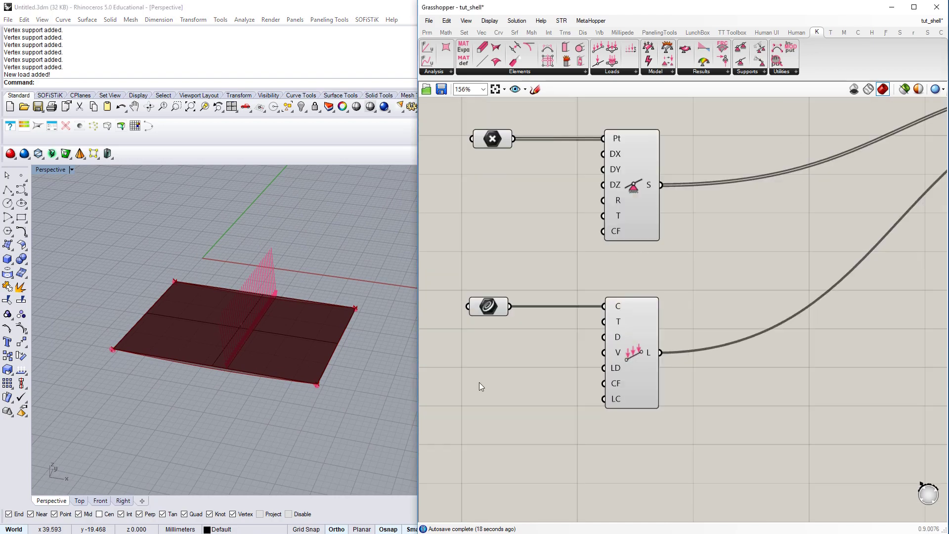
mouse_move(622, 356)
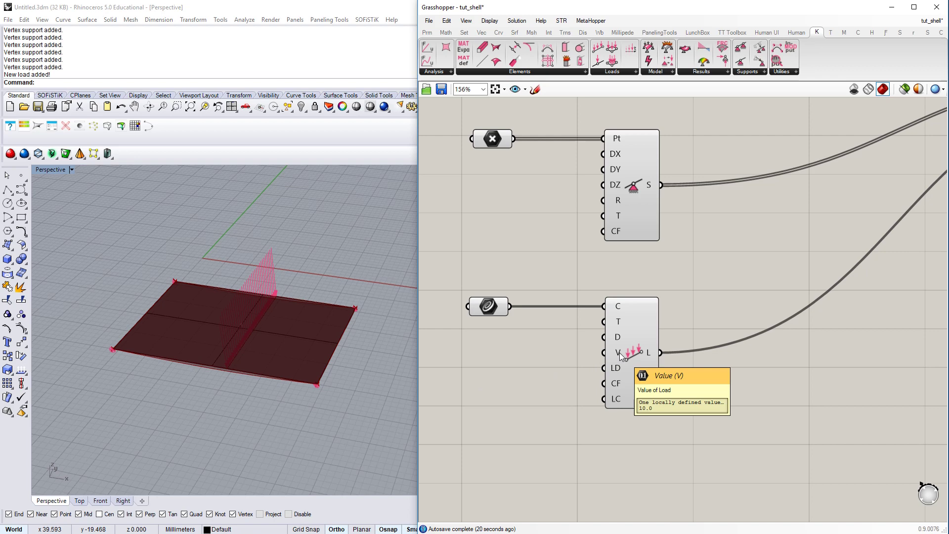
double_click(488, 390)
text(panel)
key(Return)
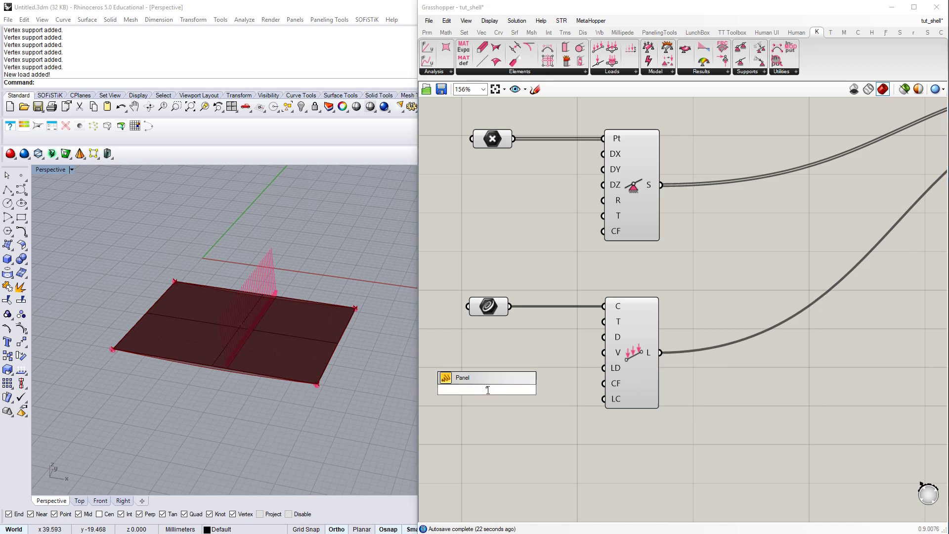
text(20)
key(Return)
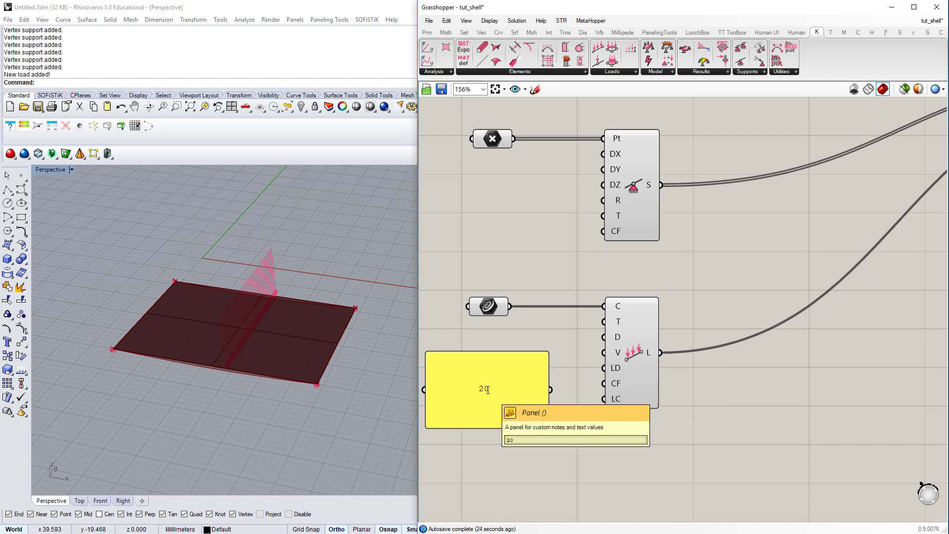
drag(551, 390, 604, 352)
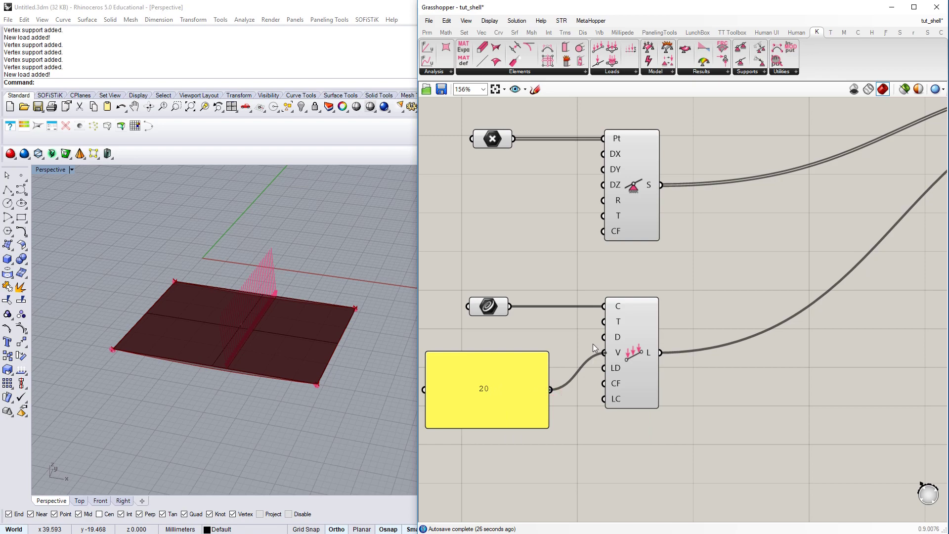
right_drag(149, 346, 152, 312)
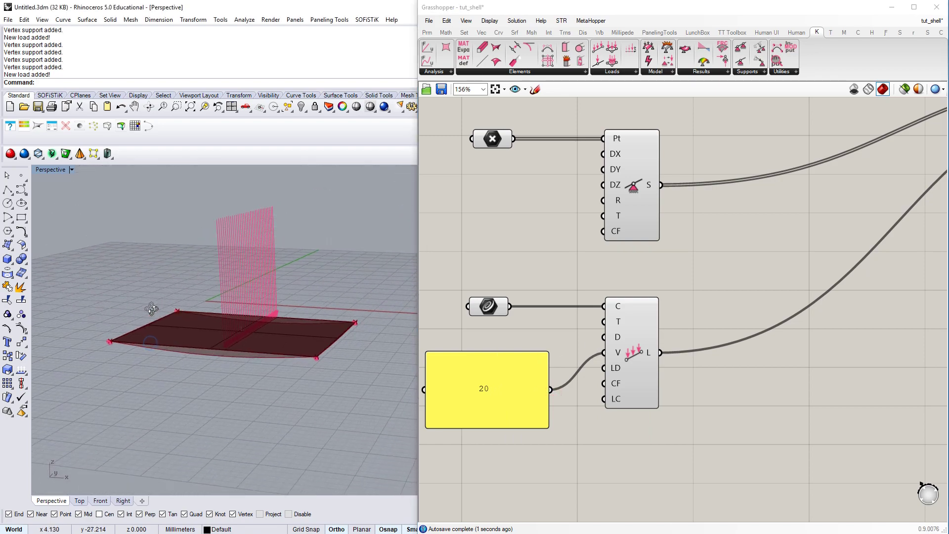
right_drag(215, 355, 196, 385)
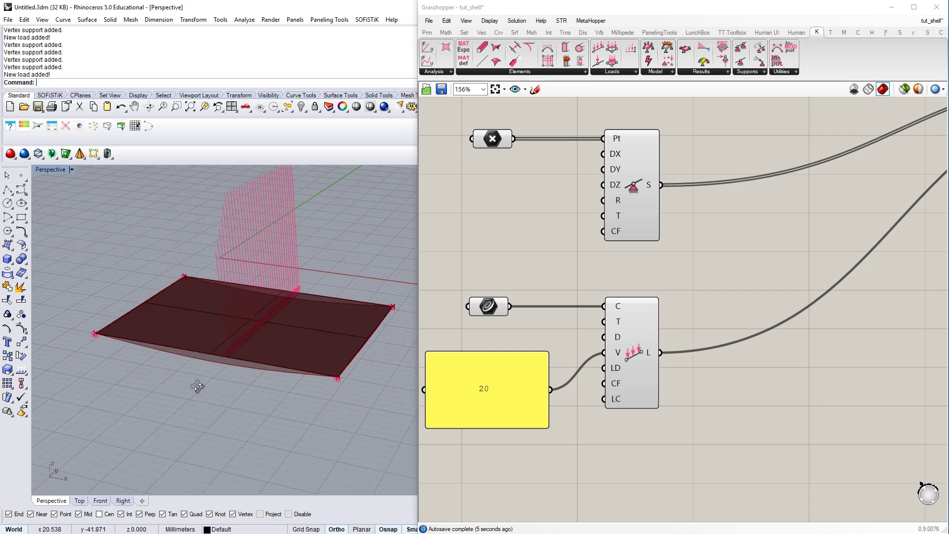
Step: Wire a Panel reading 5 beside the toggle into DeformedModel's S scale-factor input
scroll(528, 333, down, 1)
scroll(528, 333, down, 3)
scroll(738, 305, up, 3)
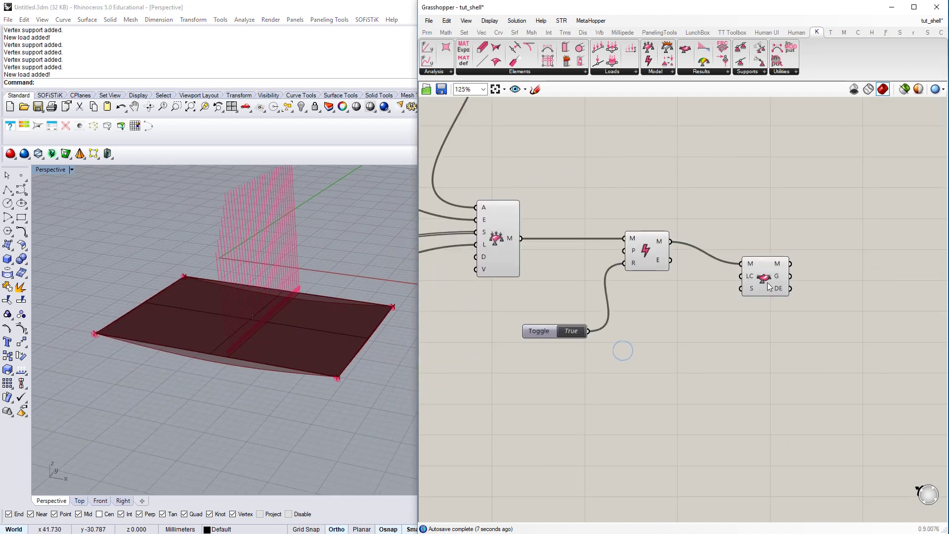
double_click(693, 374)
text(panel)
key(Return)
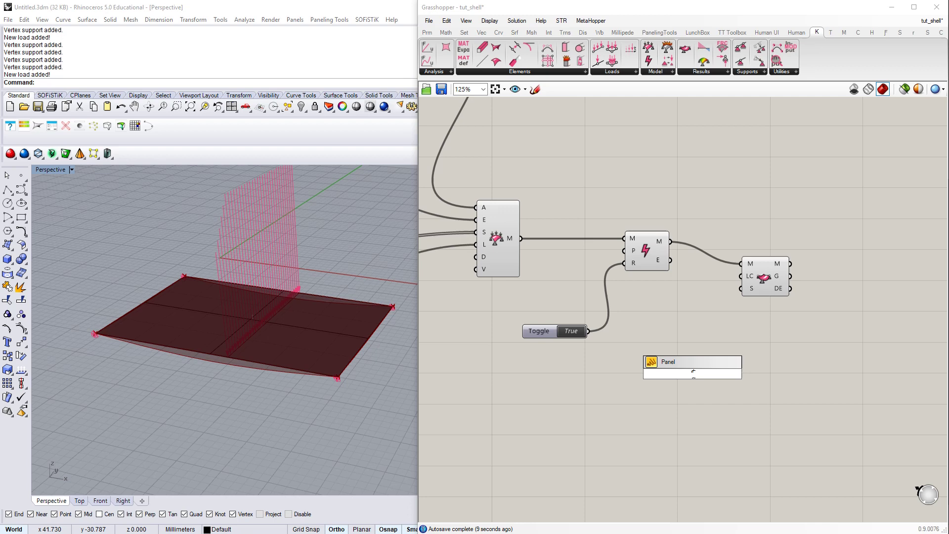
key(Return)
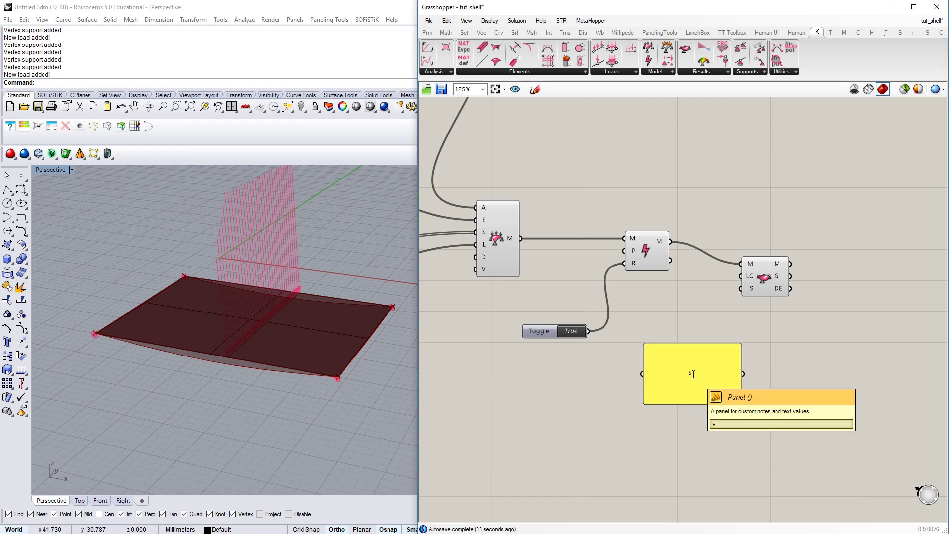
scroll(738, 310, up, 2)
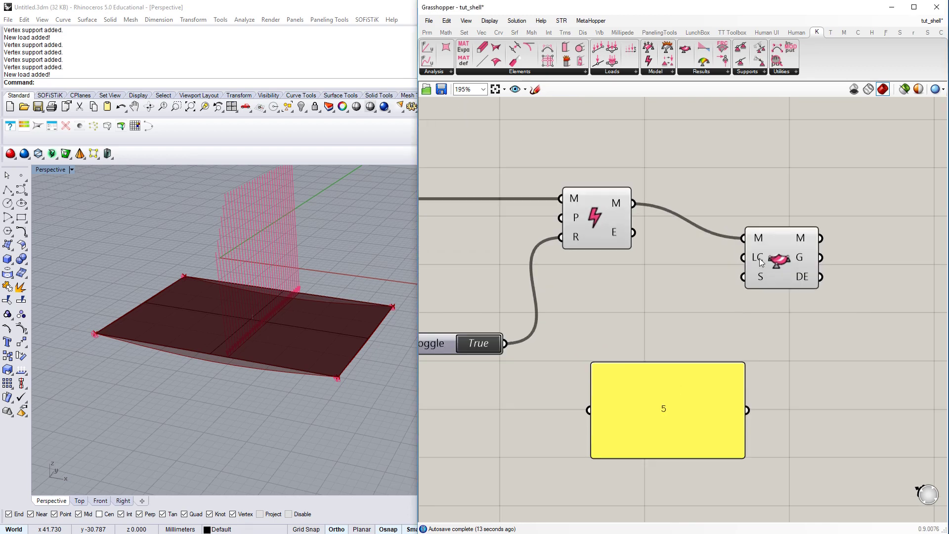
mouse_move(760, 276)
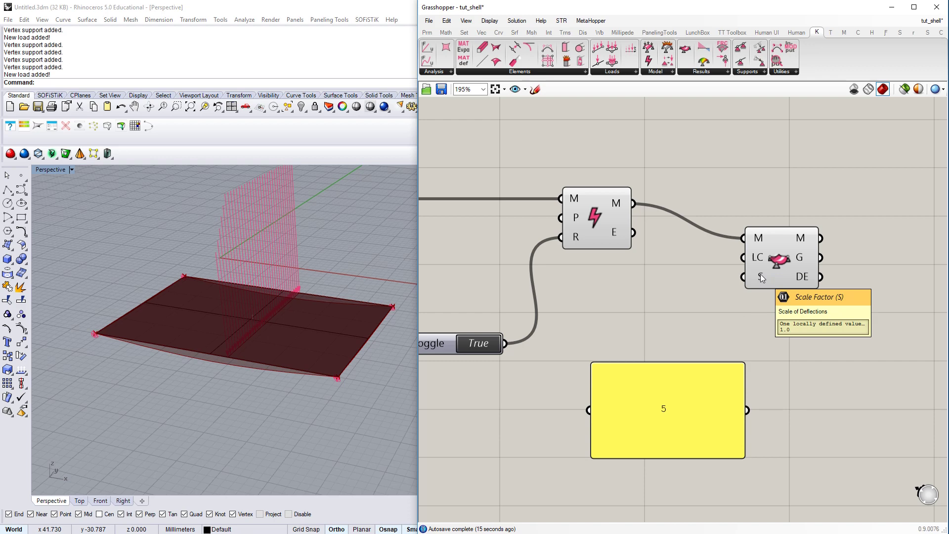
drag(591, 363, 660, 414)
drag(718, 424, 744, 277)
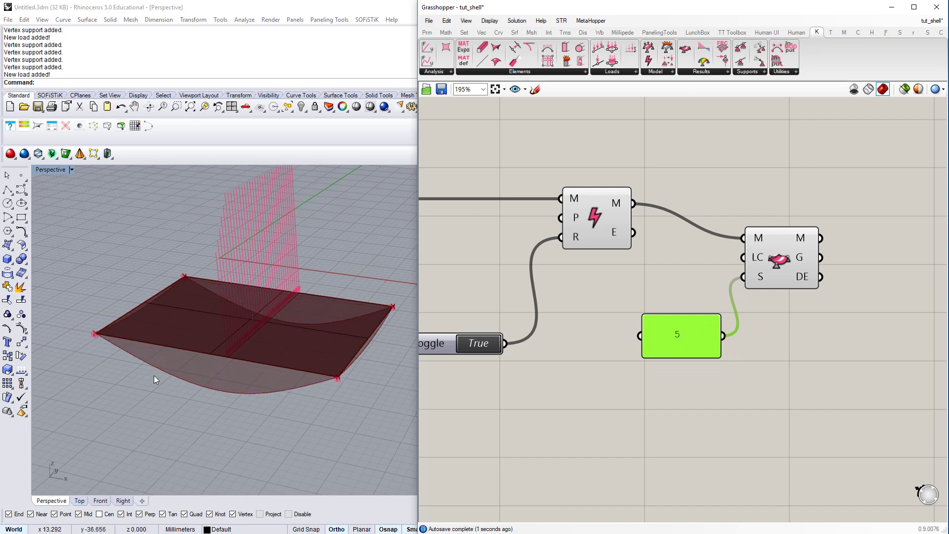
right_drag(155, 380, 293, 316)
scroll(217, 390, down, 3)
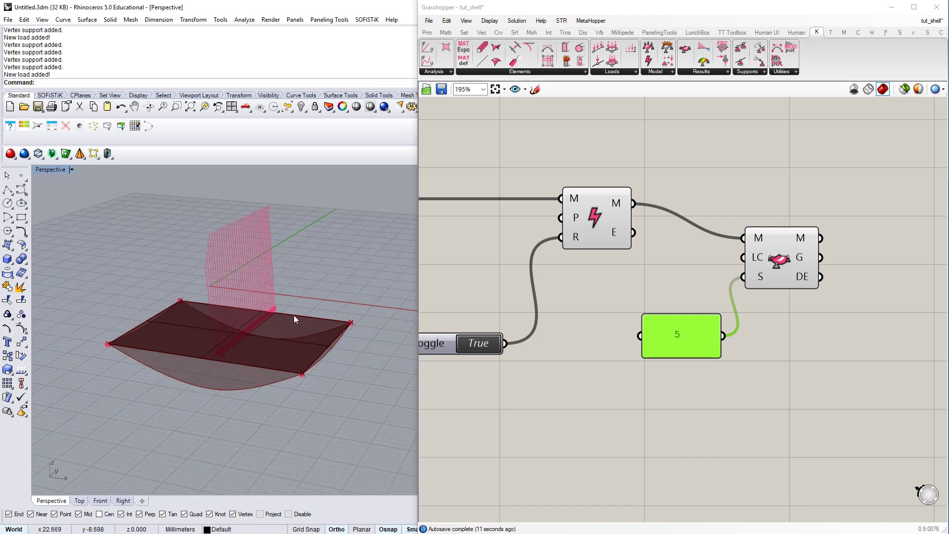
Step: Nudge the 5 panel upward and clear space right of the deflection component
click(631, 412)
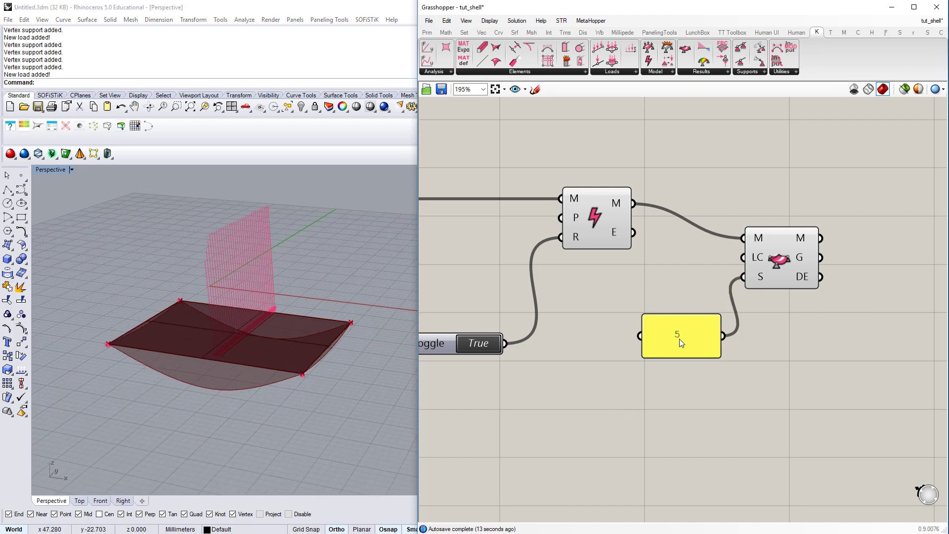
drag(680, 341, 684, 313)
right_drag(684, 313, 652, 312)
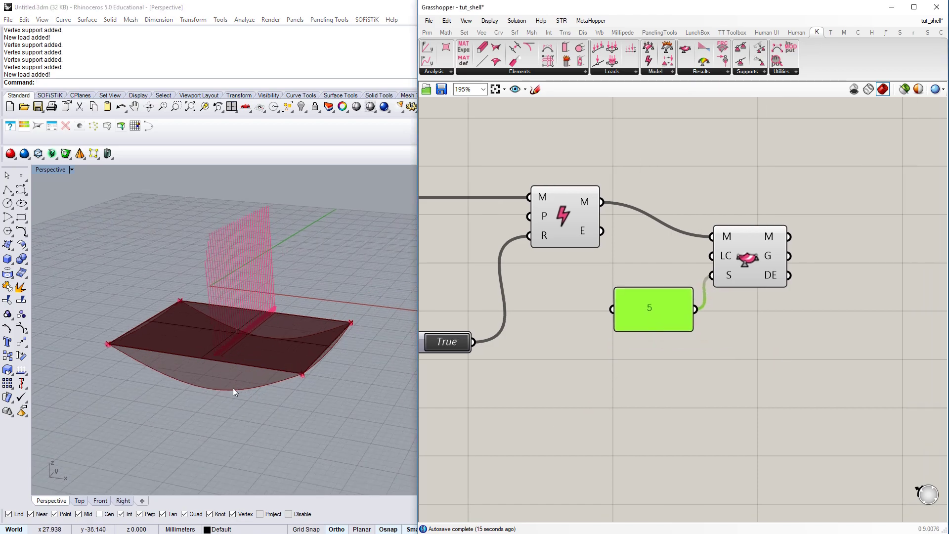
right_drag(807, 308, 700, 324)
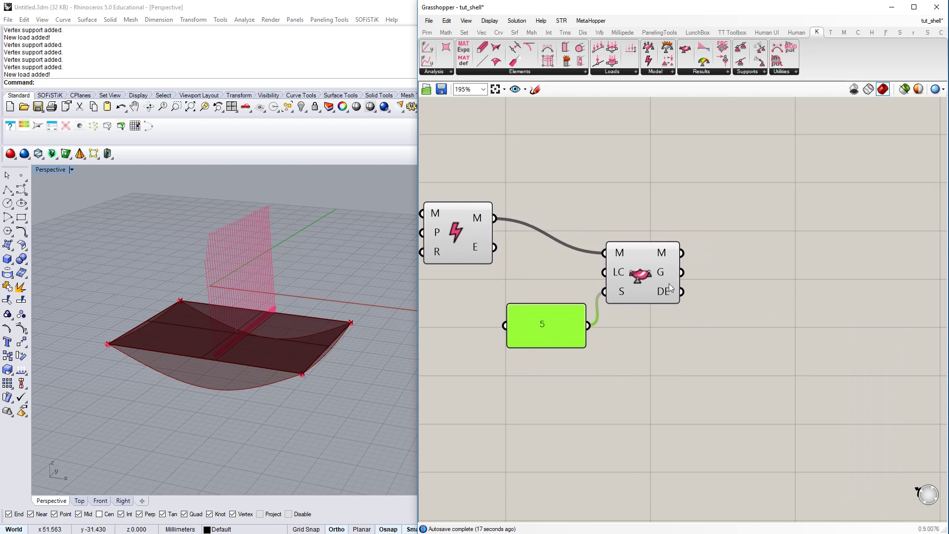
Step: Add a Surface Points component fed by DeformedModel's G output, marking points on the sagging shell
mouse_move(662, 274)
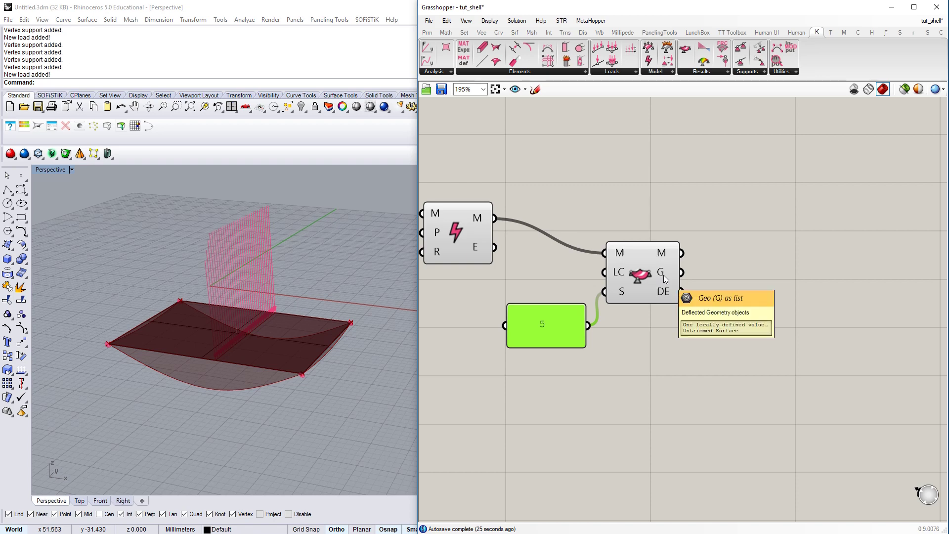
double_click(744, 338)
text(st)
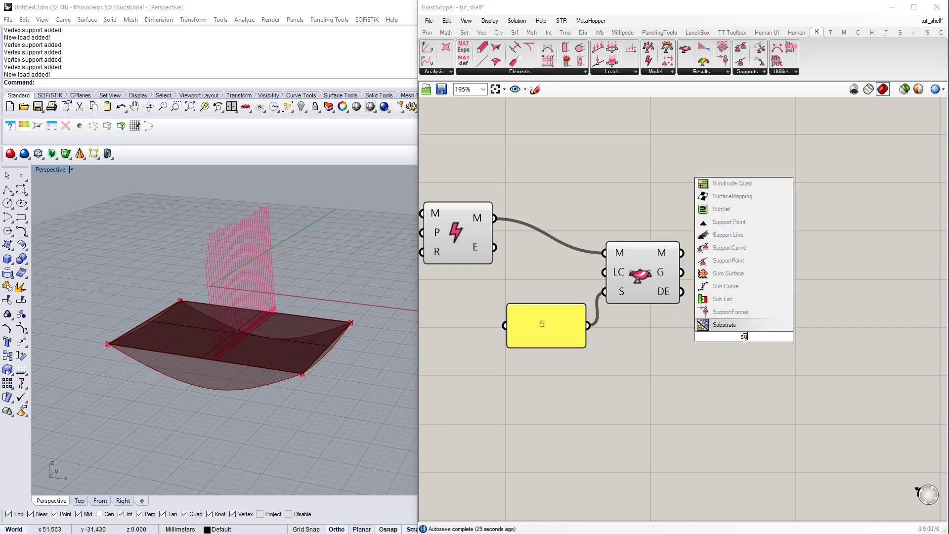
text(rf)
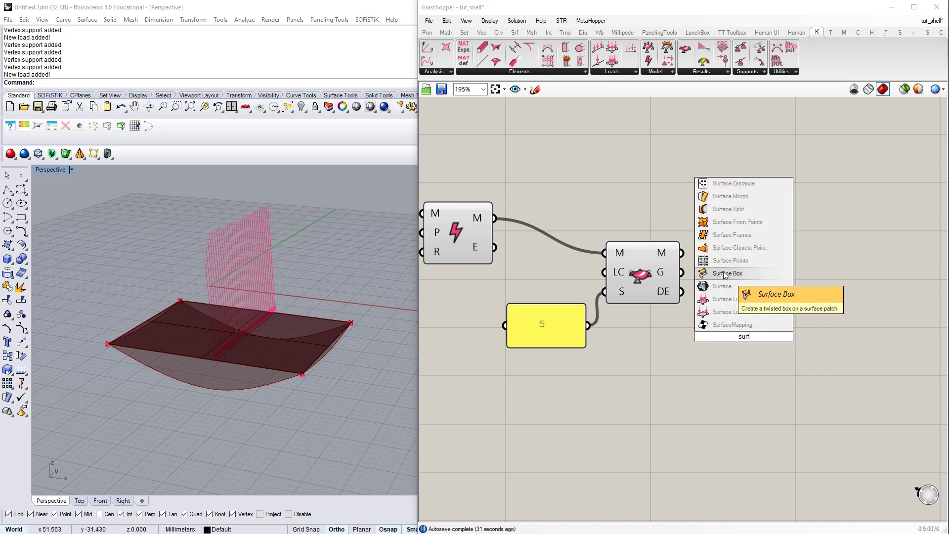
click(725, 262)
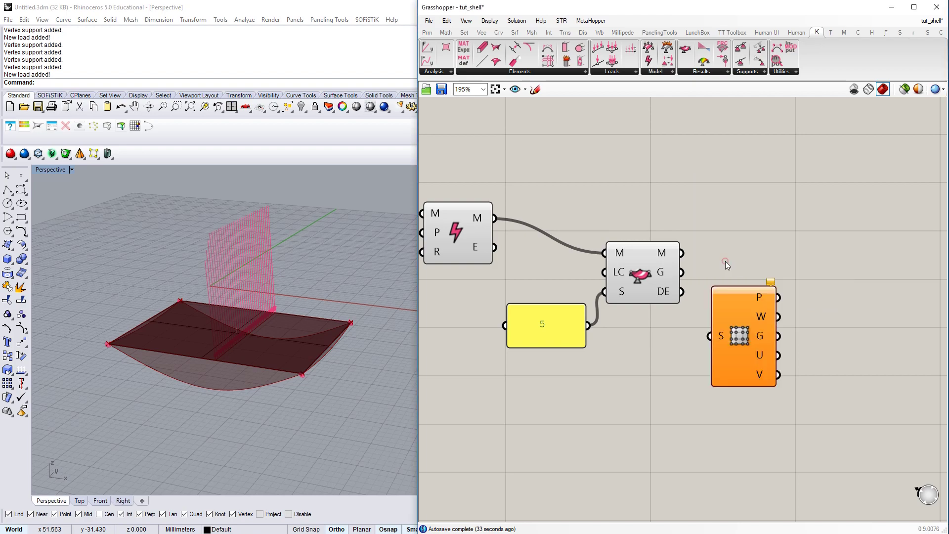
drag(736, 349, 785, 302)
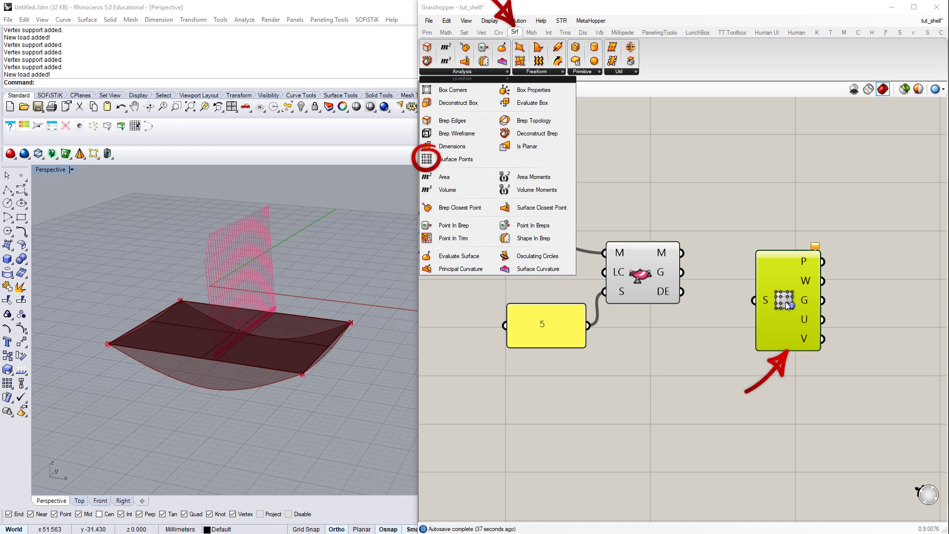
click(816, 32)
click(771, 218)
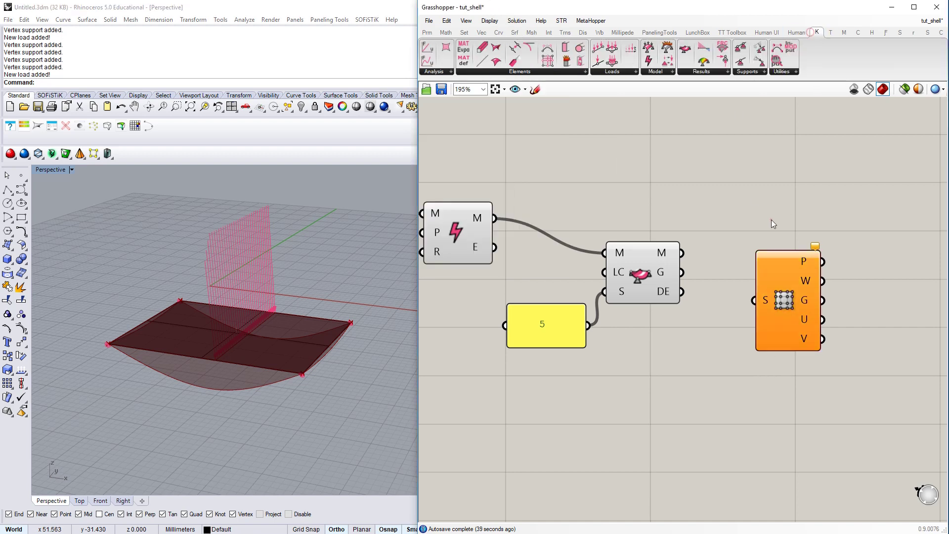
drag(686, 271, 754, 300)
right_drag(164, 354, 158, 394)
right_drag(228, 410, 242, 356)
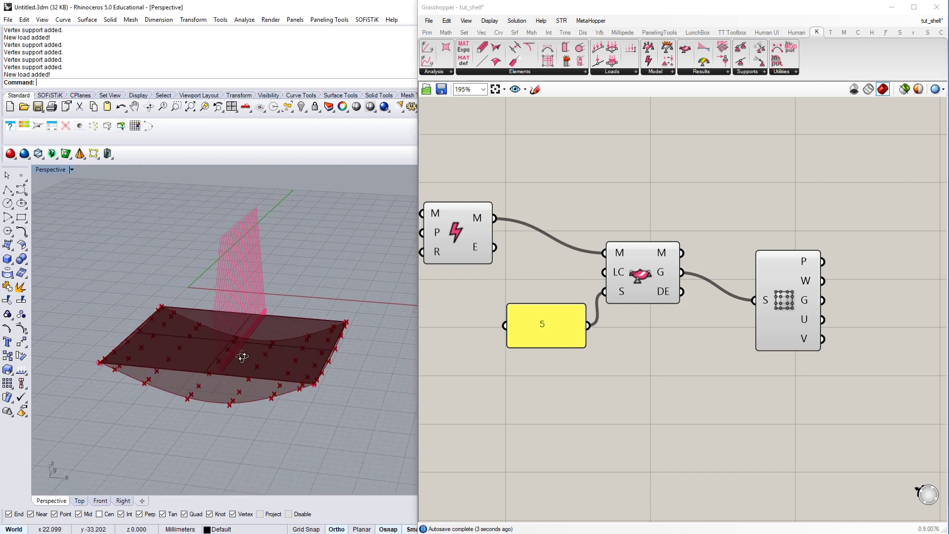
mouse_move(233, 408)
right_down()
mouse_move(244, 314)
mouse_move(260, 352)
mouse_move(259, 396)
right_up()
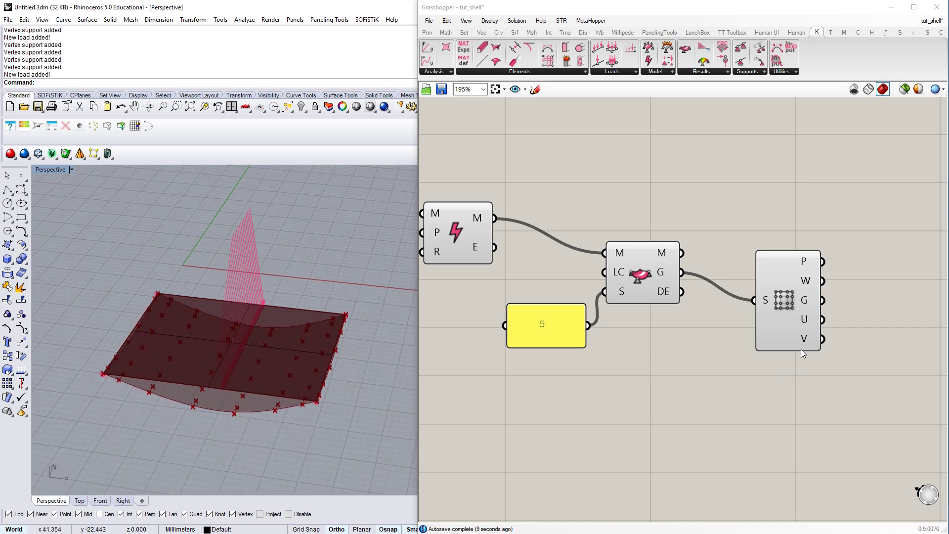
scroll(837, 275, down, 2)
scroll(626, 389, down, 2)
scroll(518, 371, down, 2)
right_drag(518, 371, 738, 338)
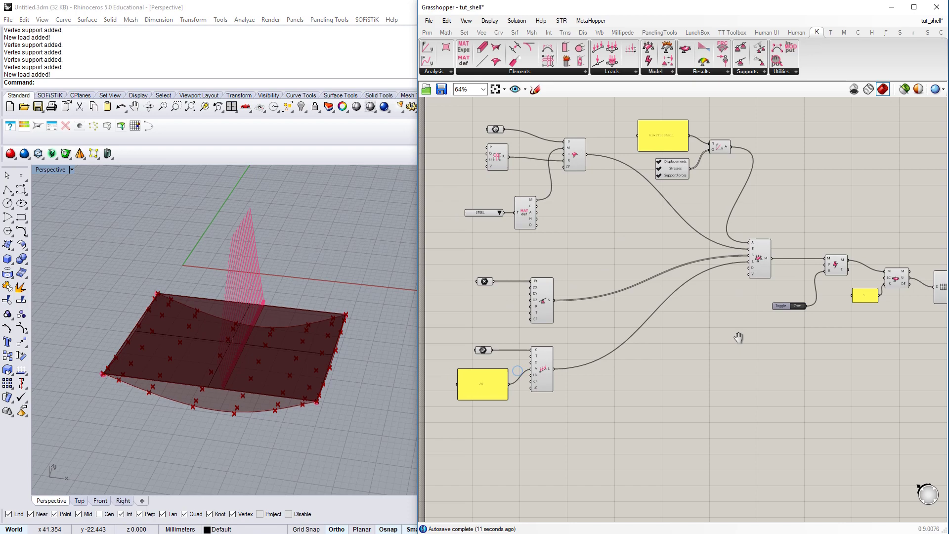
scroll(453, 163, up, 4)
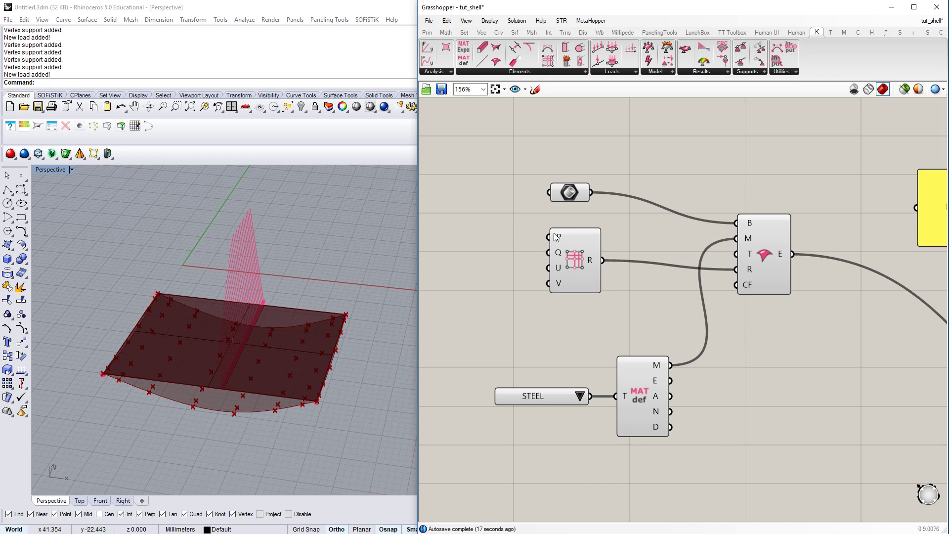
mouse_move(558, 236)
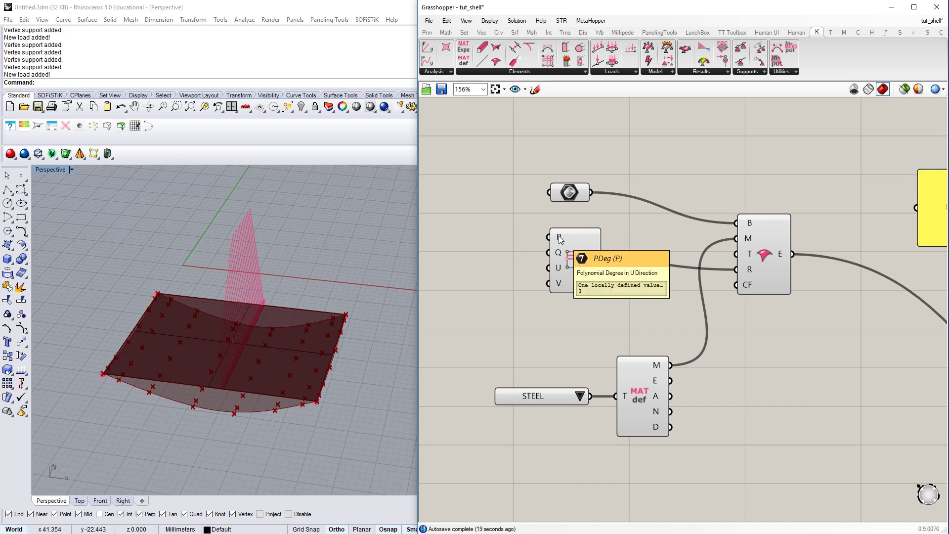
double_click(455, 257)
text(p)
text(4)
key(Return)
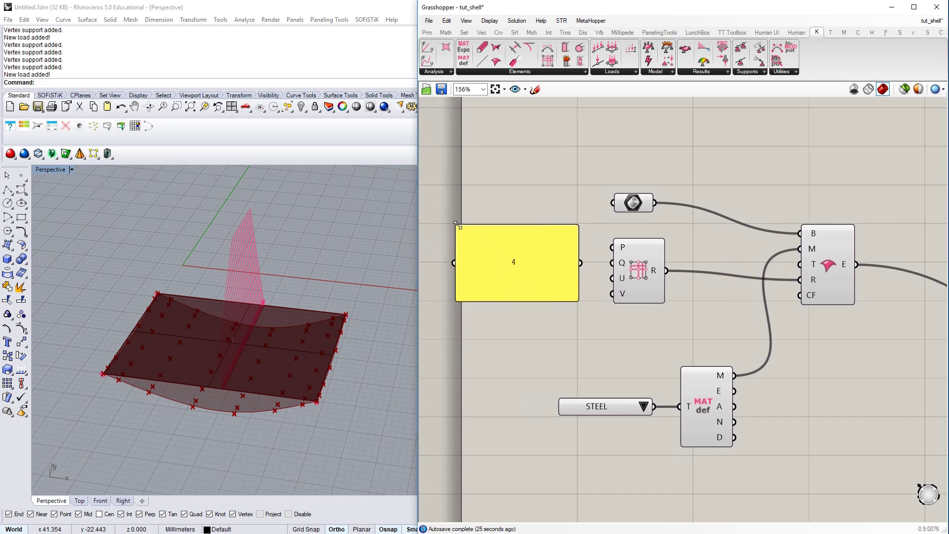
drag(456, 224, 623, 249)
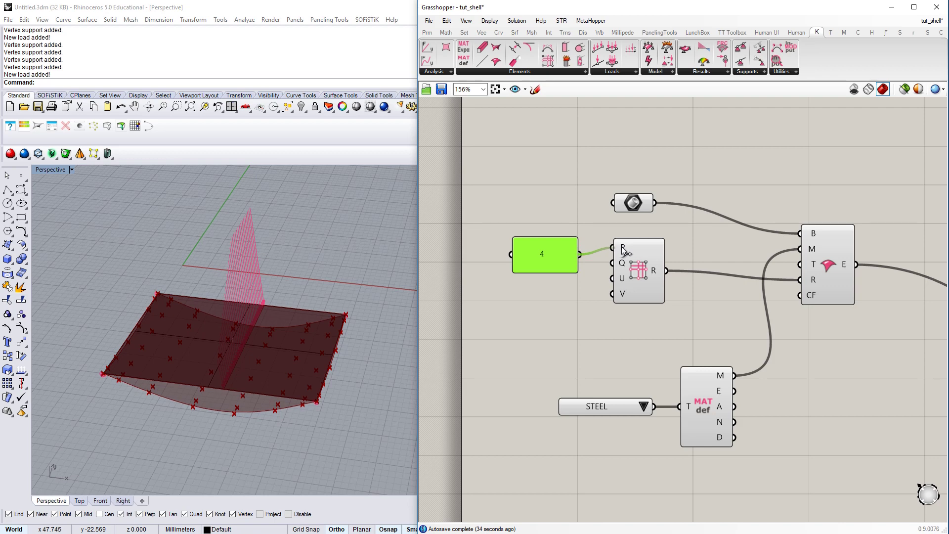
shift+drag(582, 256, 619, 266)
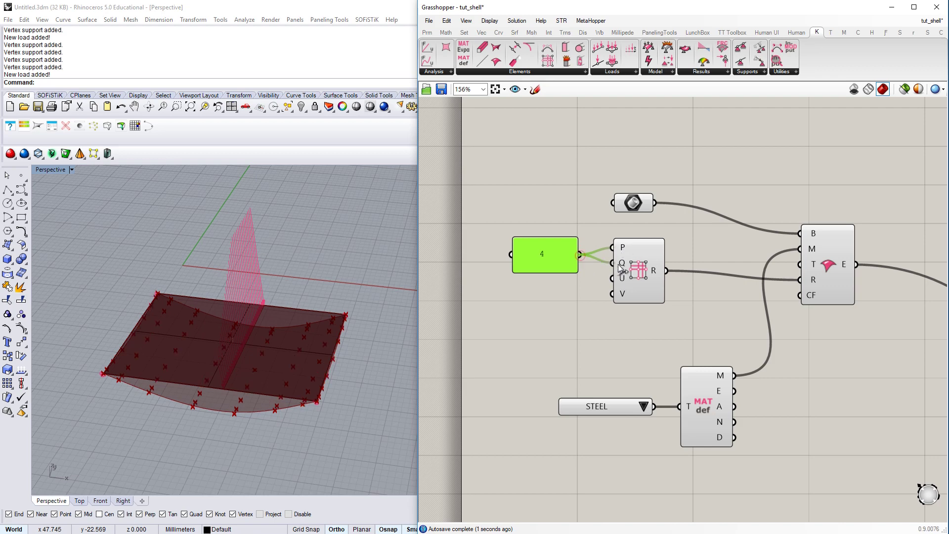
right_drag(182, 329, 184, 356)
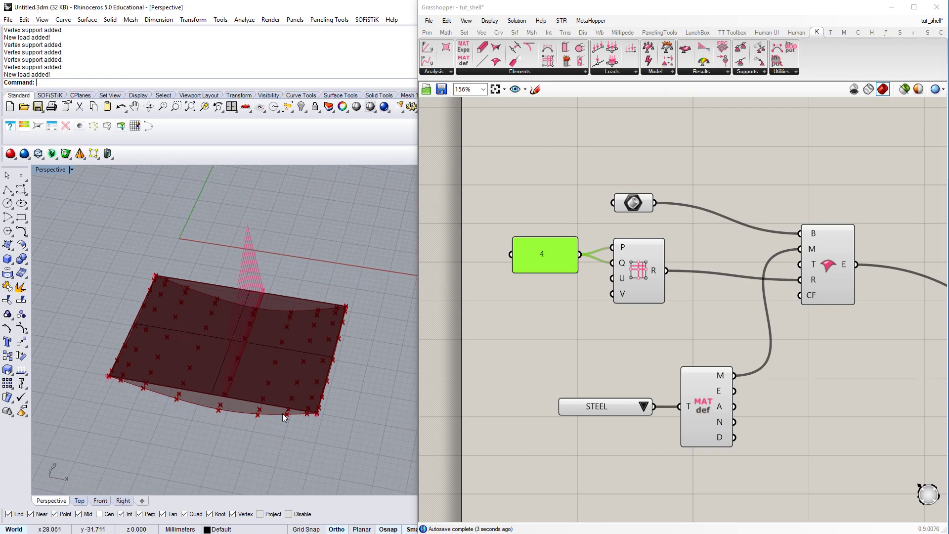
right_drag(254, 422, 249, 370)
click(534, 330)
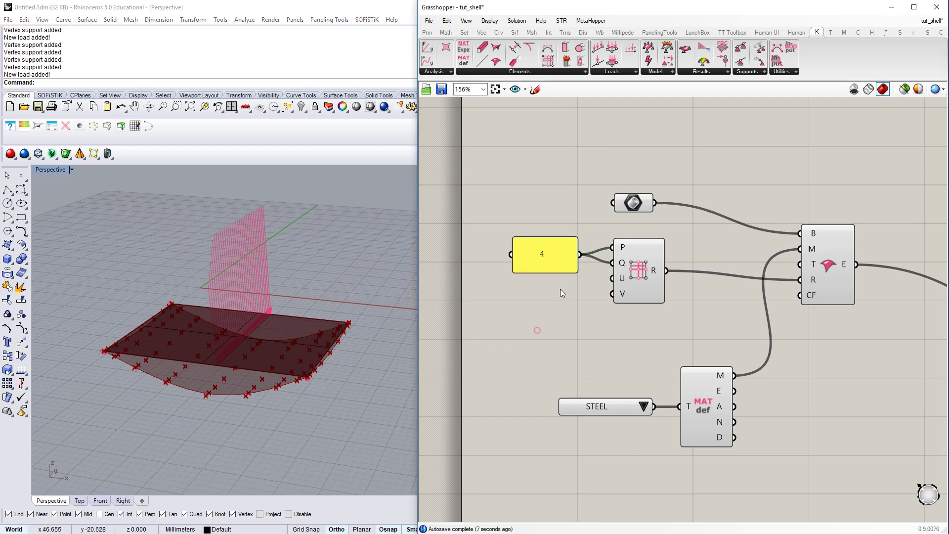
click(550, 258)
key(Delete)
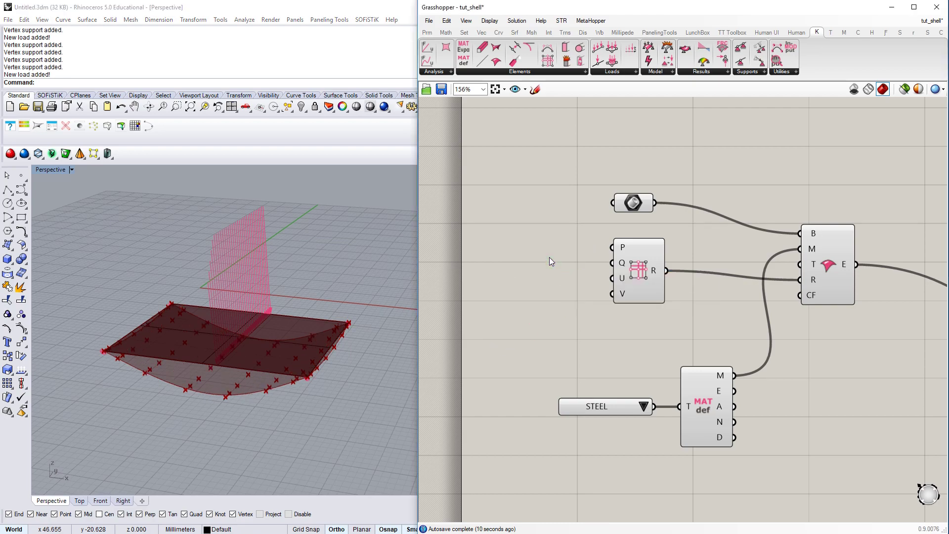
right_drag(395, 361, 310, 309)
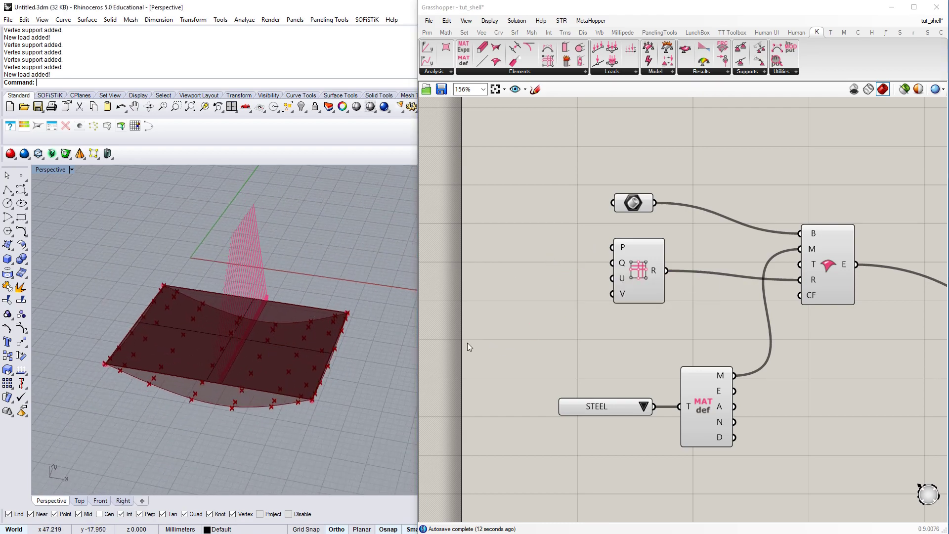
scroll(524, 262, down, 4)
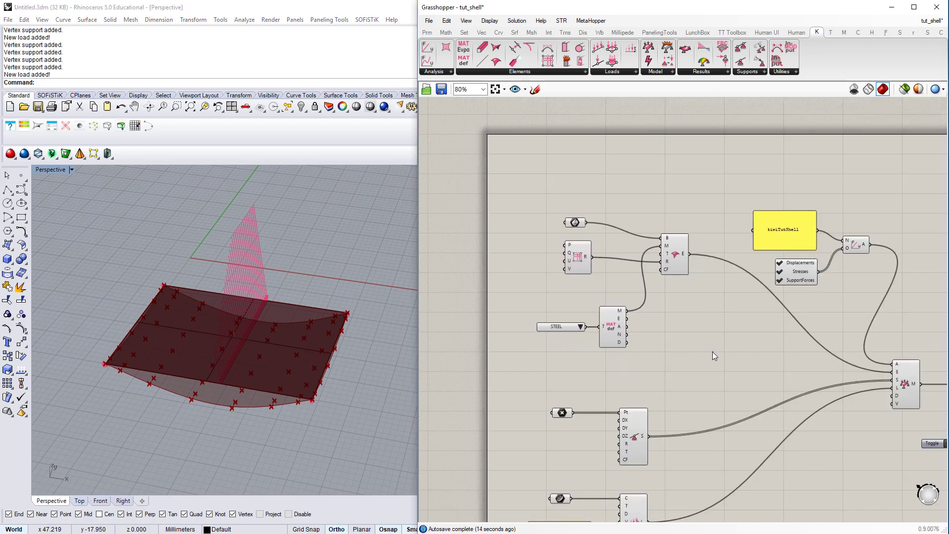
right_drag(713, 352, 576, 355)
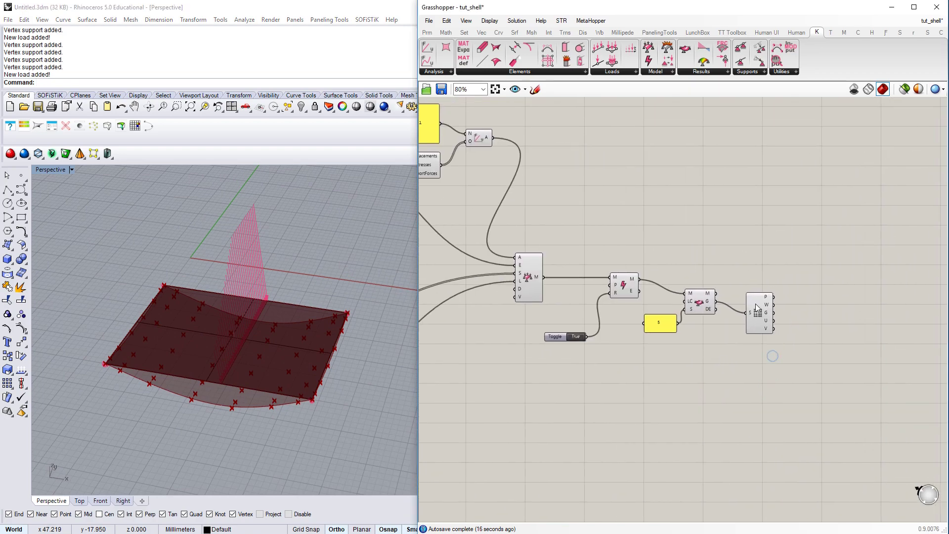
scroll(755, 306, up, 2)
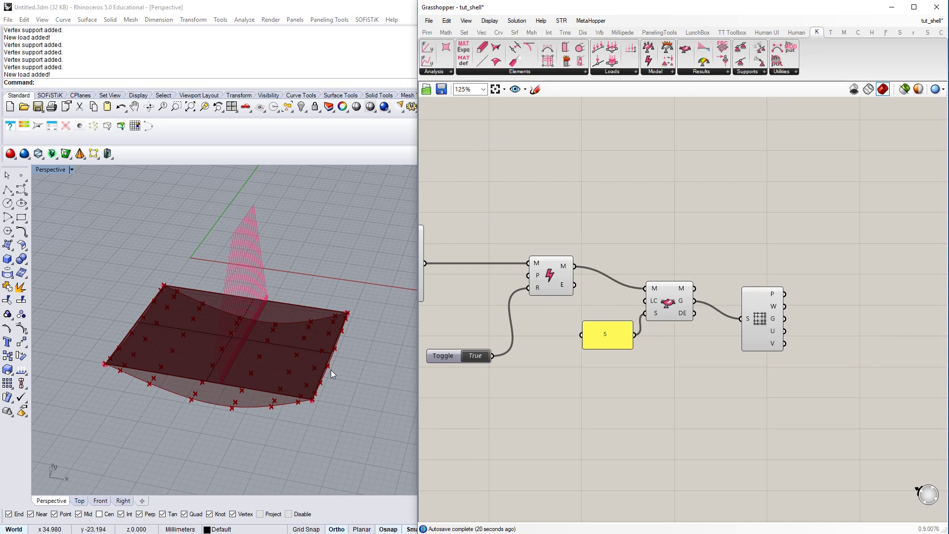
scroll(331, 371, up, 5)
scroll(330, 372, down, 6)
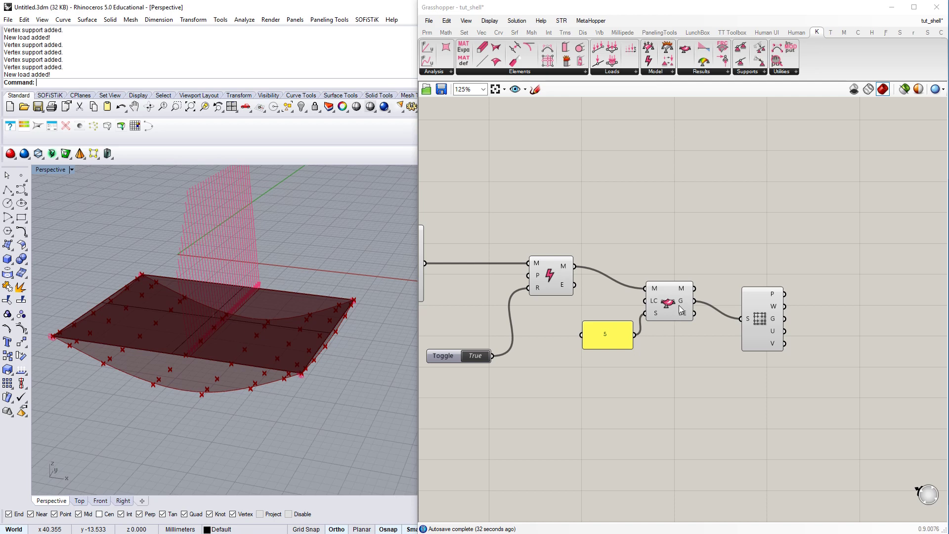
Step: Turn Preview Off for the left group of input components
mouse_move(682, 306)
right_drag(316, 322, 296, 301)
scroll(821, 287, down, 3)
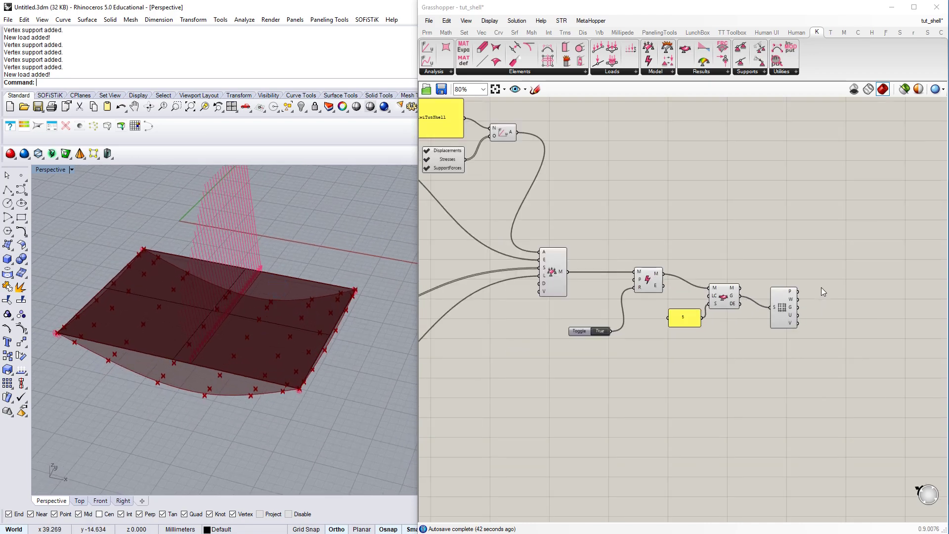
scroll(822, 288, down, 4)
drag(503, 167, 732, 437)
right_click(780, 184)
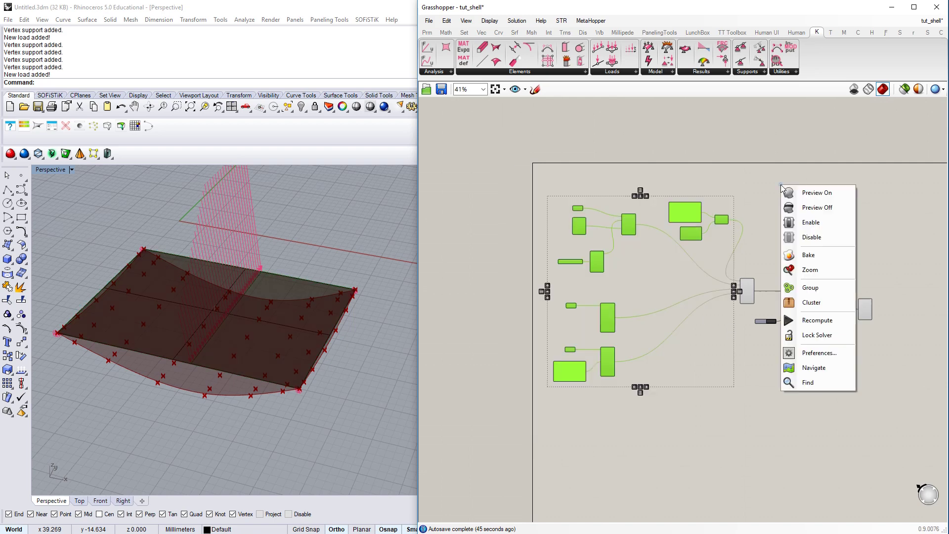
click(812, 210)
scroll(808, 218, up, 2)
click(706, 227)
Step: Uncheck Show Geometry on the Model component
scroll(627, 300, up, 2)
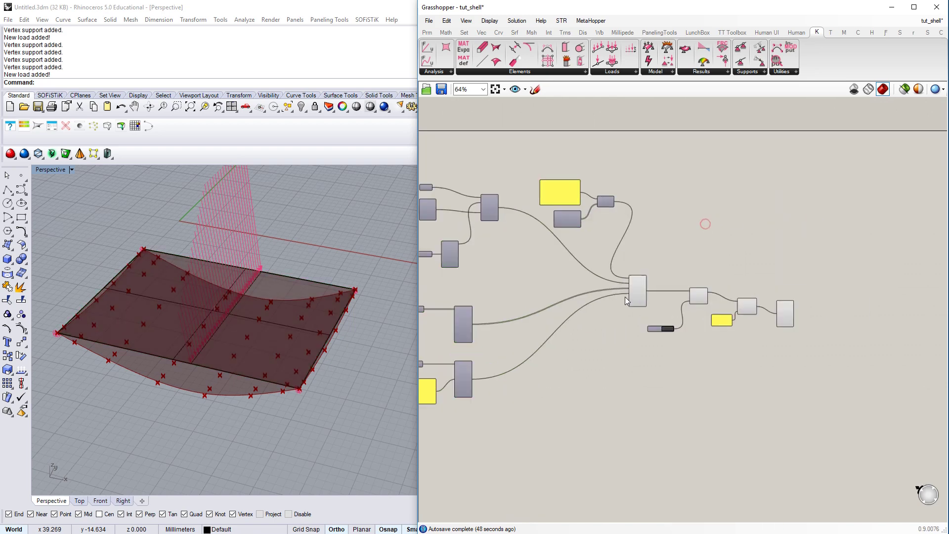
scroll(626, 300, up, 1)
right_click(645, 287)
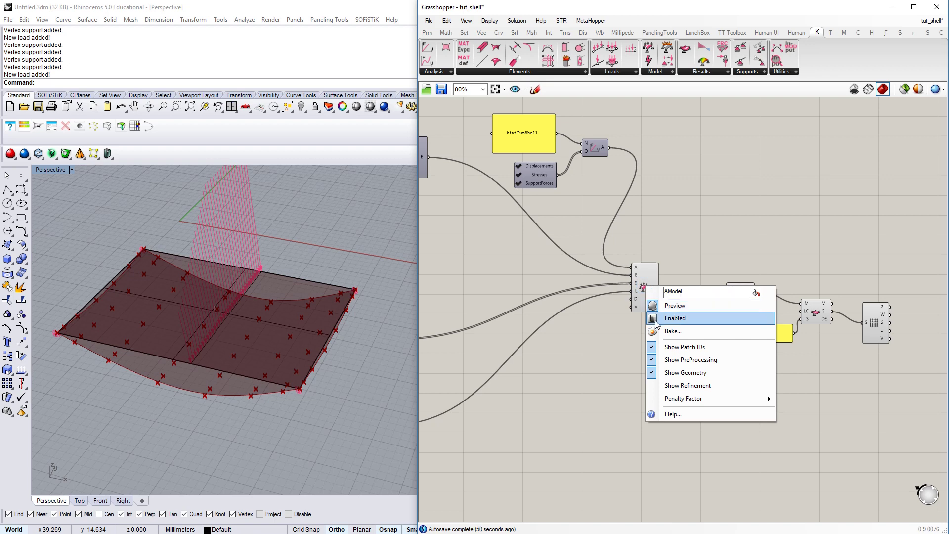
click(652, 372)
right_drag(633, 361, 539, 373)
click(628, 267)
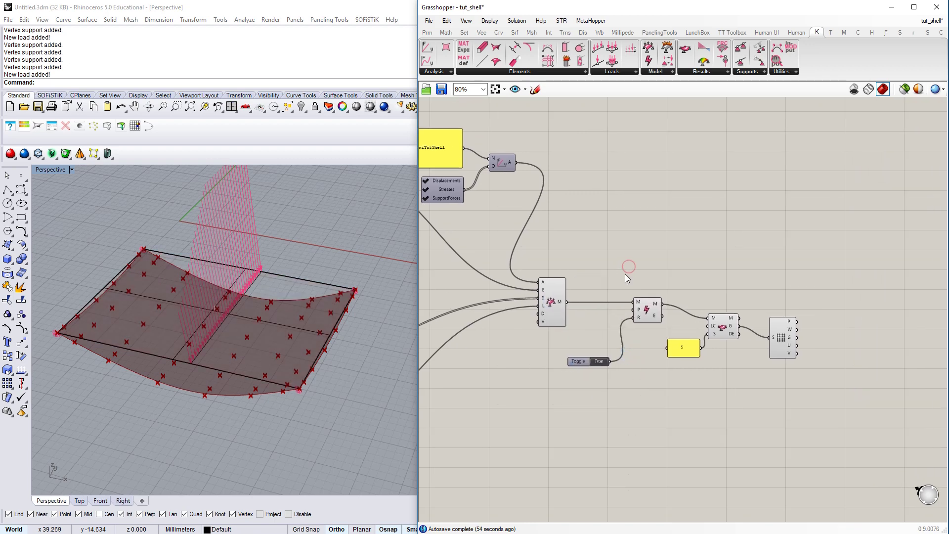
right_drag(625, 277, 594, 276)
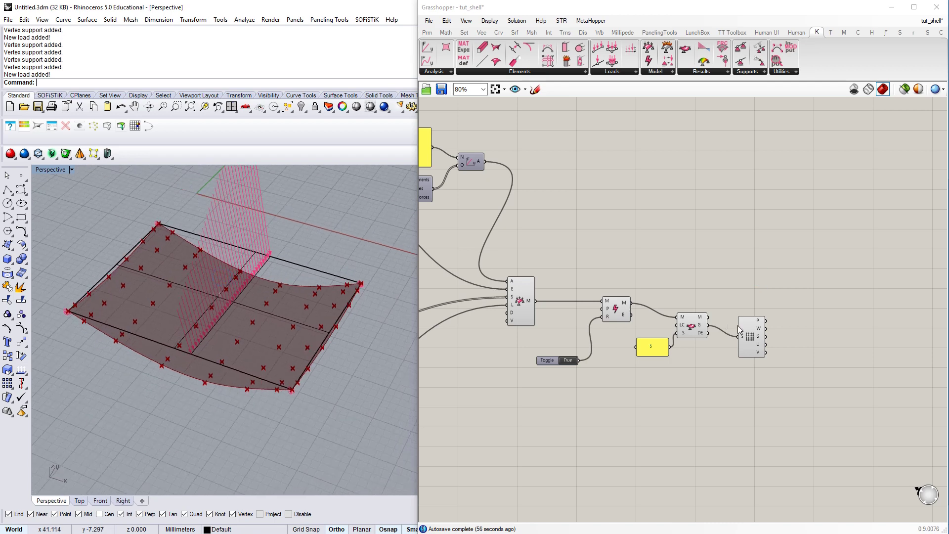
Step: Delete the Surface Points component
drag(740, 330, 734, 244)
key(Delete)
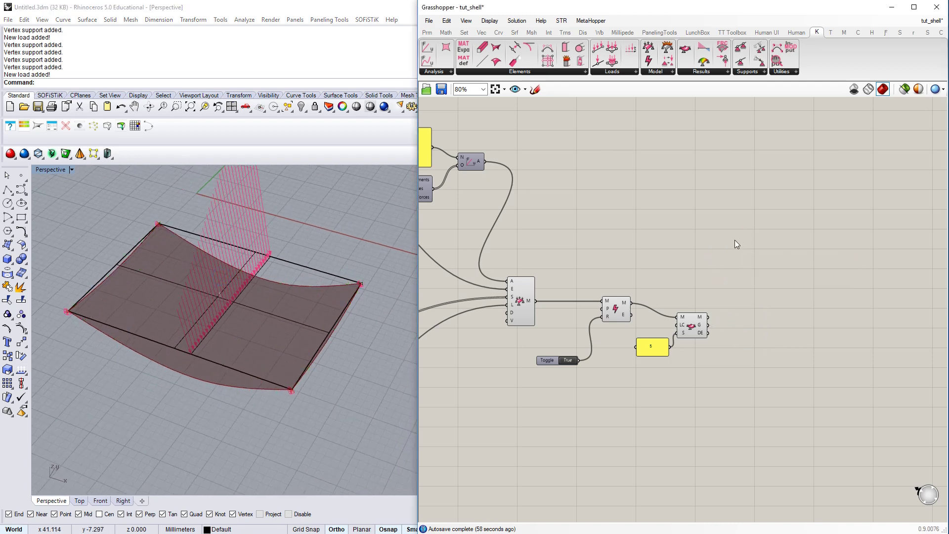
right_drag(743, 247, 719, 234)
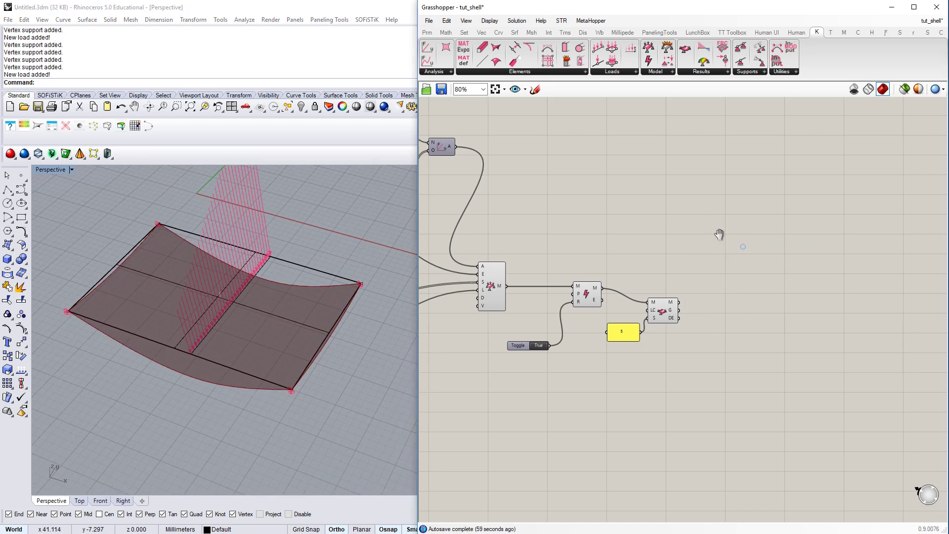
Step: Place a 2D Element Result Colour Plot from Karamba Results and wire the analysed model into its M input
click(715, 72)
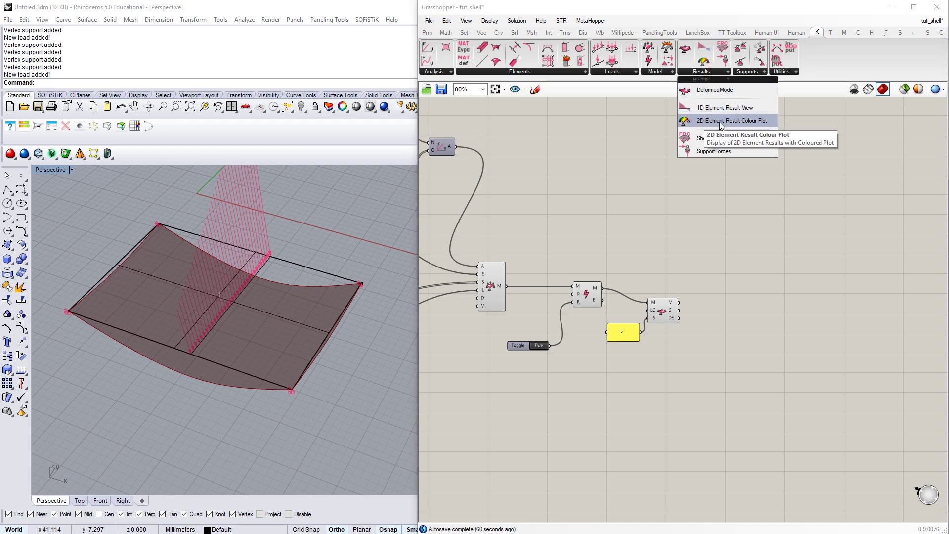
drag(739, 122, 753, 366)
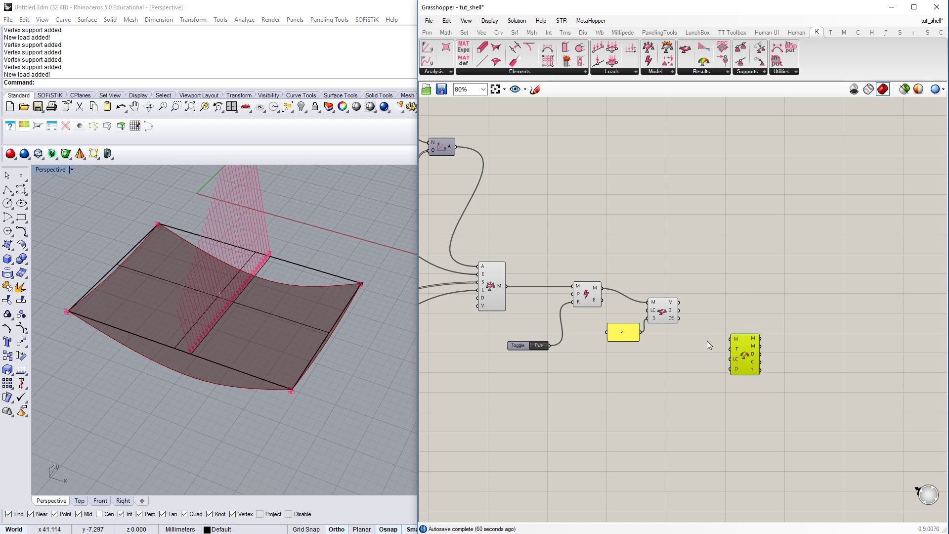
scroll(708, 340, up, 1)
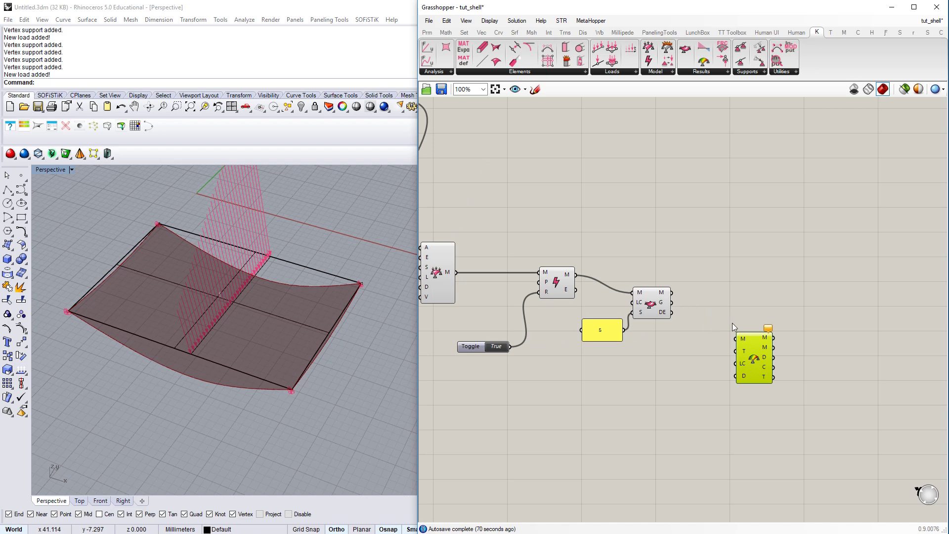
scroll(741, 339, up, 2)
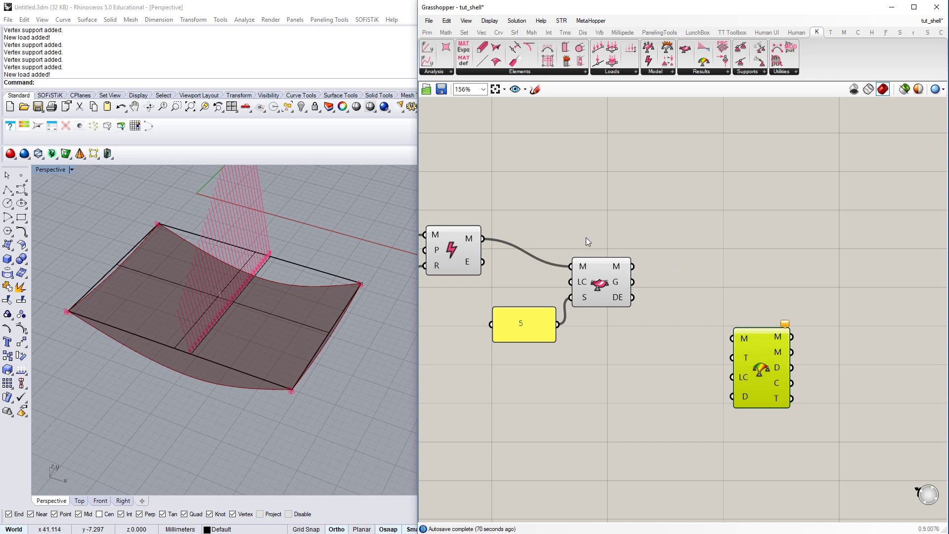
drag(633, 267, 741, 338)
Step: Add a Value List through canvas search and position it beside the colour plot
double_click(590, 410)
text(vlau)
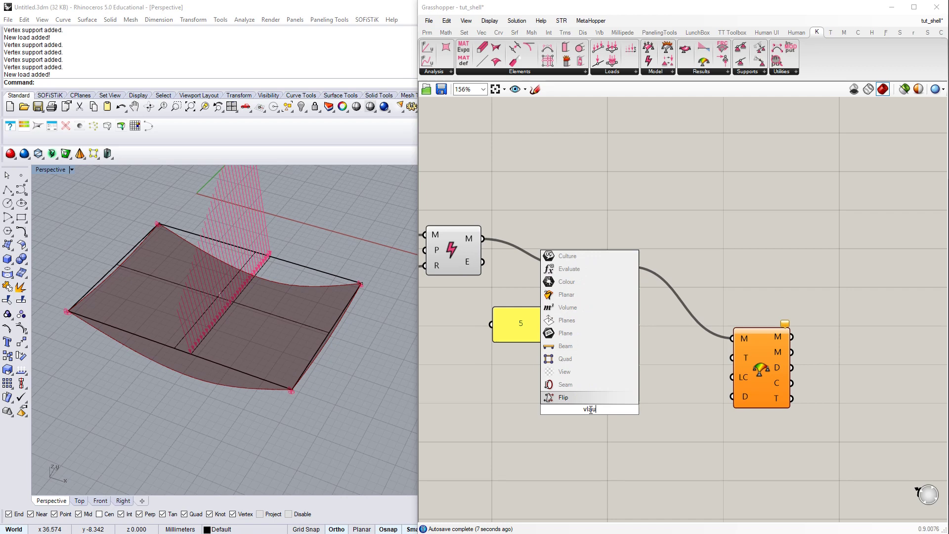
key(BackSpace)
key(BackSpace)
key(BackSpace)
text(lau)
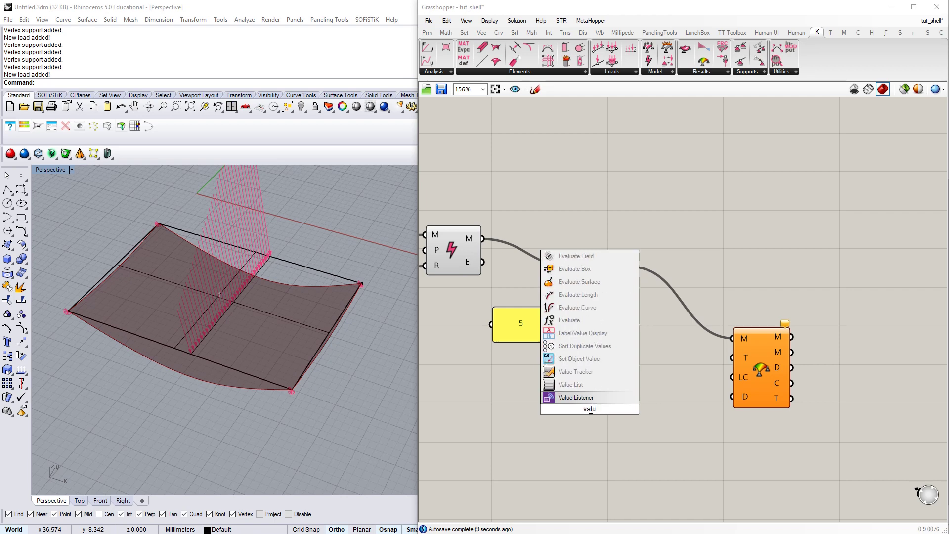
click(584, 395)
drag(584, 410, 732, 357)
click(656, 423)
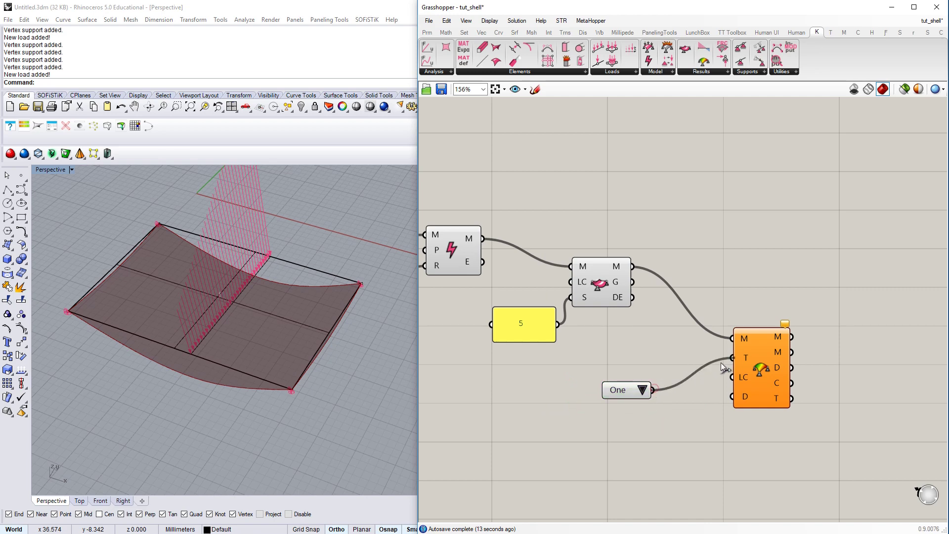
Step: Link the value list to the plot's T input and show Z Displacement on the shell
click(670, 374)
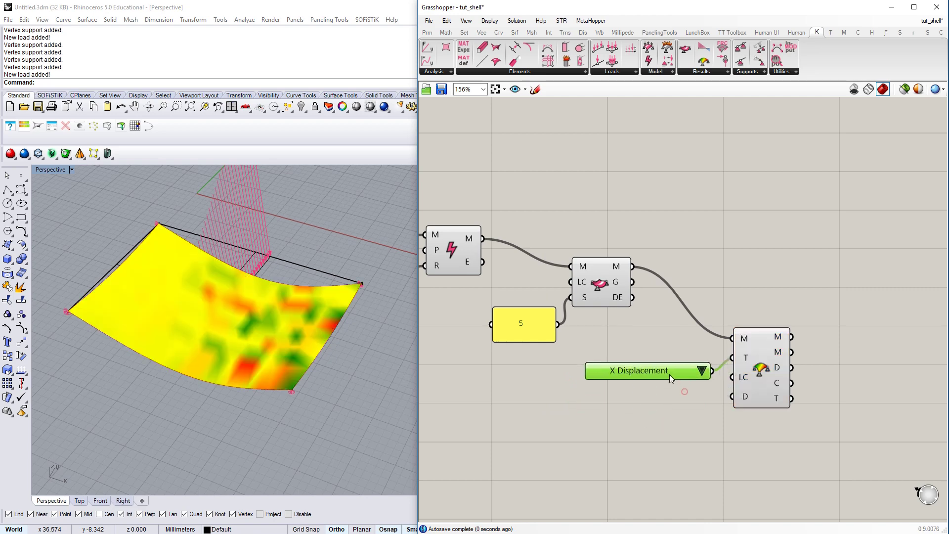
click(702, 371)
click(704, 399)
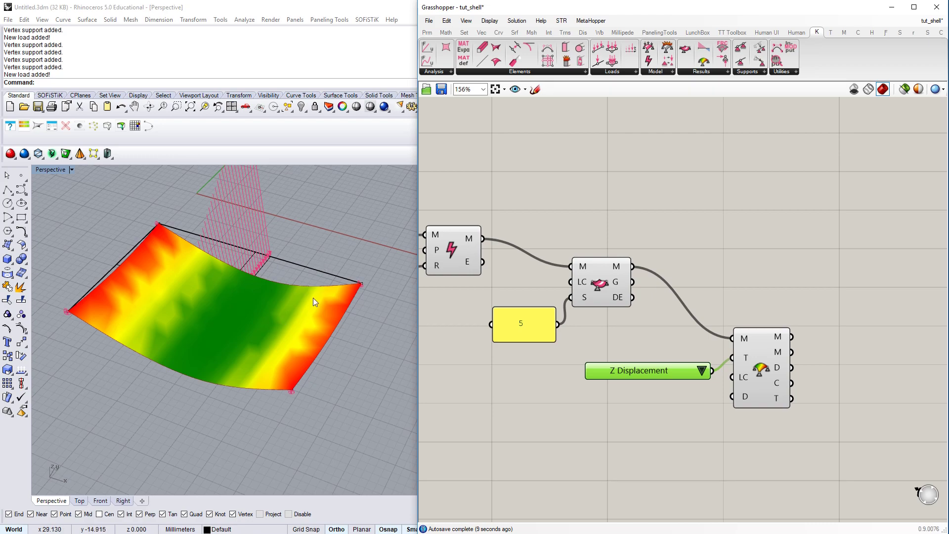
right_drag(313, 298, 243, 328)
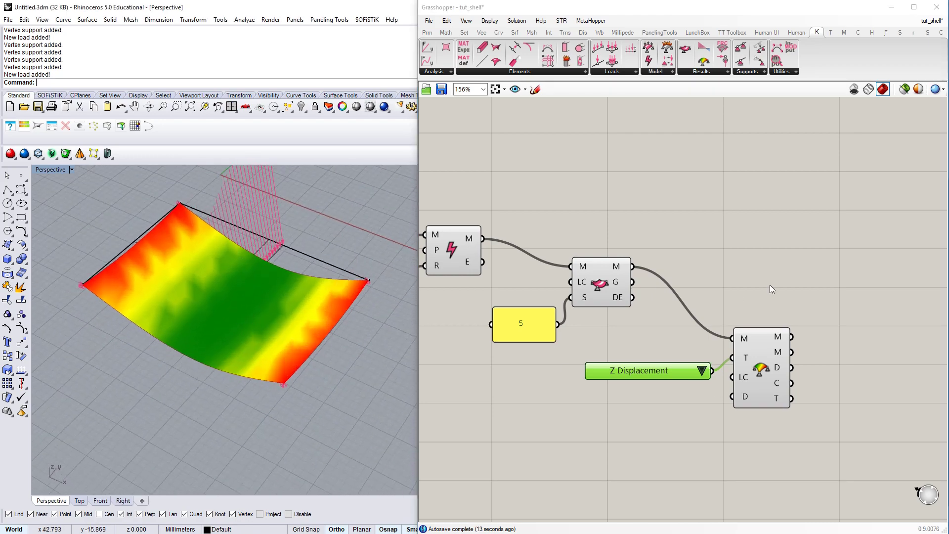
Step: Switch the plotted result type to von_Mises (Shell) stresses
click(702, 371)
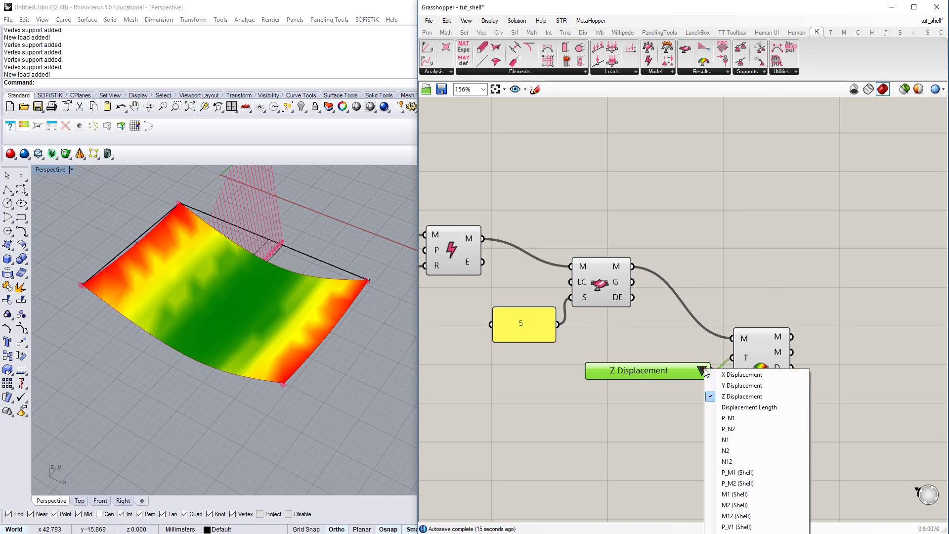
scroll(843, 364, down, 4)
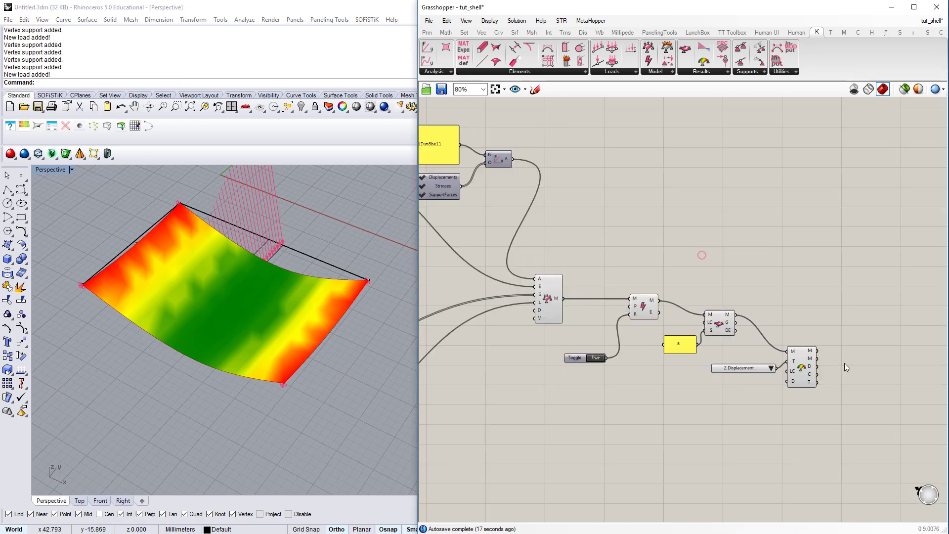
scroll(510, 223, up, 4)
scroll(762, 418, down, 4)
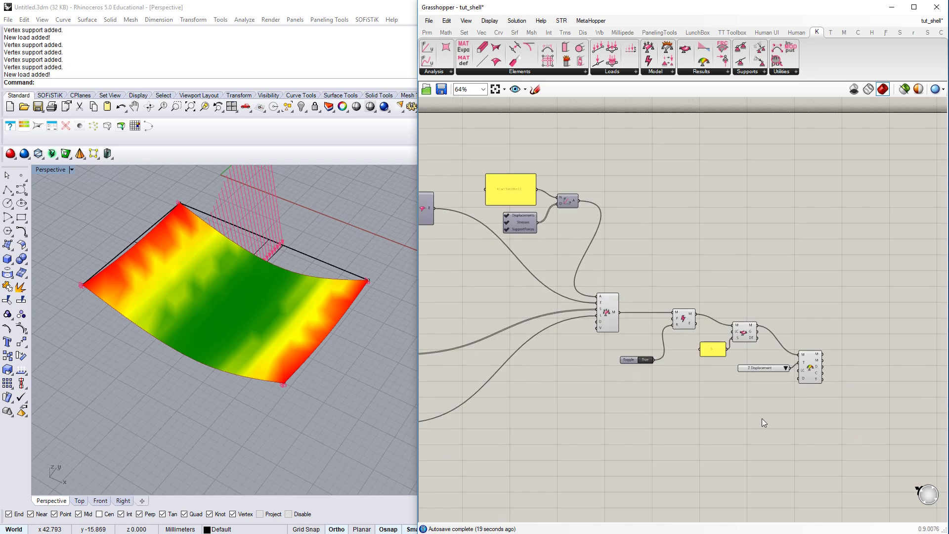
scroll(785, 376, up, 3)
click(794, 341)
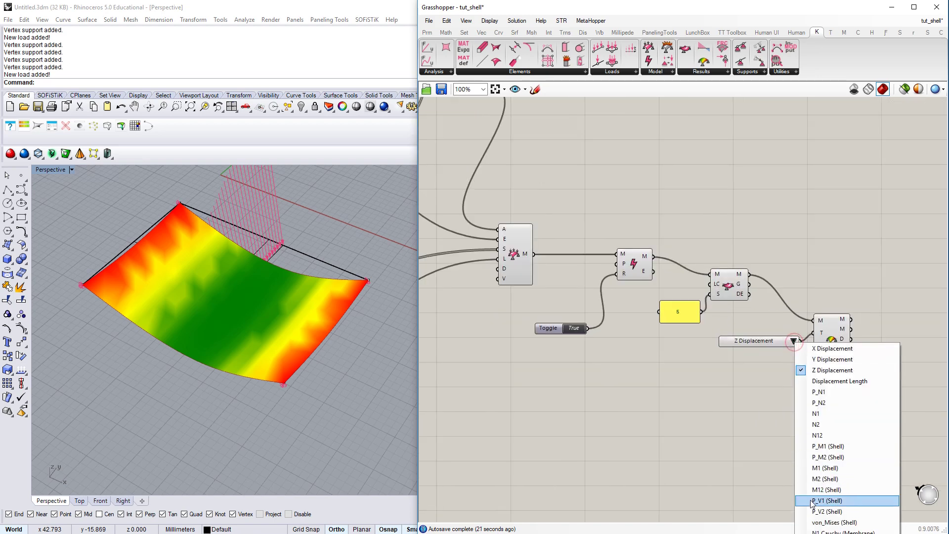
click(803, 521)
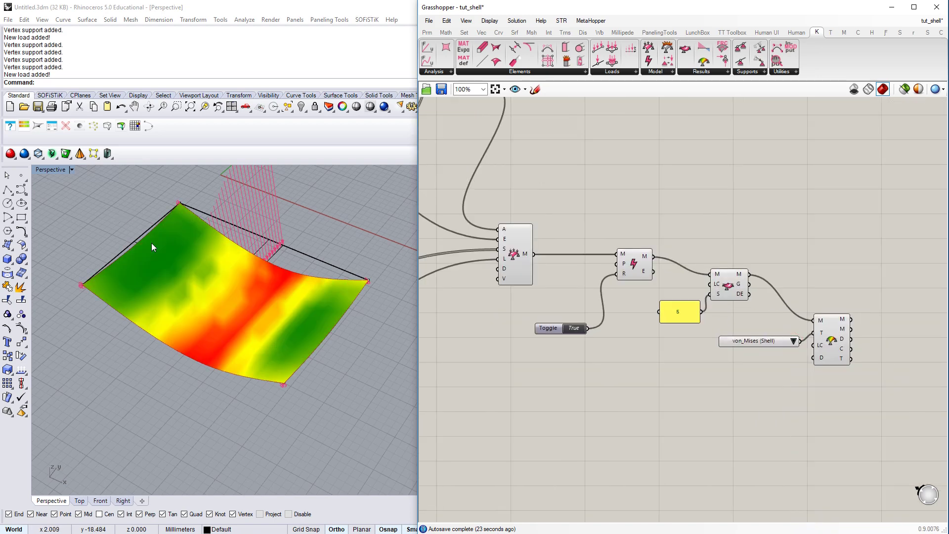
drag(764, 343, 763, 337)
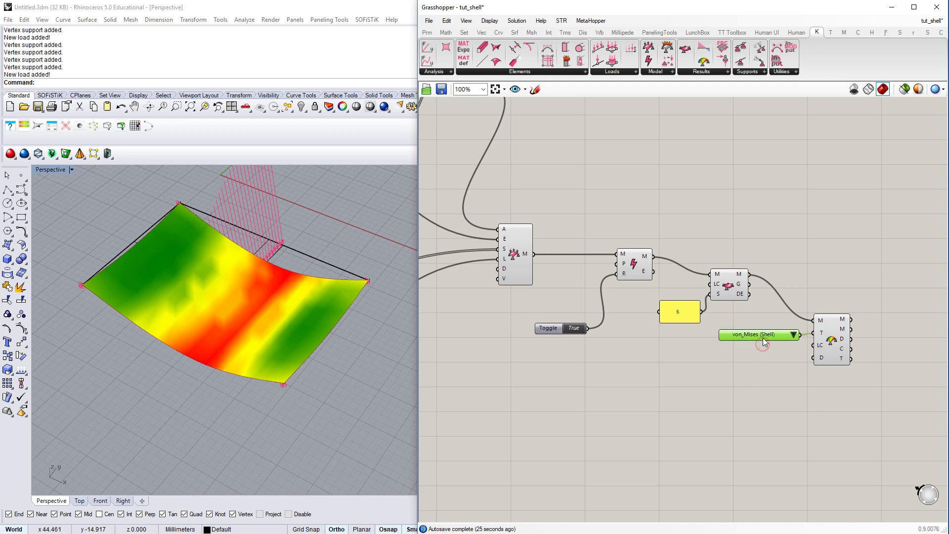
click(730, 369)
Step: Apply a blue-yellow-orange gradient style to the colour plot
right_drag(730, 369, 675, 362)
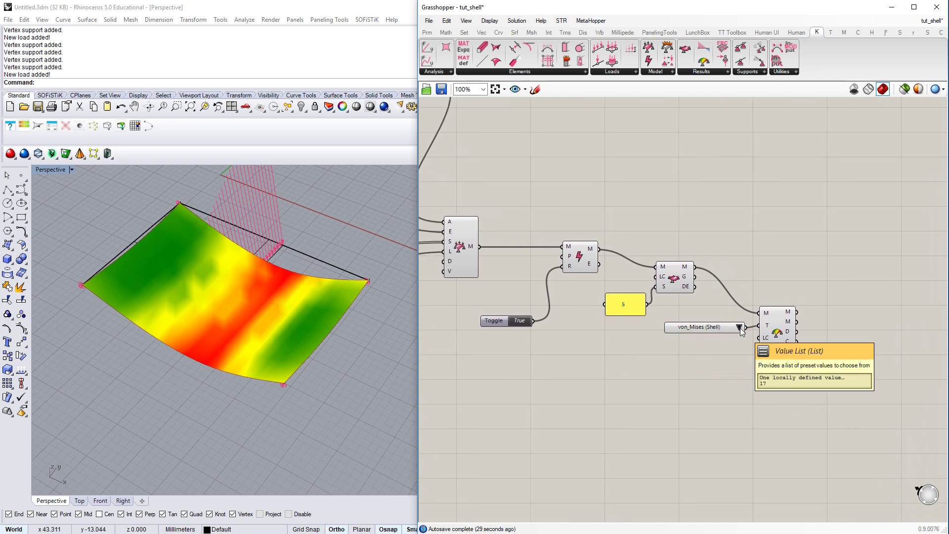
click(720, 367)
scroll(761, 343, up, 3)
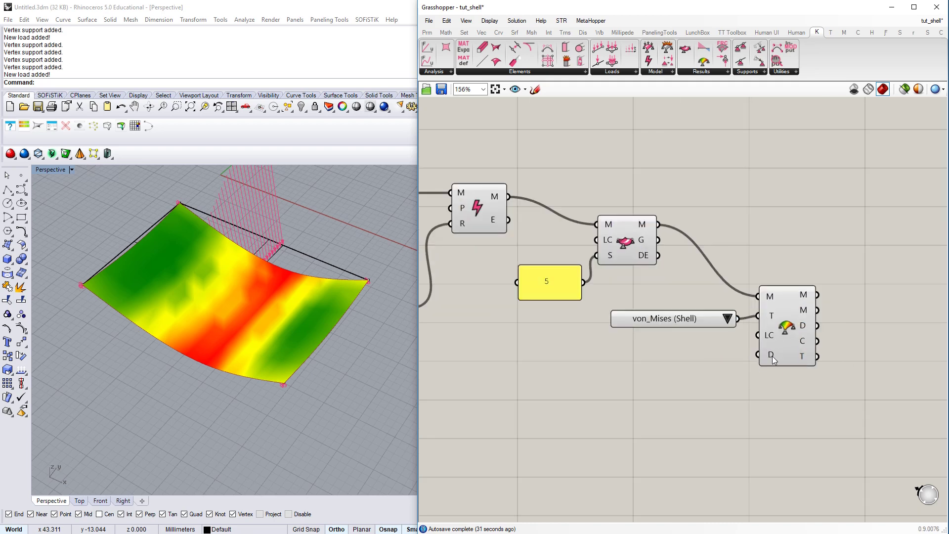
mouse_move(773, 359)
right_click(794, 333)
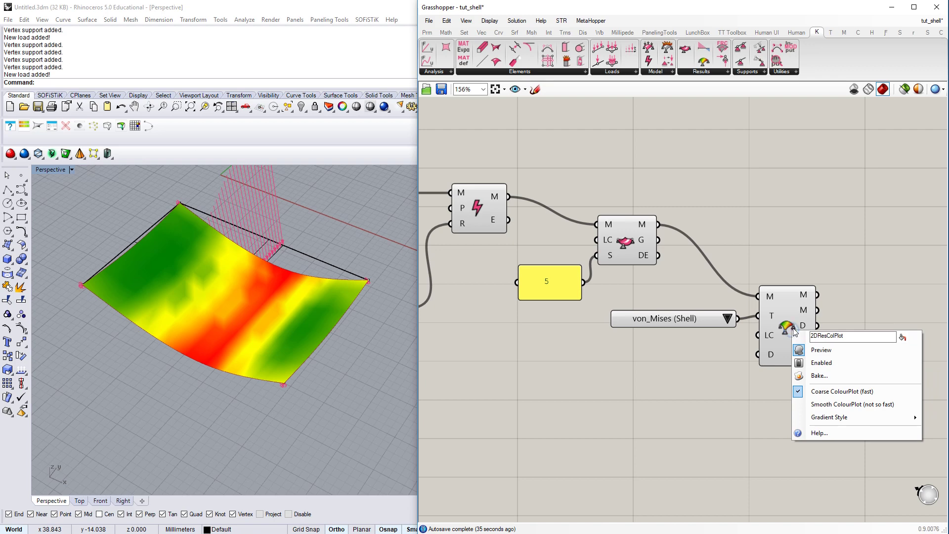
mouse_move(817, 417)
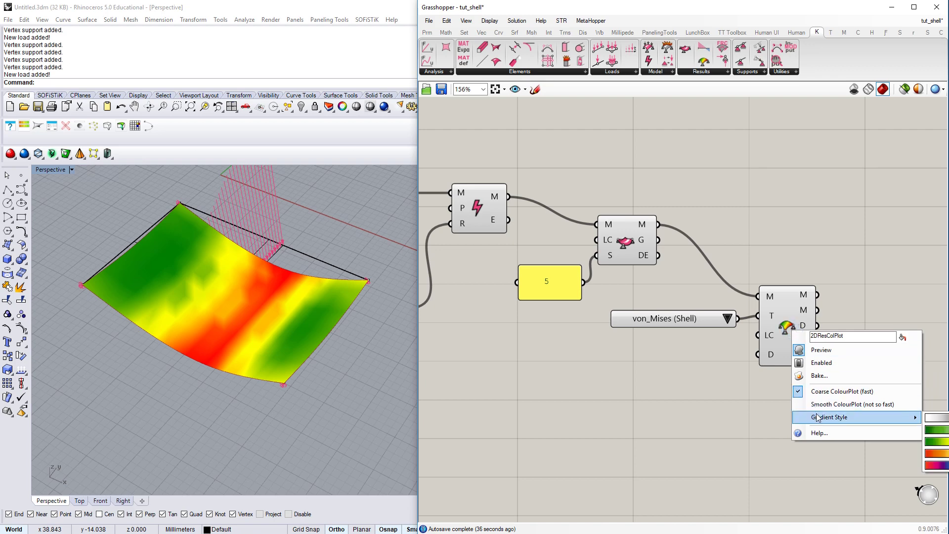
click(939, 452)
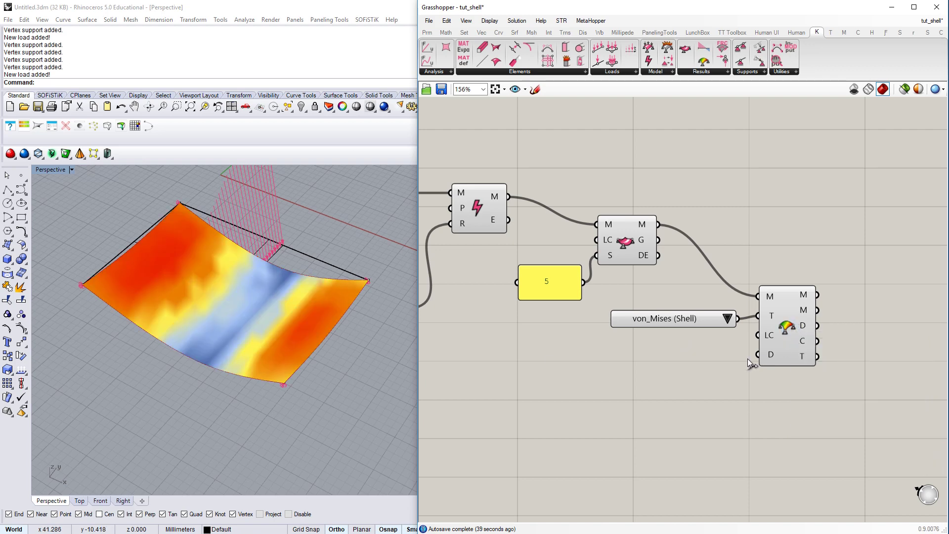
drag(686, 322, 685, 319)
click(680, 355)
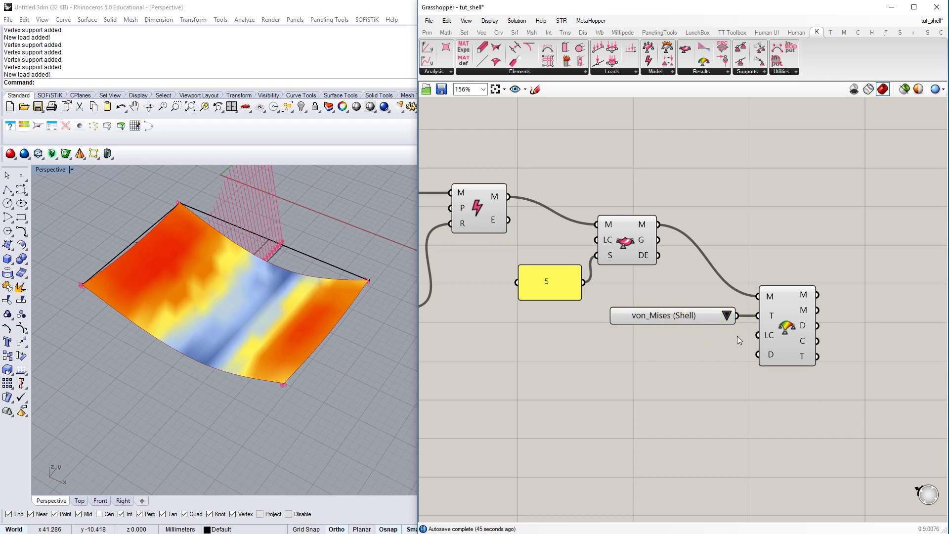
Step: Turn off the colour plot's preview so Rhino no longer shows stress colours
right_click(791, 328)
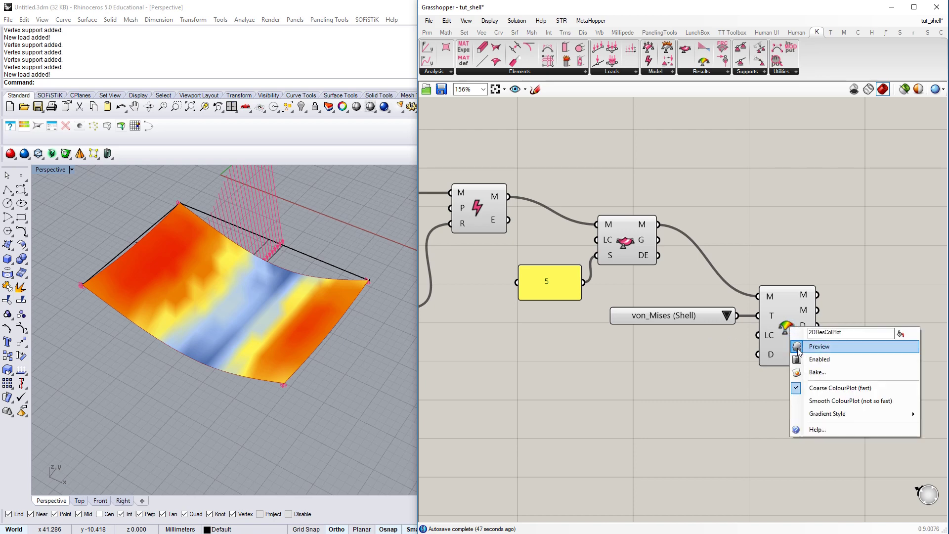
click(792, 300)
right_click(785, 327)
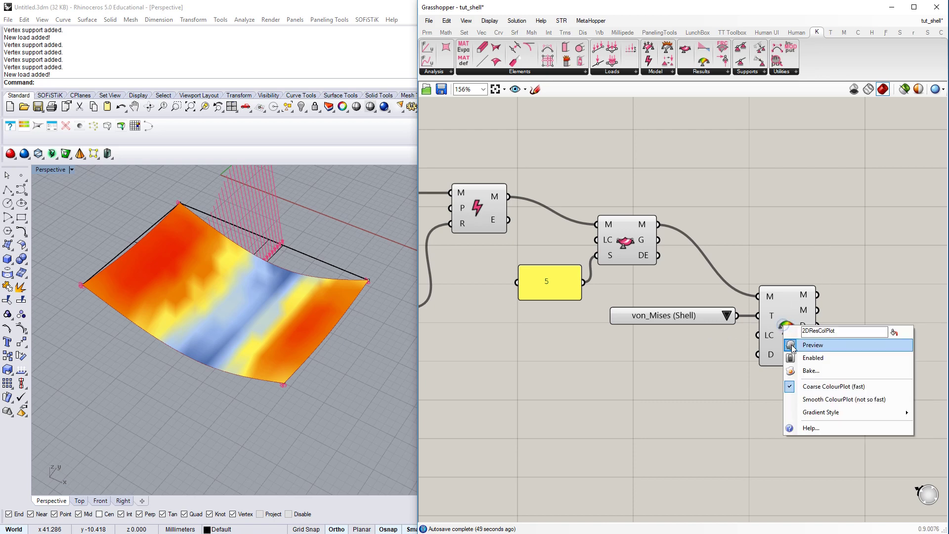
click(792, 346)
Step: Move the colour plot and its von_Mises value list up and to the right
click(688, 322)
shift+click(791, 334)
scroll(653, 384, down, 2)
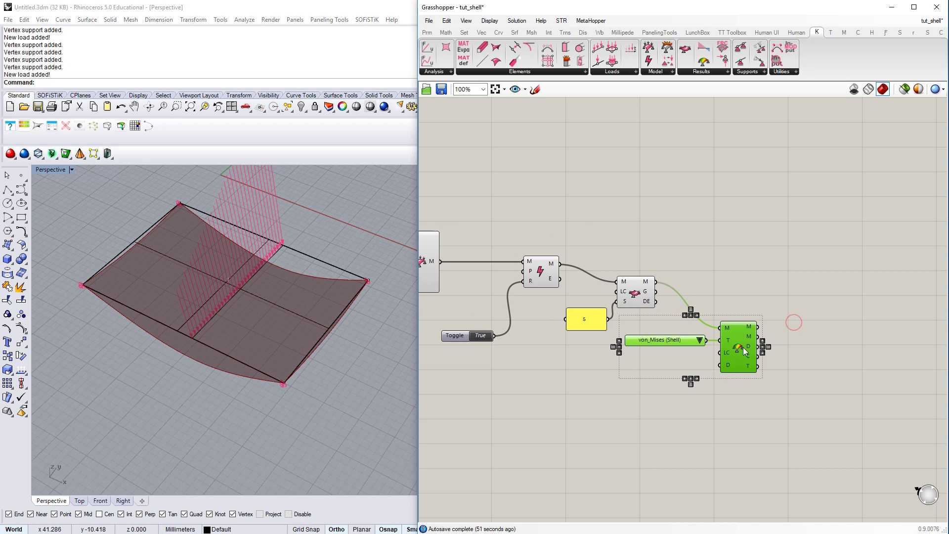
drag(745, 351, 814, 214)
click(735, 347)
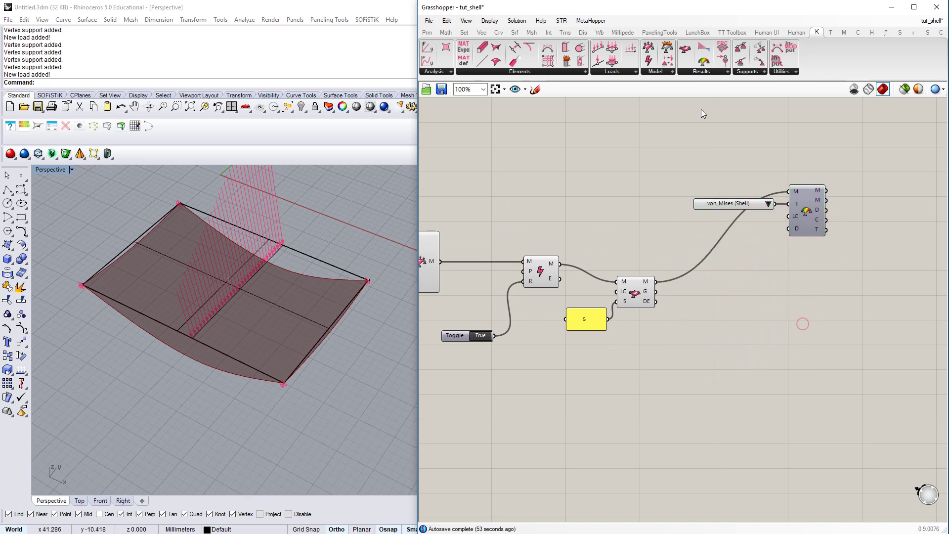
Step: Place a SupportForces component and feed the analysed model into its M input
click(716, 72)
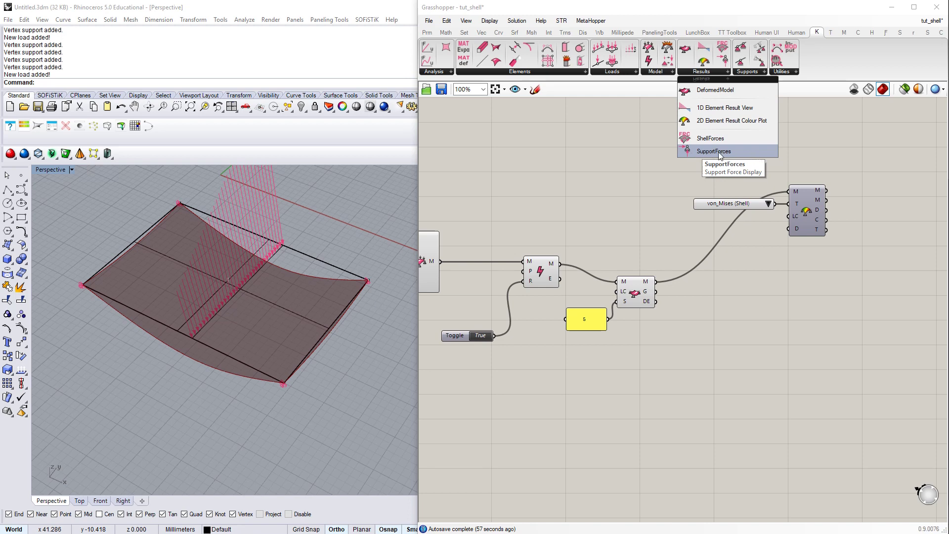
drag(728, 155, 811, 339)
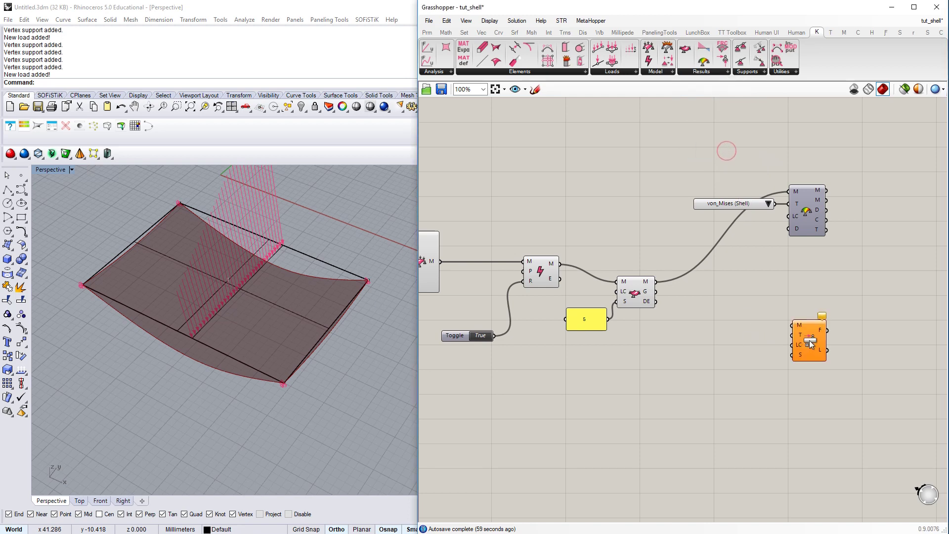
click(740, 340)
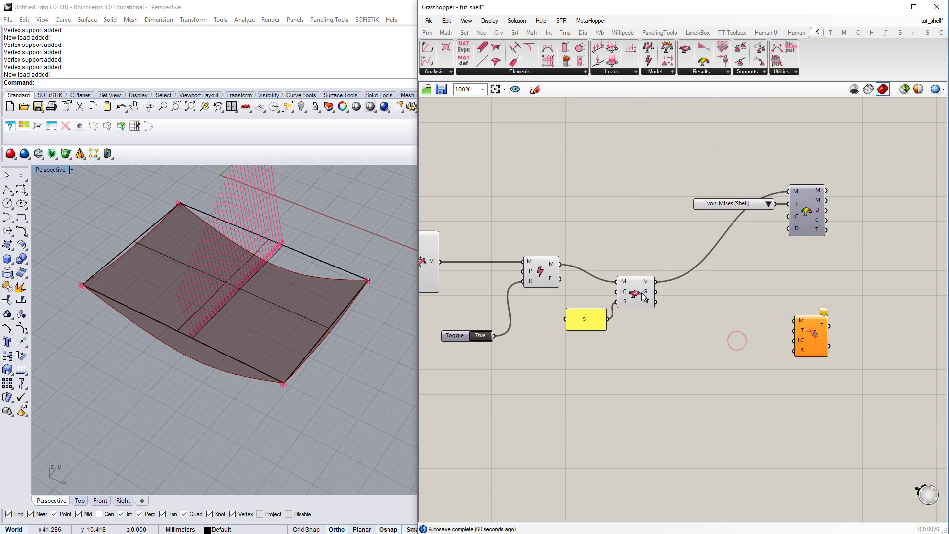
drag(635, 280, 635, 292)
mouse_move(553, 267)
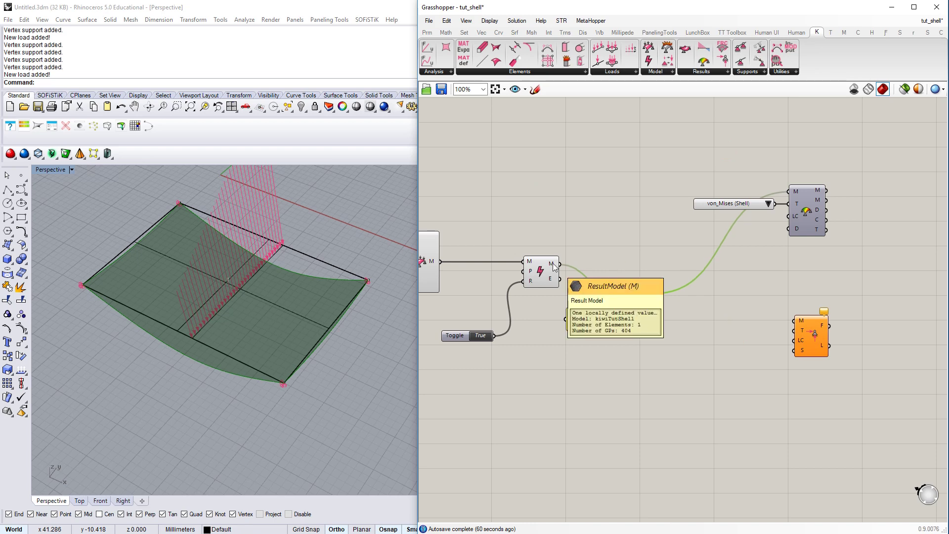
drag(560, 264, 795, 320)
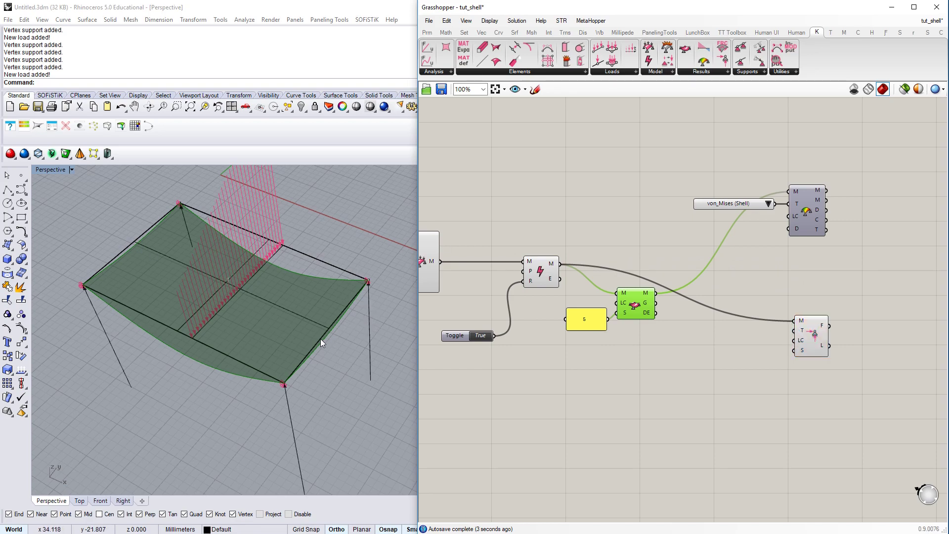
Step: Orbit the Rhino view to inspect the corner support reaction lines
right_drag(320, 339, 296, 260)
right_drag(773, 422, 666, 373)
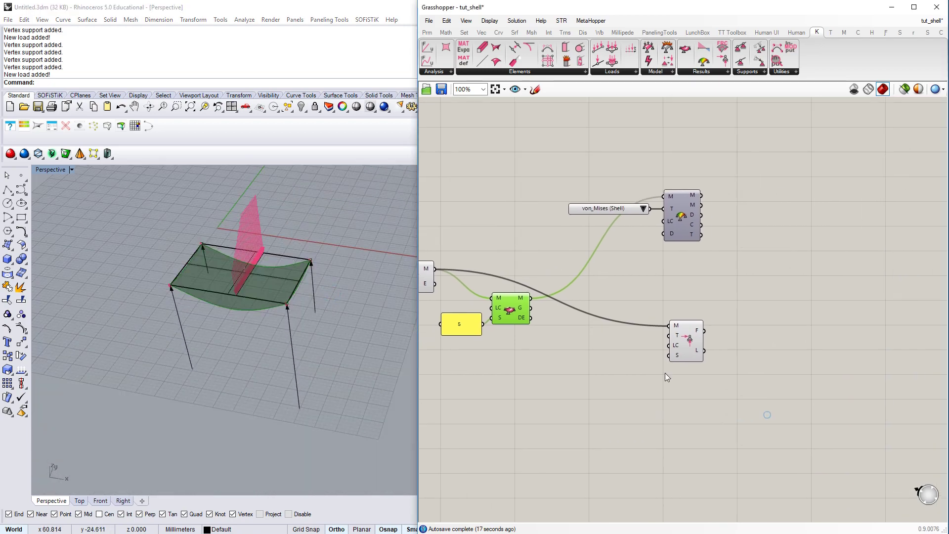
scroll(700, 341, up, 3)
mouse_move(699, 346)
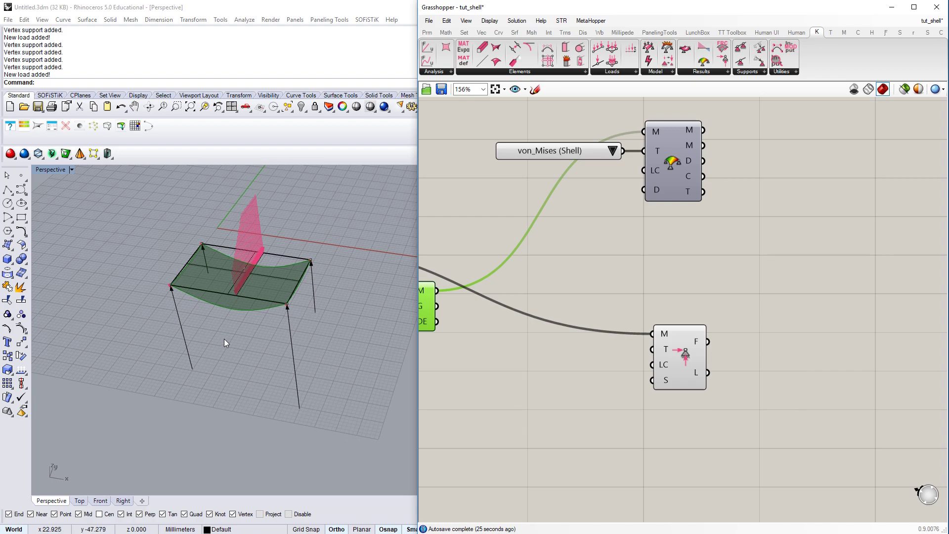
right_drag(255, 271, 218, 292)
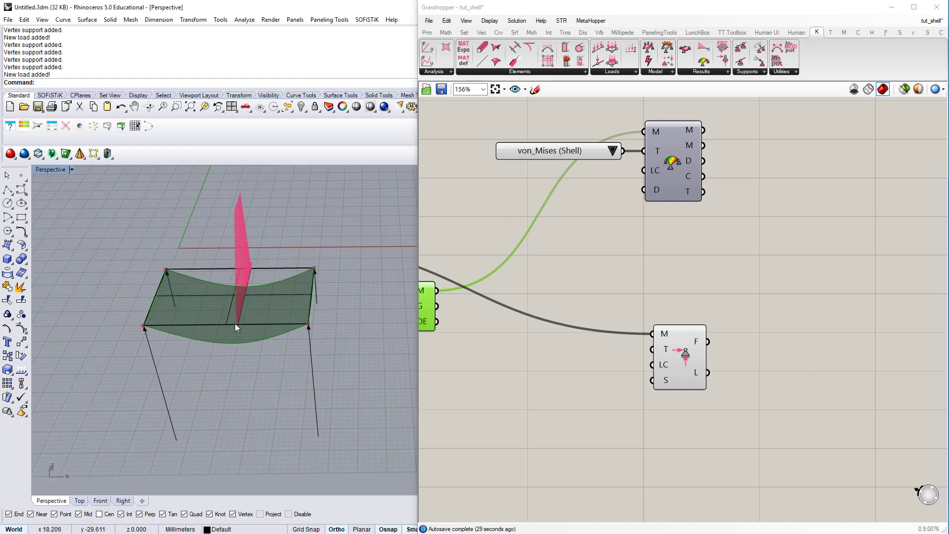
right_drag(239, 375, 210, 371)
Step: Turn off SupportForces preview and park the component above the von_Mises plot
click(620, 377)
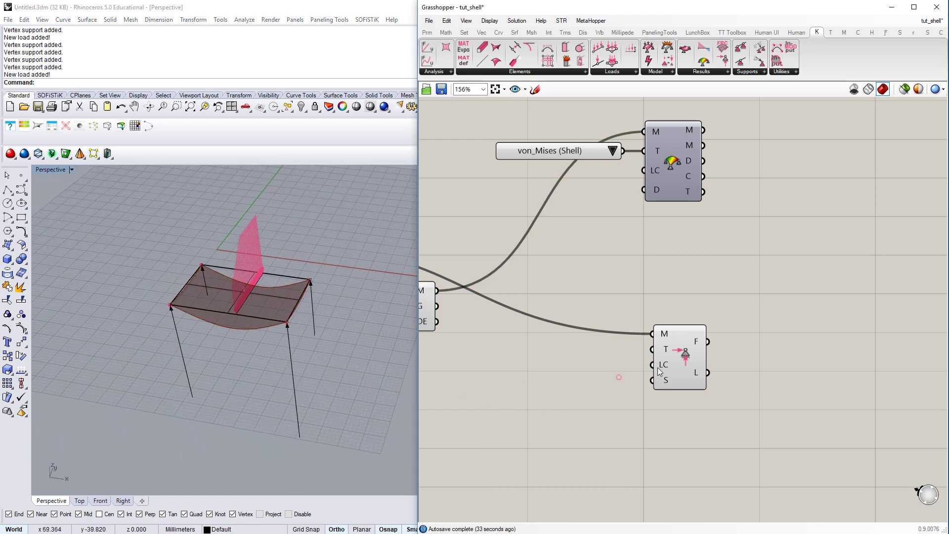
click(681, 353)
right_click(682, 355)
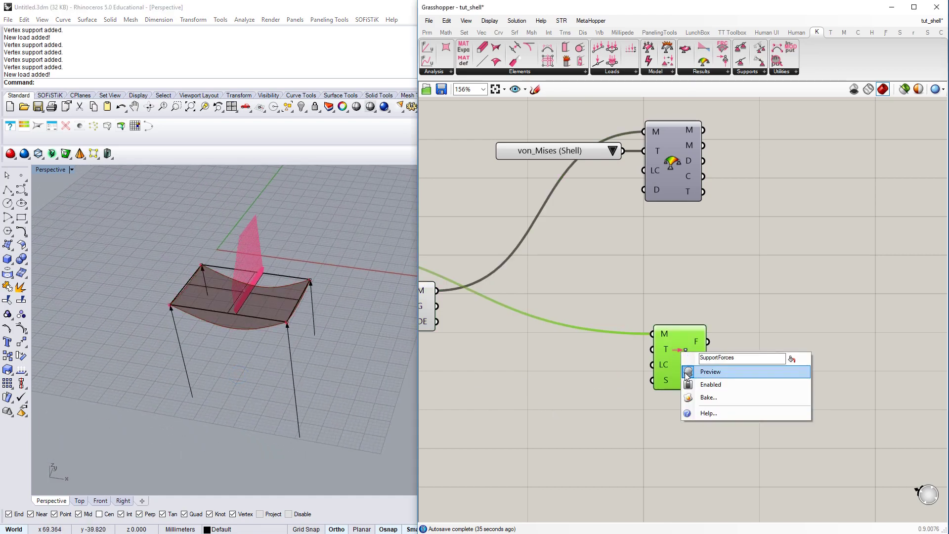
click(702, 371)
scroll(669, 412, down, 2)
drag(671, 389, 670, 203)
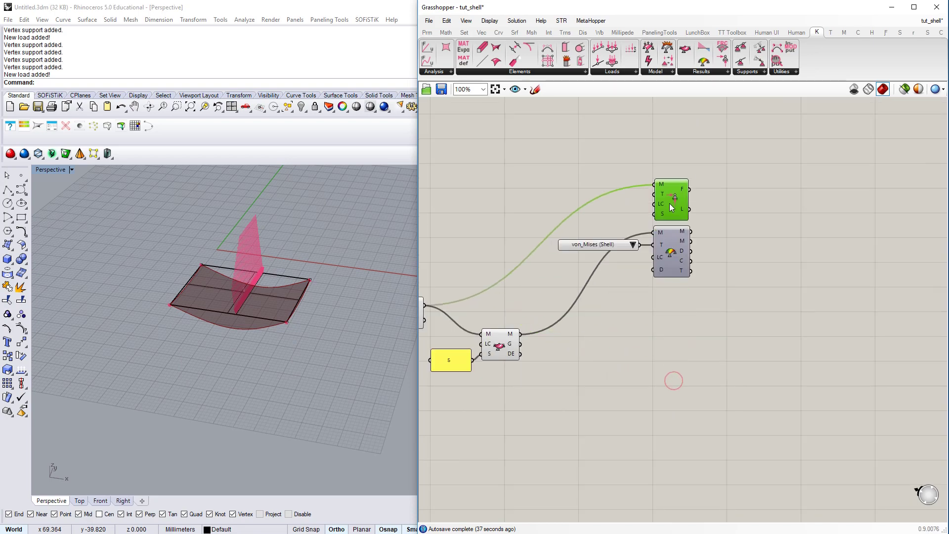
scroll(669, 203, down, 1)
right_drag(670, 203, 588, 228)
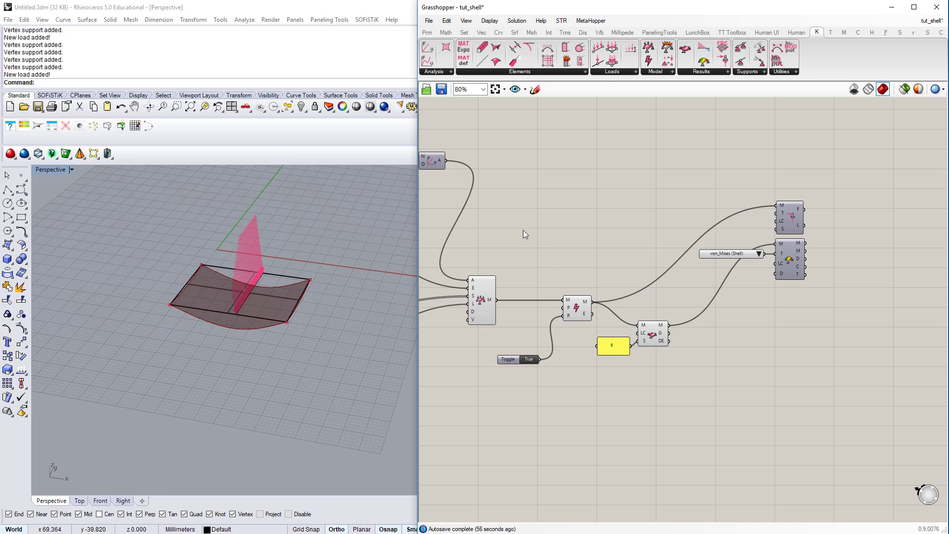
Step: Select a shell corner control point and drag it down and left with the gumball
right_drag(515, 238, 627, 233)
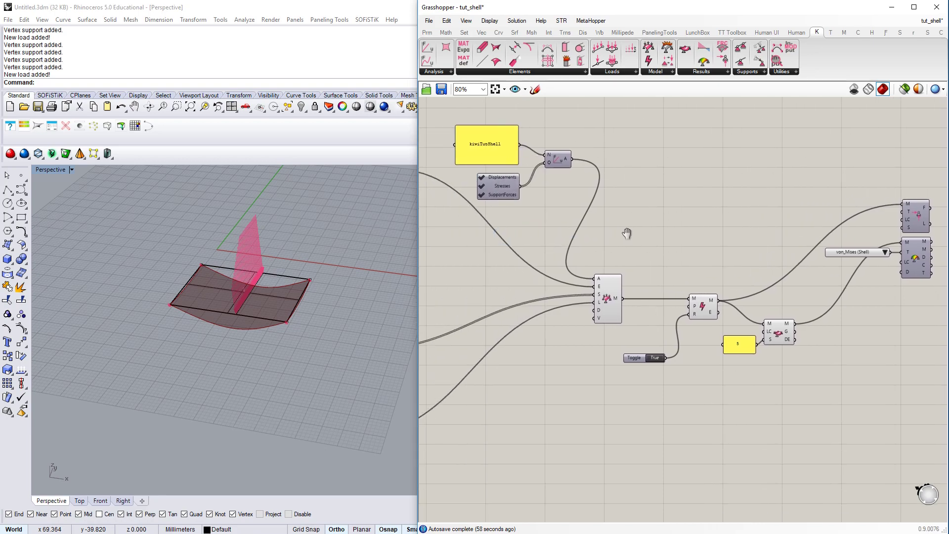
scroll(663, 239, down, 1)
right_drag(552, 243, 705, 218)
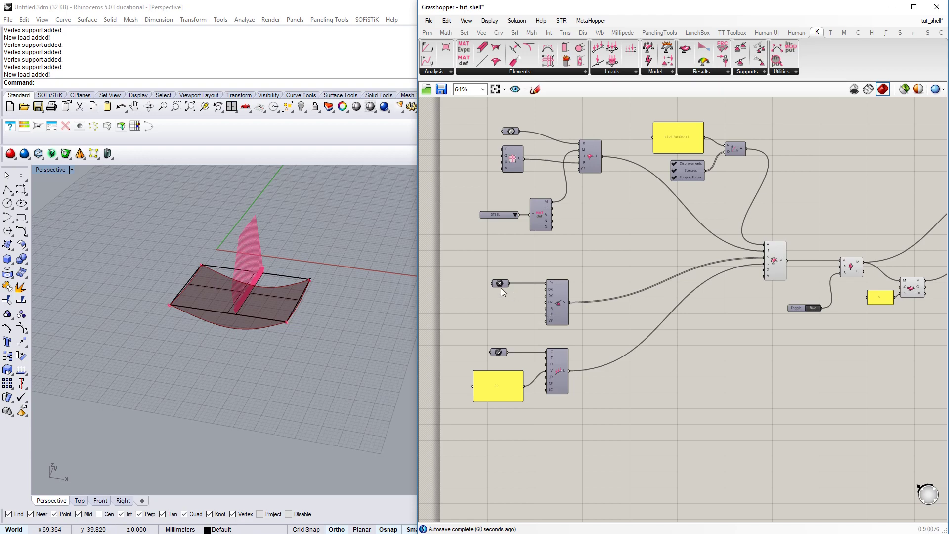
scroll(489, 284, up, 2)
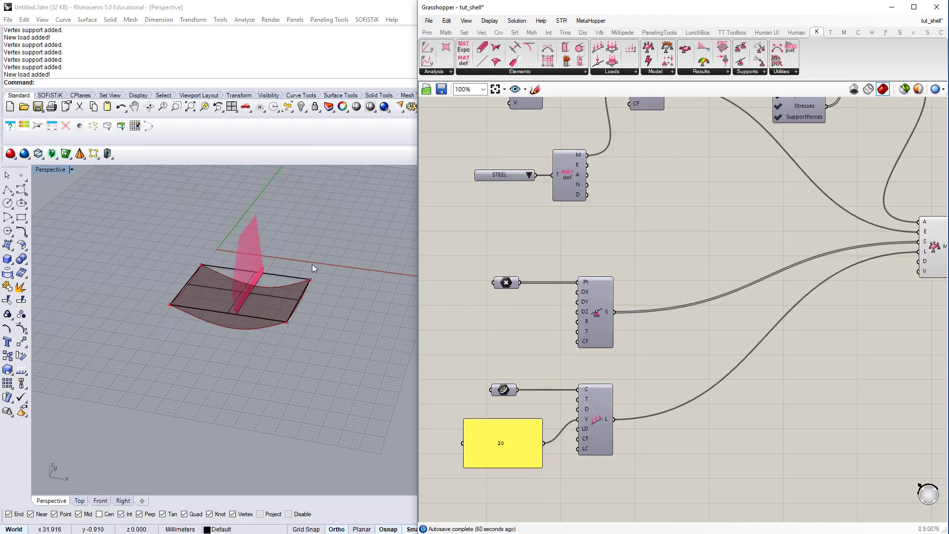
scroll(310, 259, up, 4)
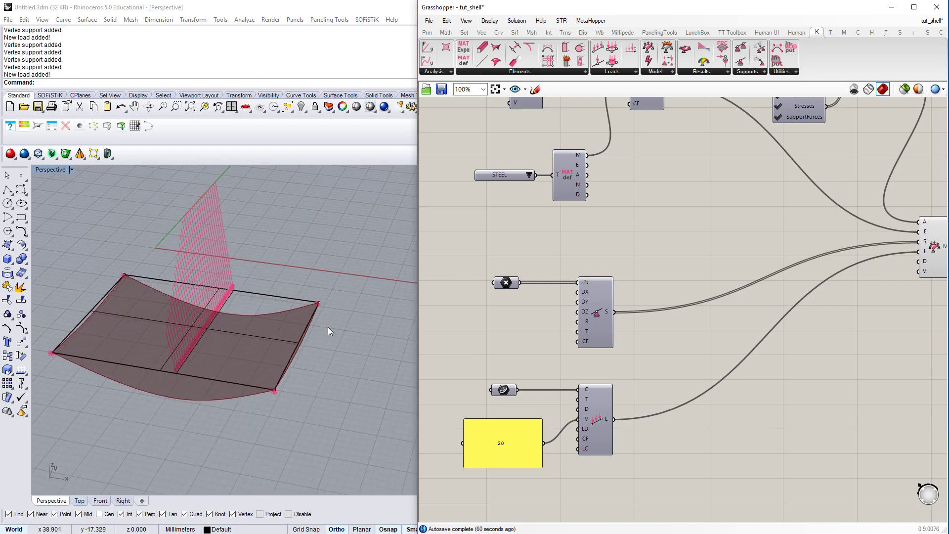
drag(314, 280, 351, 319)
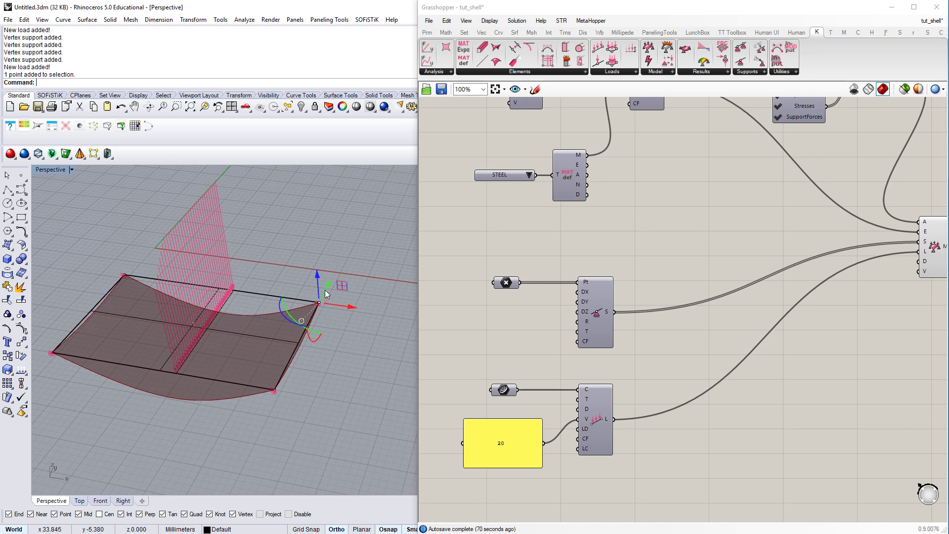
drag(326, 294, 324, 408)
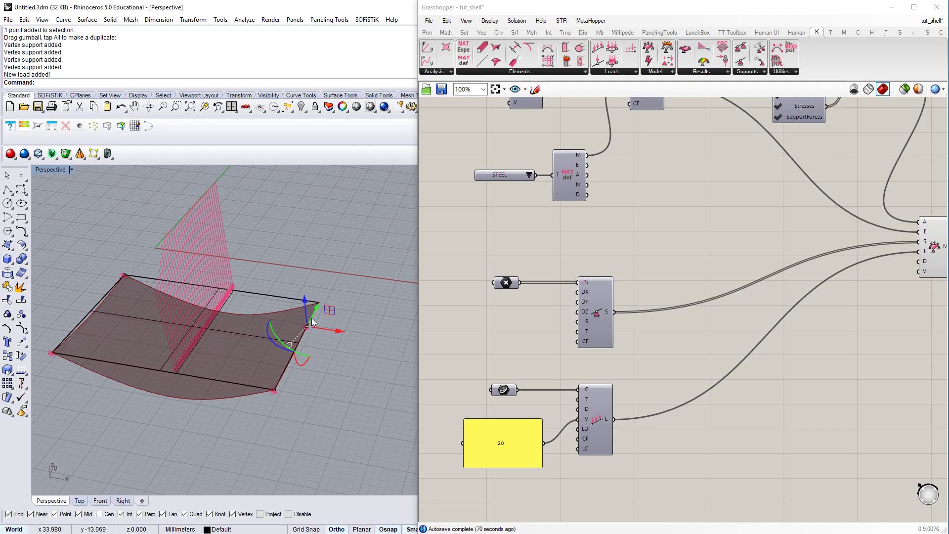
scroll(337, 331, up, 1)
drag(338, 331, 305, 336)
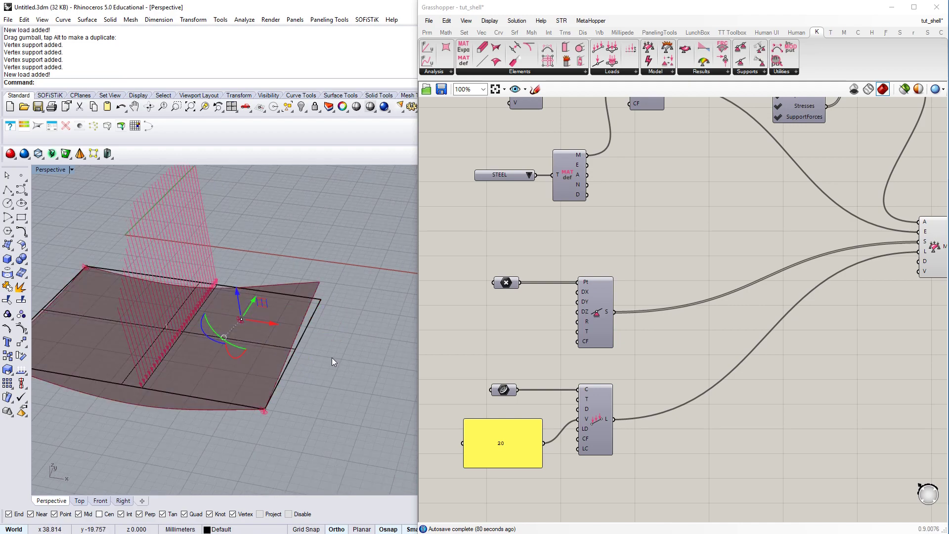
mouse_move(332, 358)
right_down()
mouse_move(244, 320)
mouse_move(242, 336)
mouse_move(149, 380)
right_up()
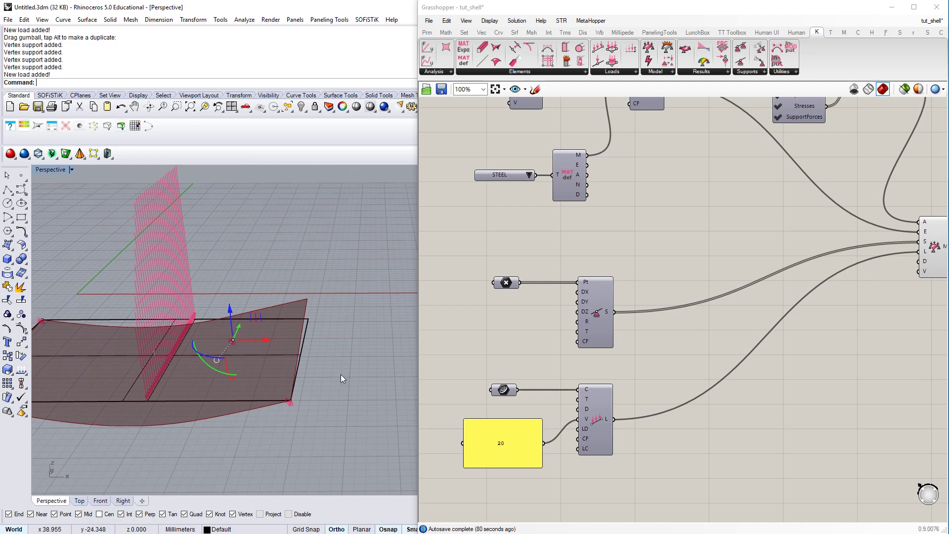
right_drag(340, 375, 284, 321)
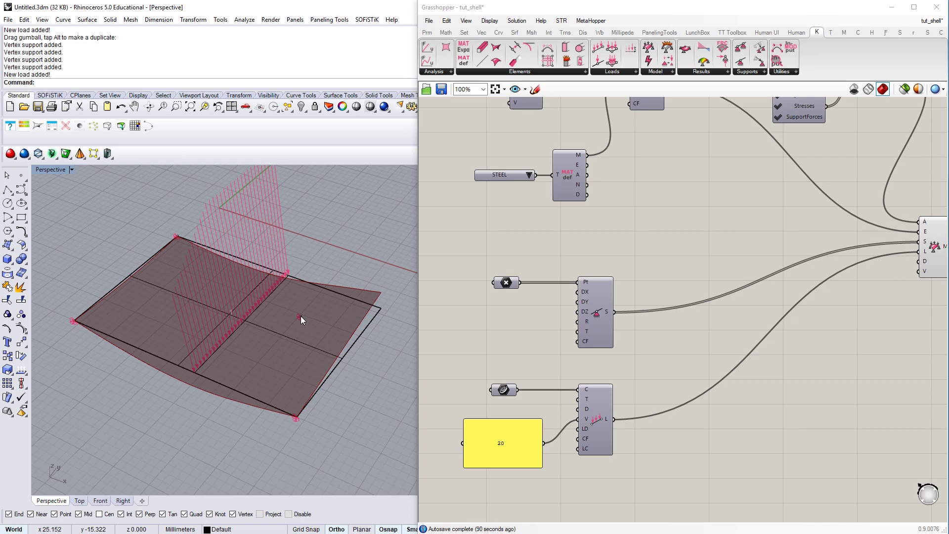
Step: Select another control point and pull it outward, stretching the surface past the outline
click(300, 316)
scroll(304, 325, up, 3)
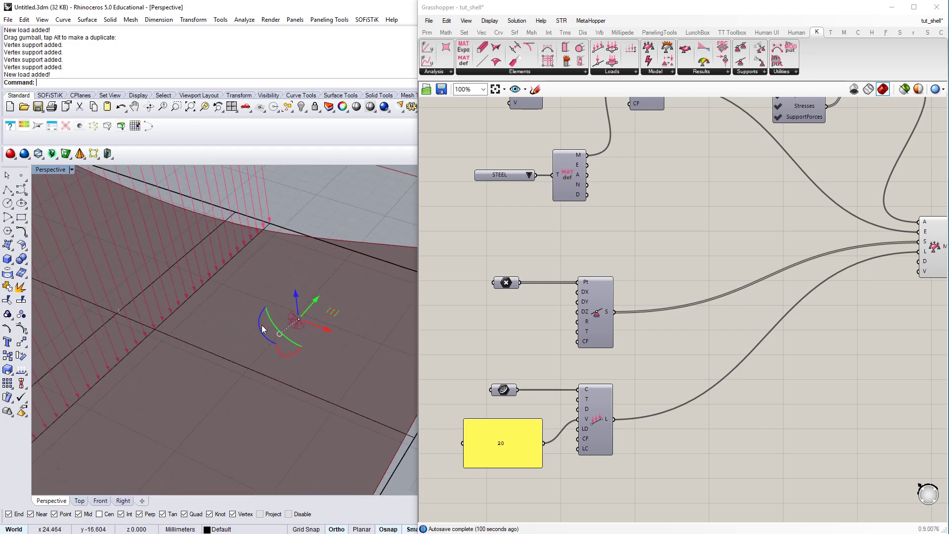
scroll(242, 304, down, 3)
right_drag(243, 305, 299, 317)
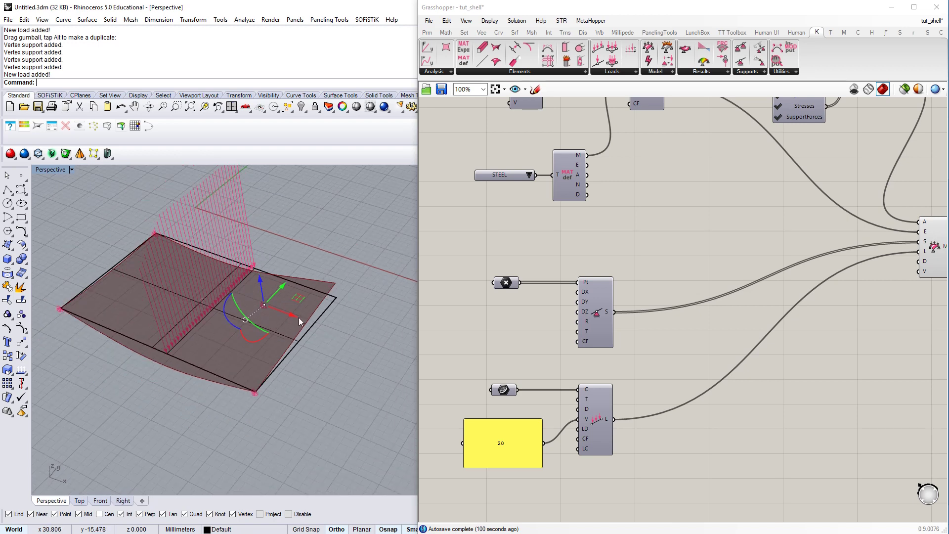
drag(317, 325, 374, 353)
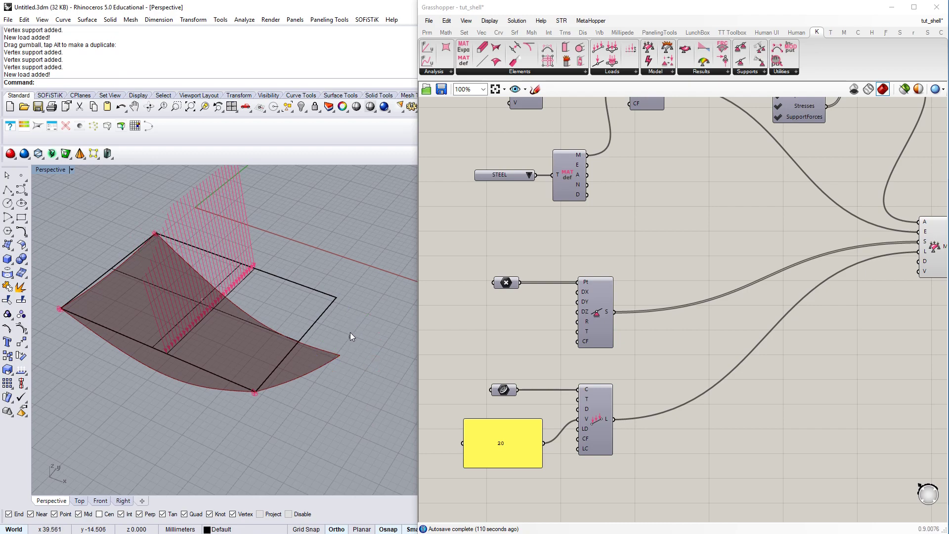
right_drag(278, 409, 317, 340)
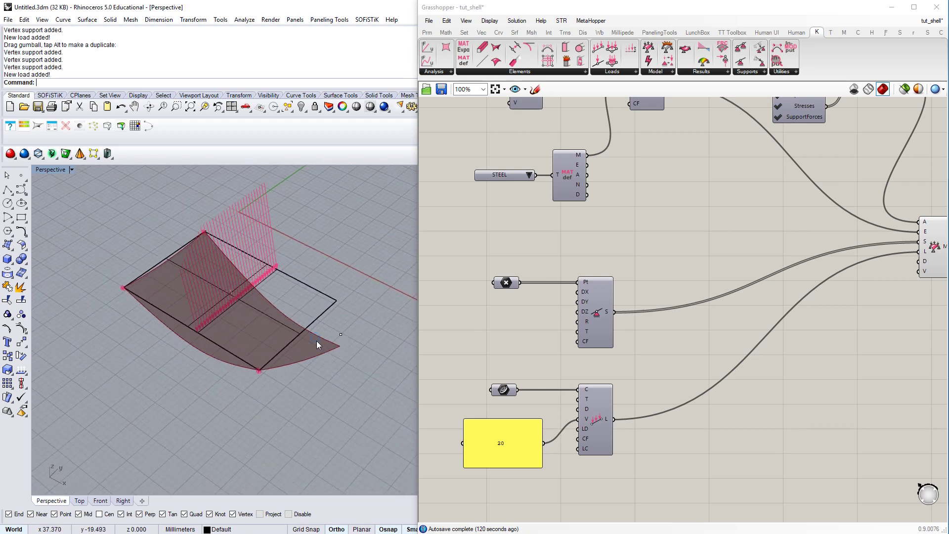
Step: Raise the selected shell corner point upward using the Move command
click(340, 335)
text(move)
key(Return)
click(341, 335)
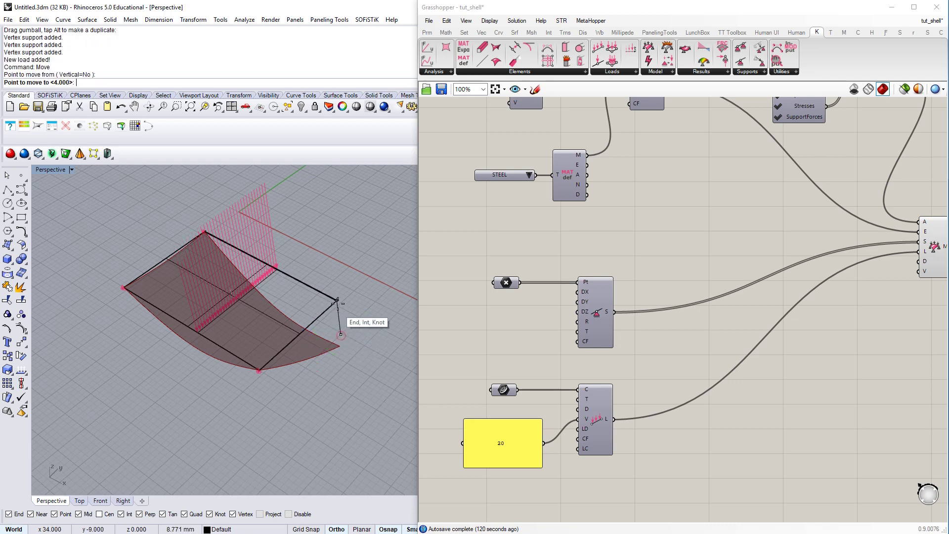
click(342, 305)
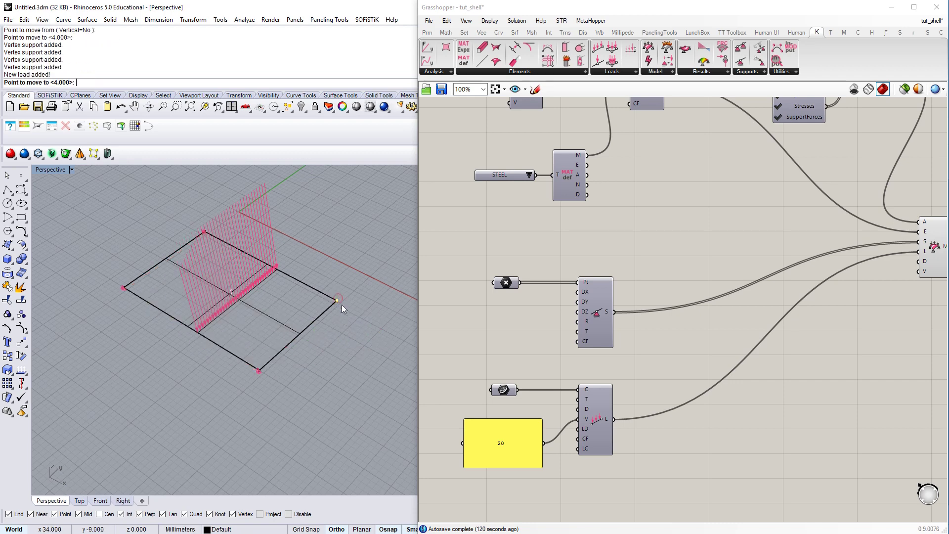
click(361, 338)
scroll(256, 331, up, 5)
scroll(281, 328, down, 1)
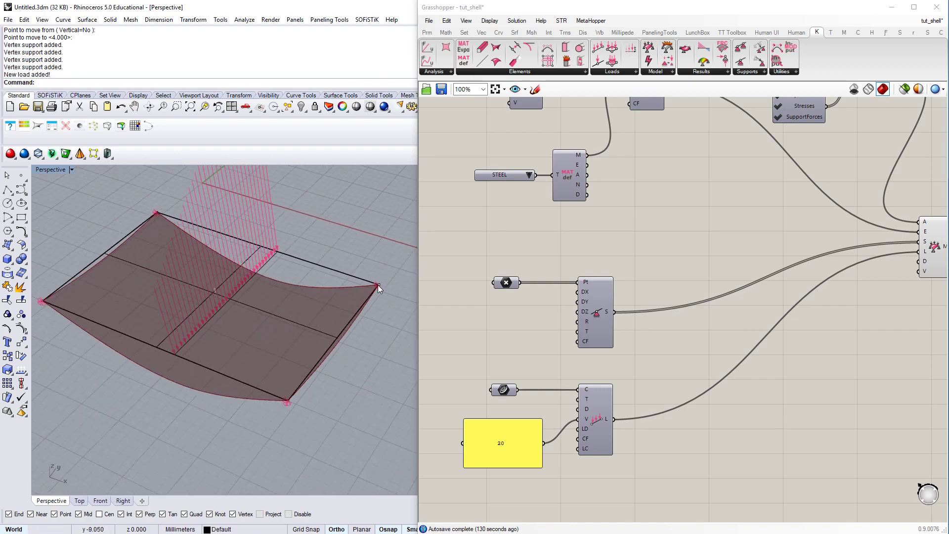
scroll(381, 286, up, 3)
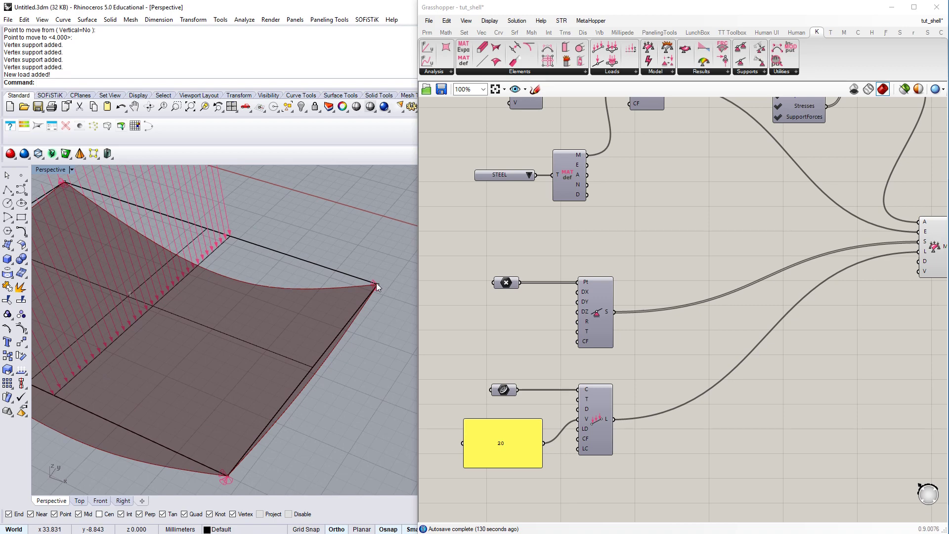
scroll(376, 286, down, 3)
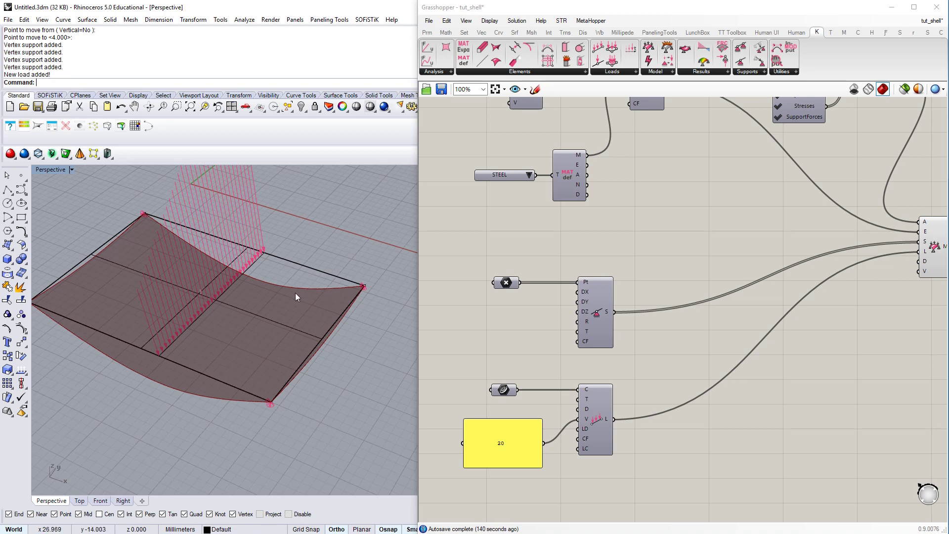
scroll(295, 292, down, 2)
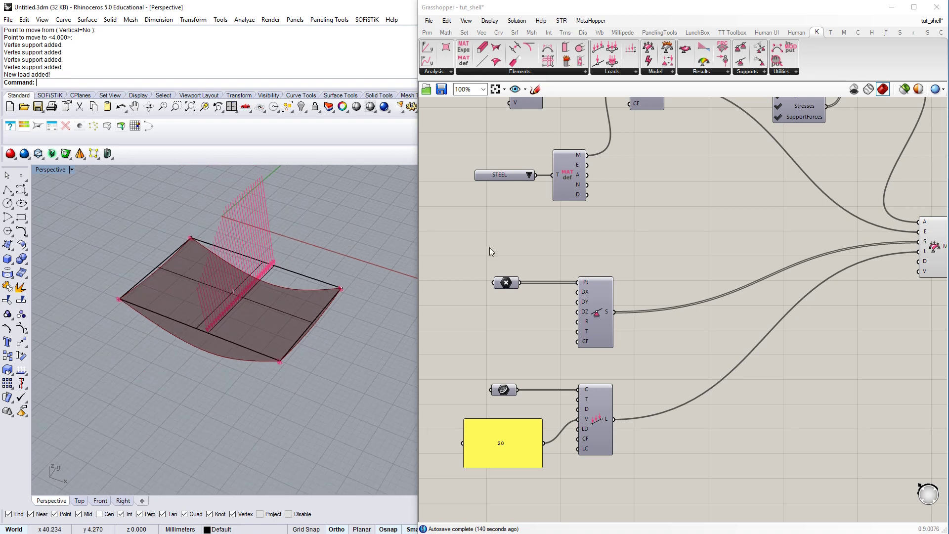
Step: Create a flat four-corner patch with SrfPt, starting from the shell's front edge
right_drag(489, 247, 496, 323)
scroll(571, 289, down, 2)
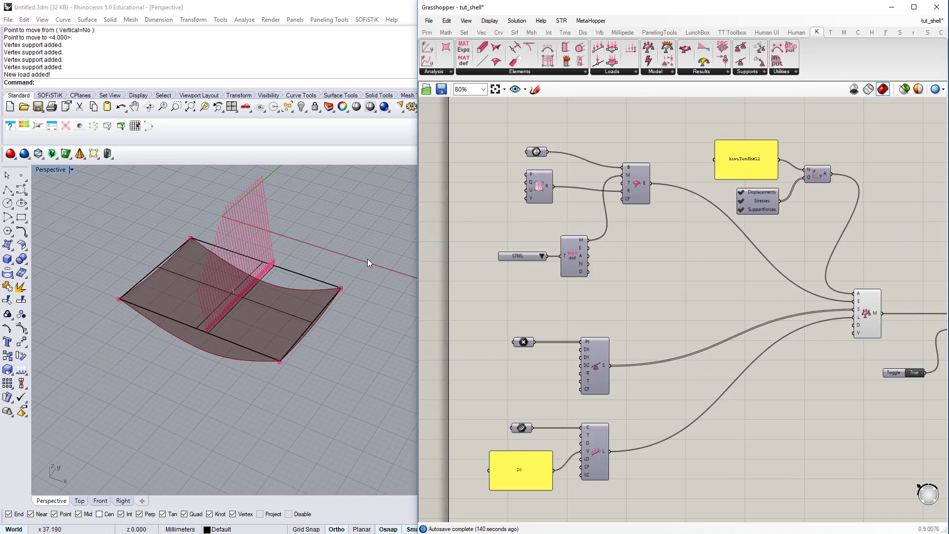
right_drag(152, 389, 257, 335)
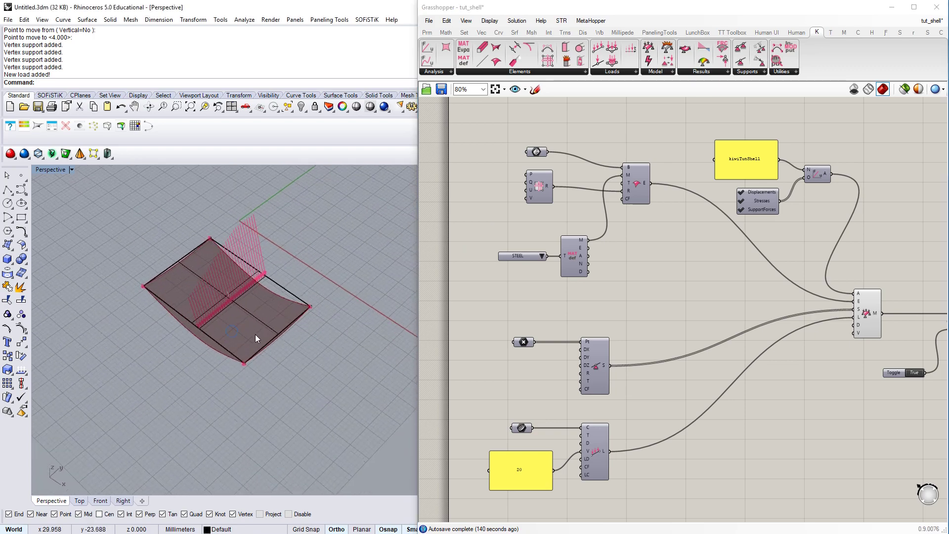
click(9, 245)
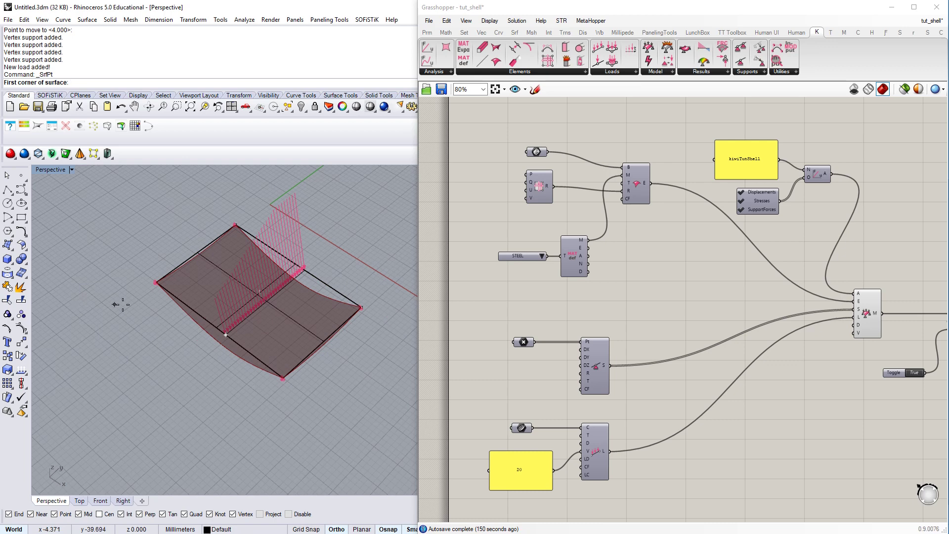
click(185, 304)
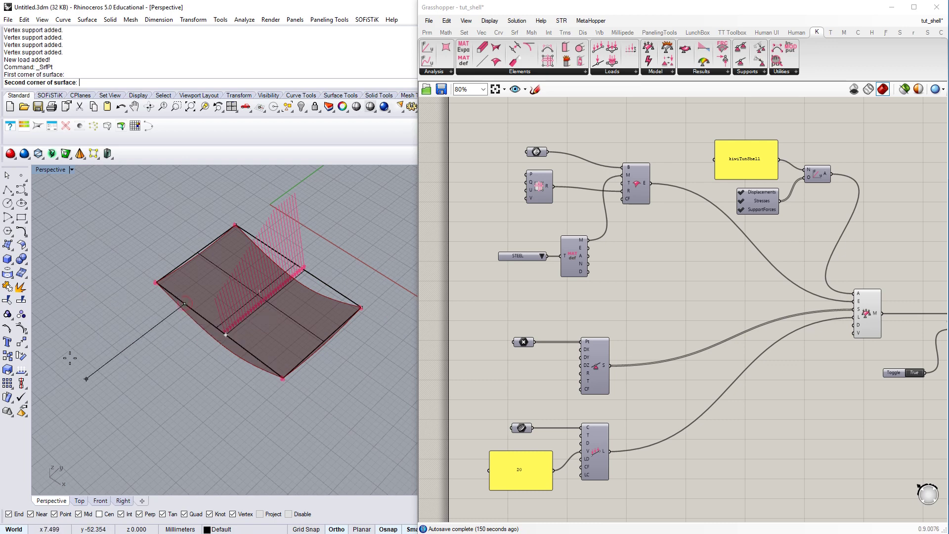
click(58, 401)
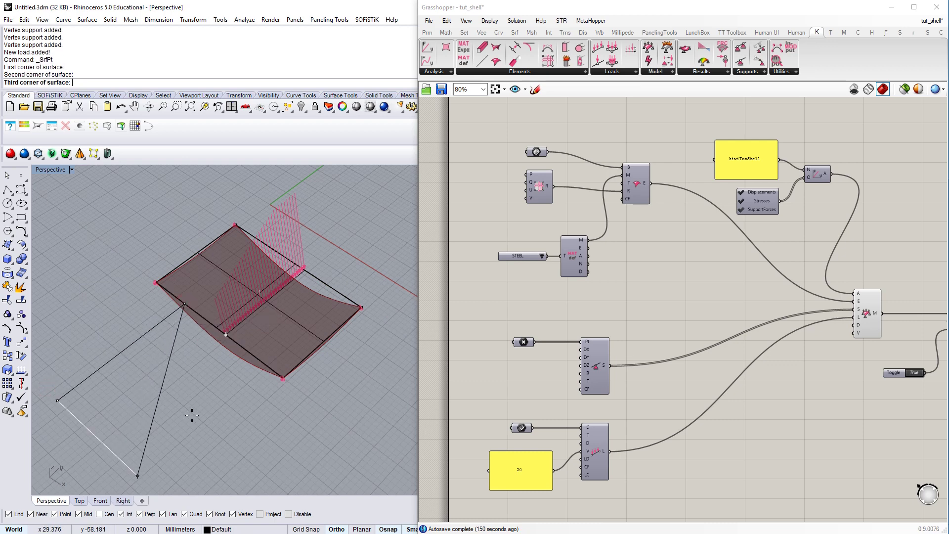
click(163, 406)
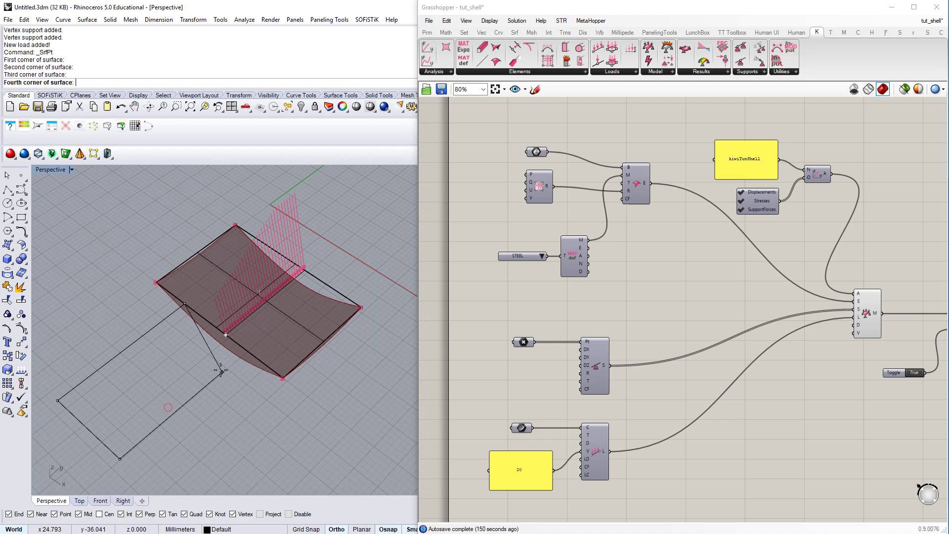
click(245, 351)
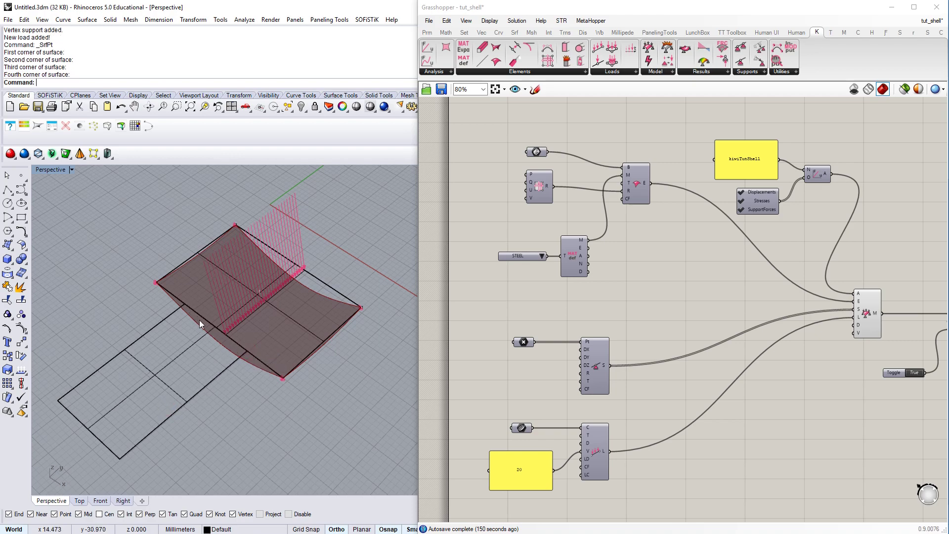
scroll(192, 313, up, 3)
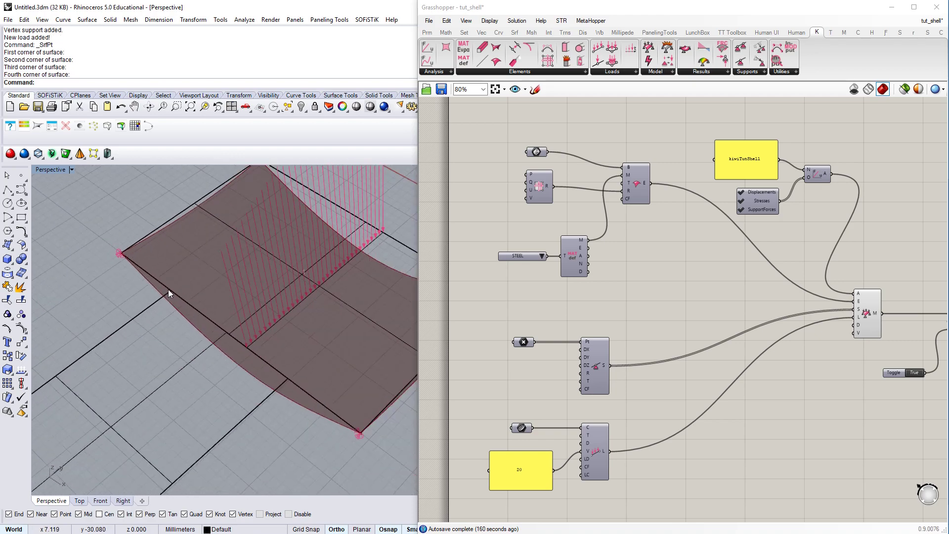
click(260, 401)
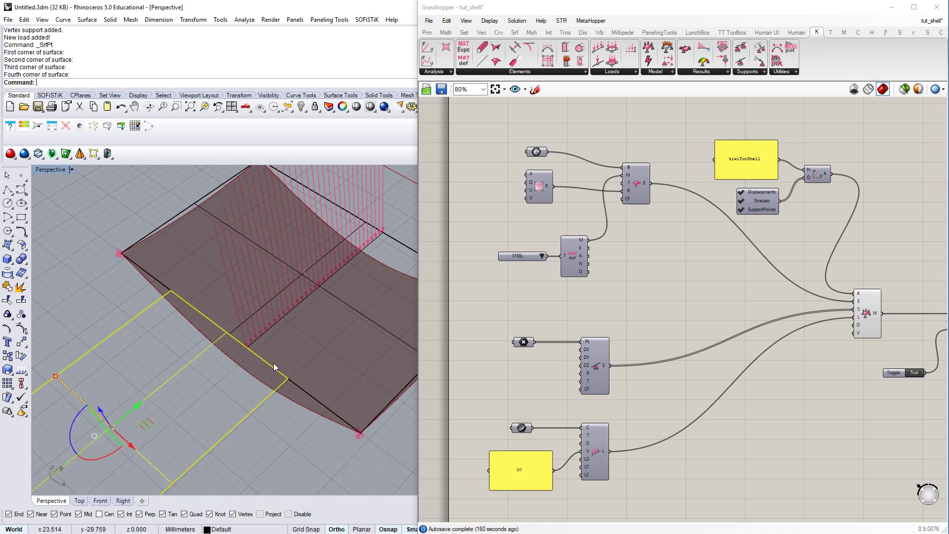
scroll(200, 337, down, 2)
click(243, 346)
scroll(247, 344, down, 2)
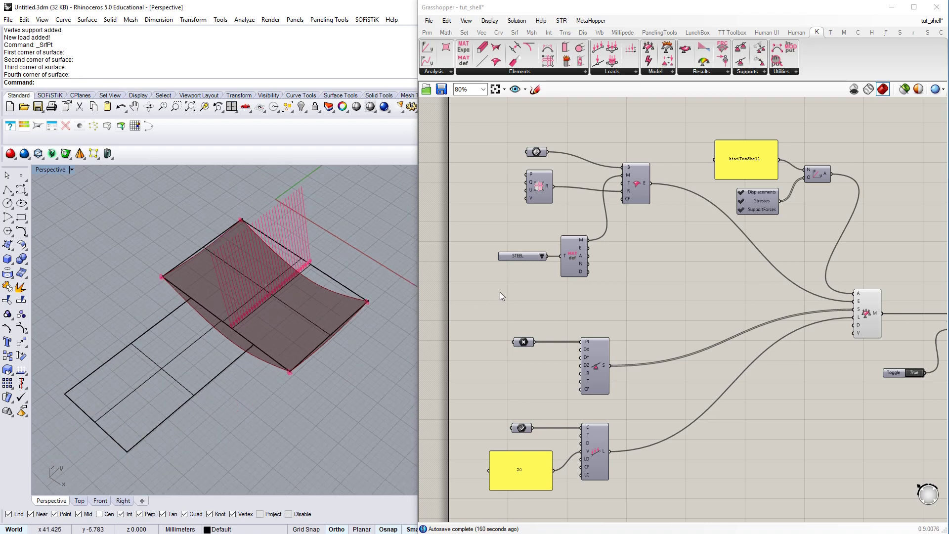
Step: Add a Surface parameter referencing the flat patch and wire it into the Shell Element's B input
double_click(538, 129)
text(srf)
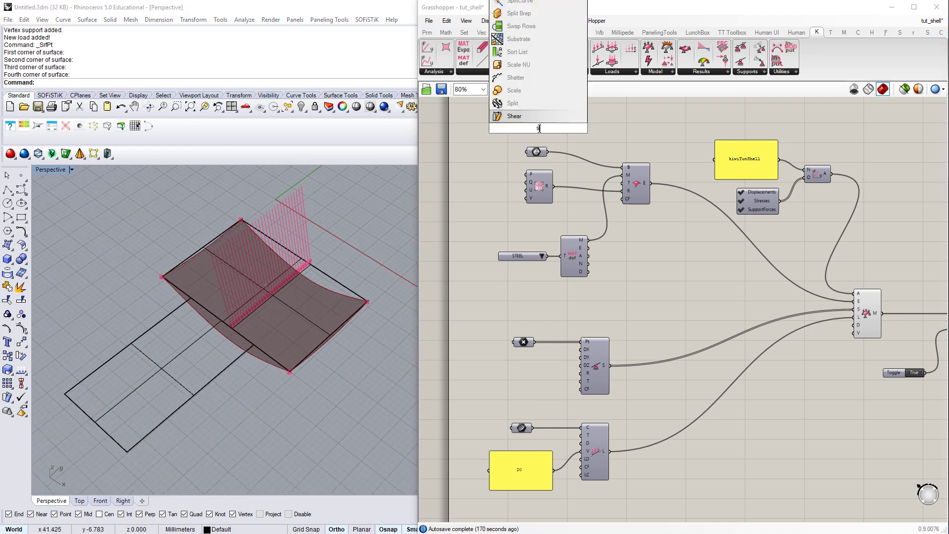
click(516, 103)
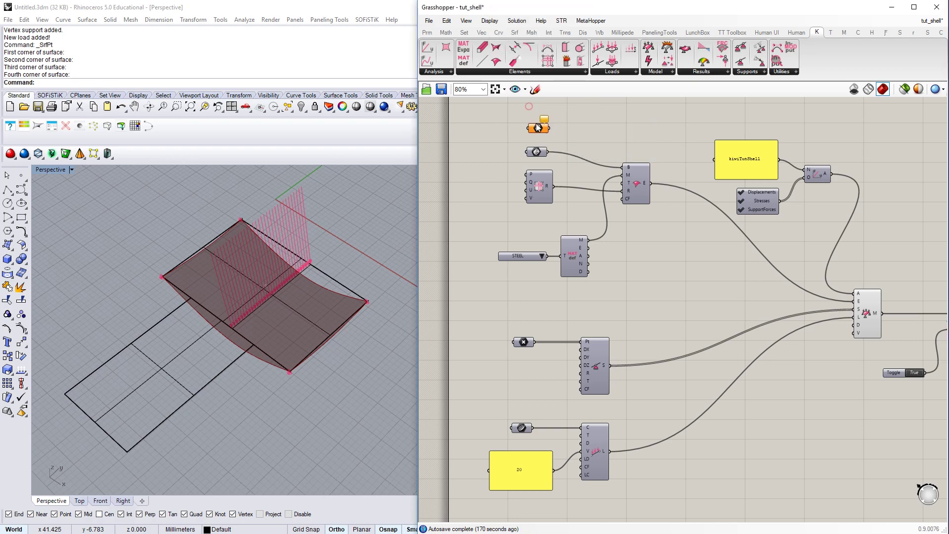
right_click(536, 127)
click(579, 283)
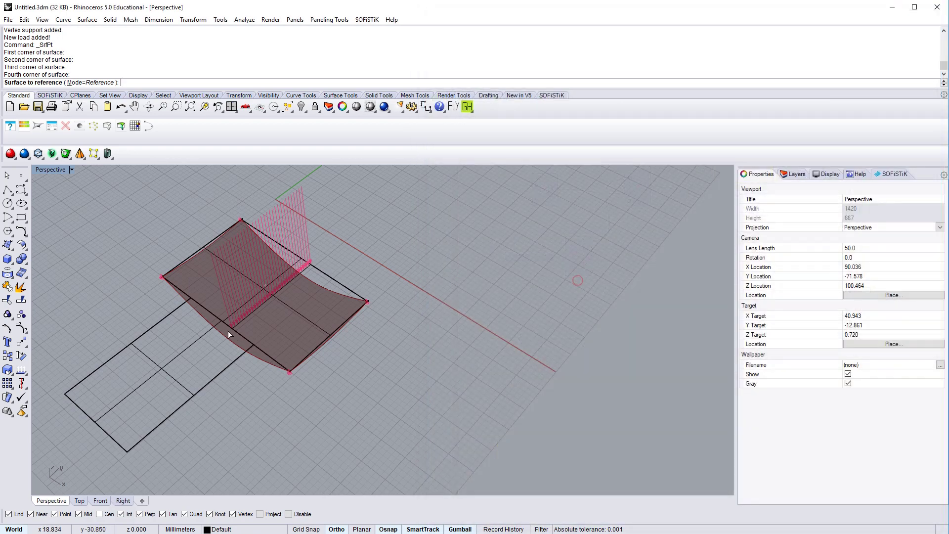
click(191, 345)
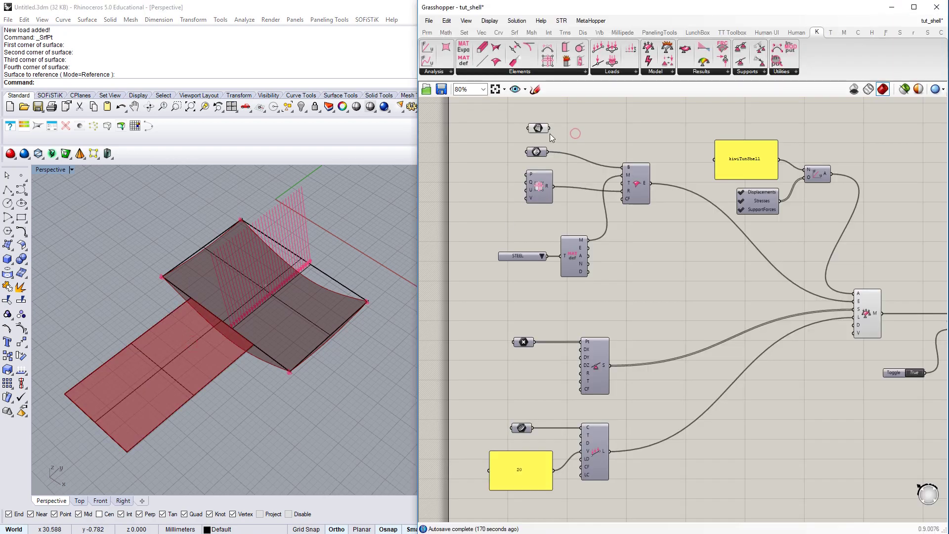
drag(550, 128, 627, 169)
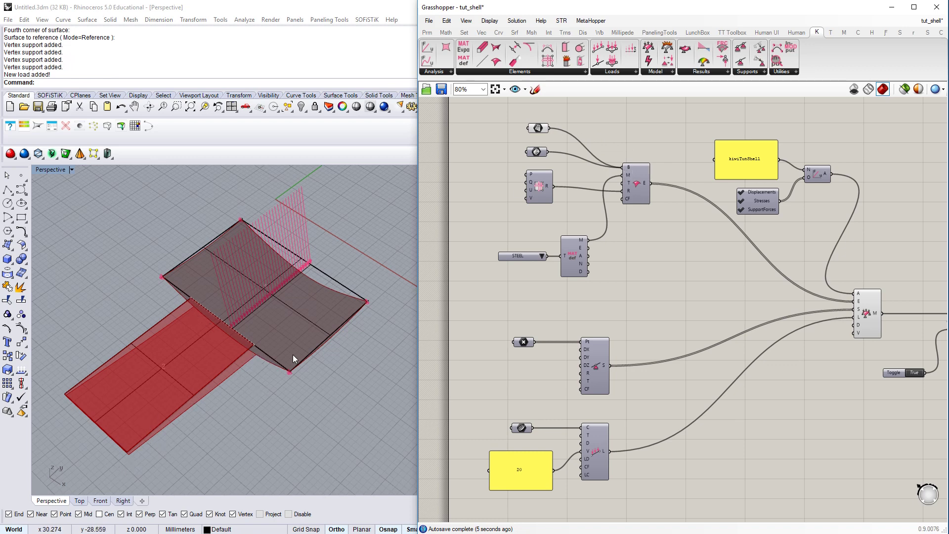
Step: Add a Point parameter to the canvas via the 'pt' search
right_drag(532, 316, 537, 274)
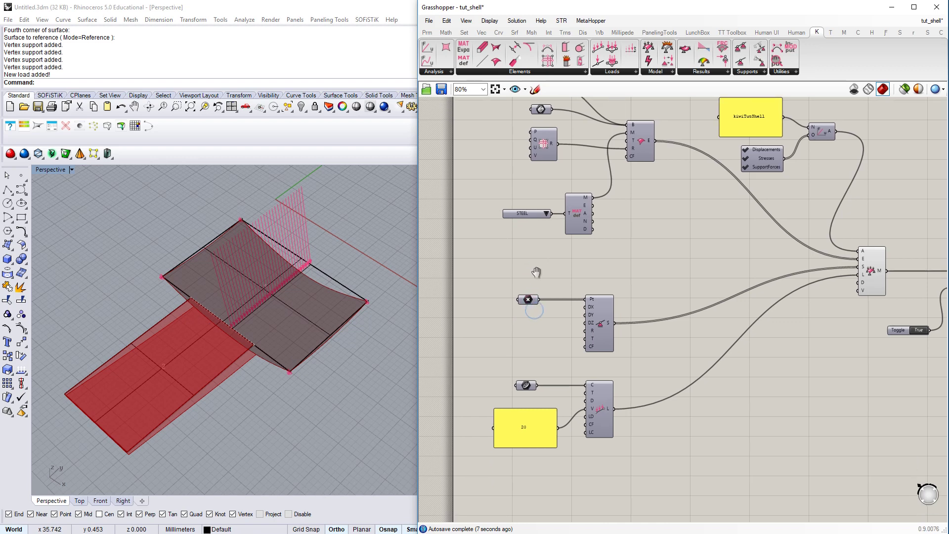
double_click(524, 329)
text(pt)
key(Up)
key(Up)
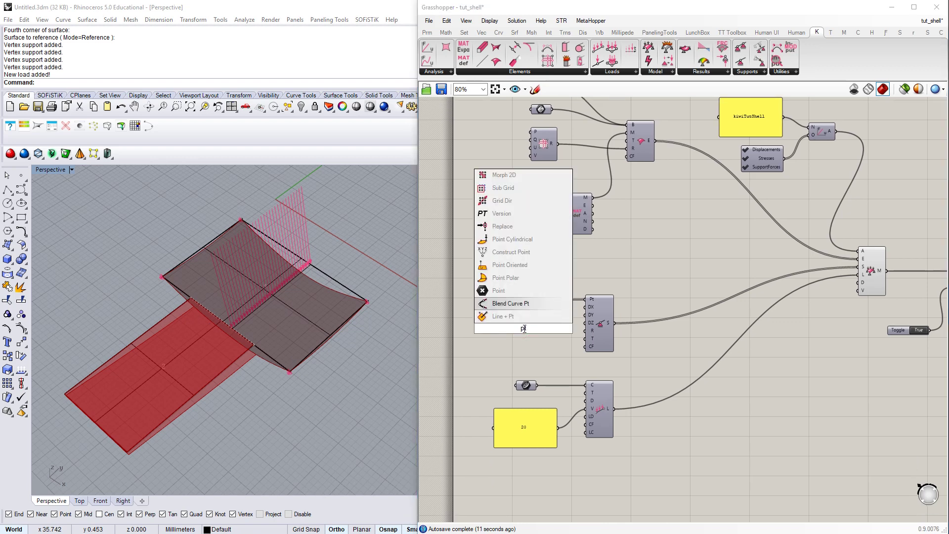
key(Return)
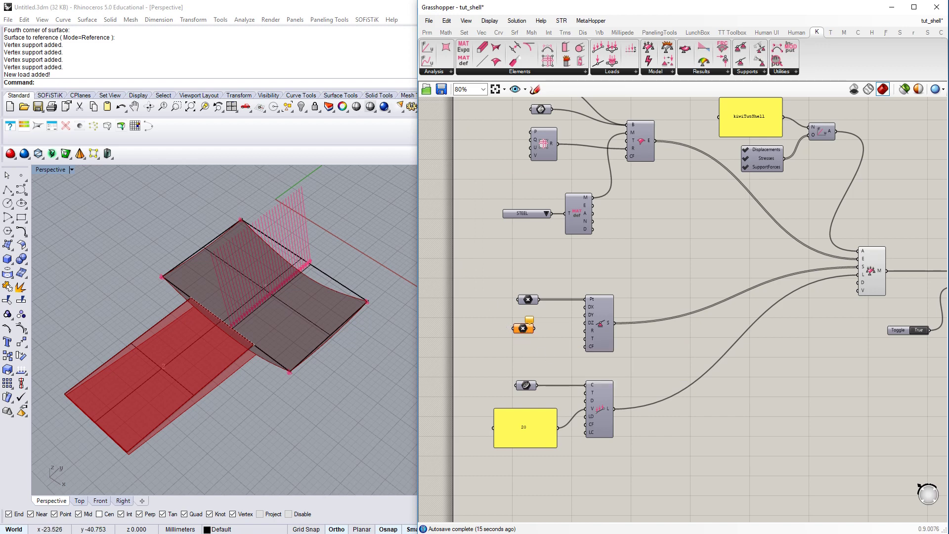
Step: Place points at the patch's two outer corners, load them into the parameter, and wire it to Pt
click(21, 176)
click(65, 393)
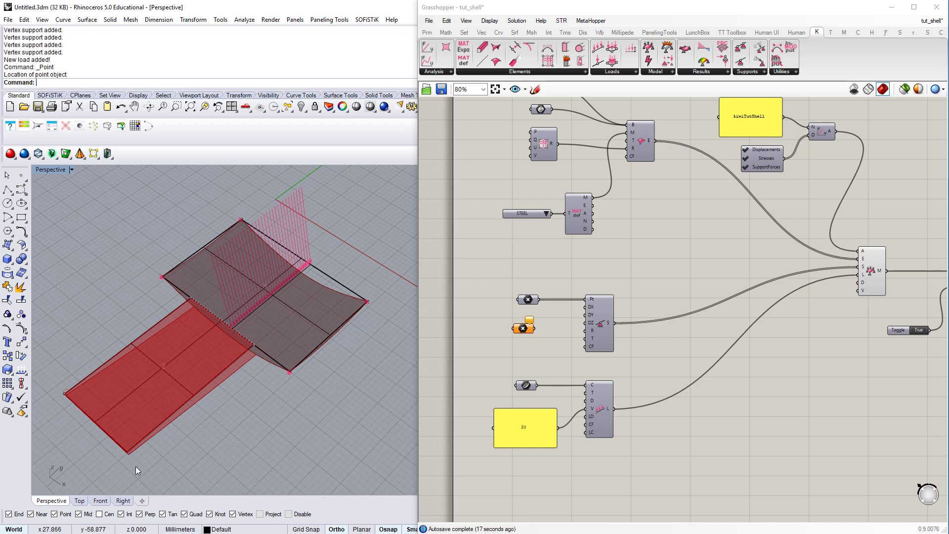
right_click(135, 467)
click(128, 452)
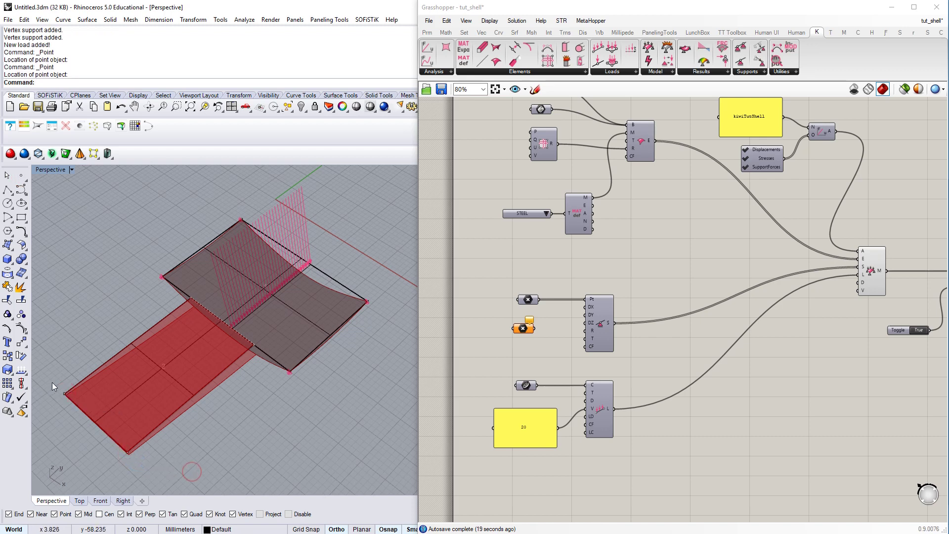
drag(52, 382, 144, 467)
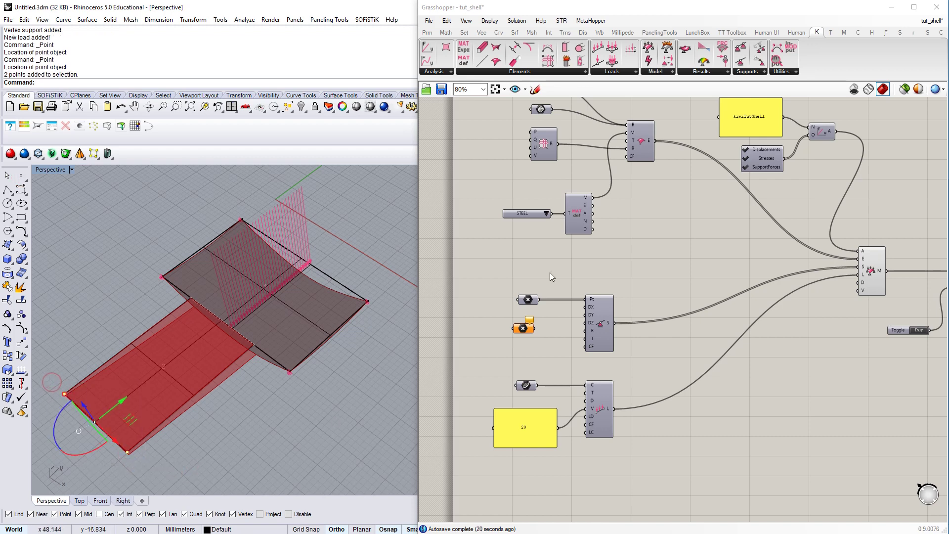
right_click(524, 329)
click(554, 500)
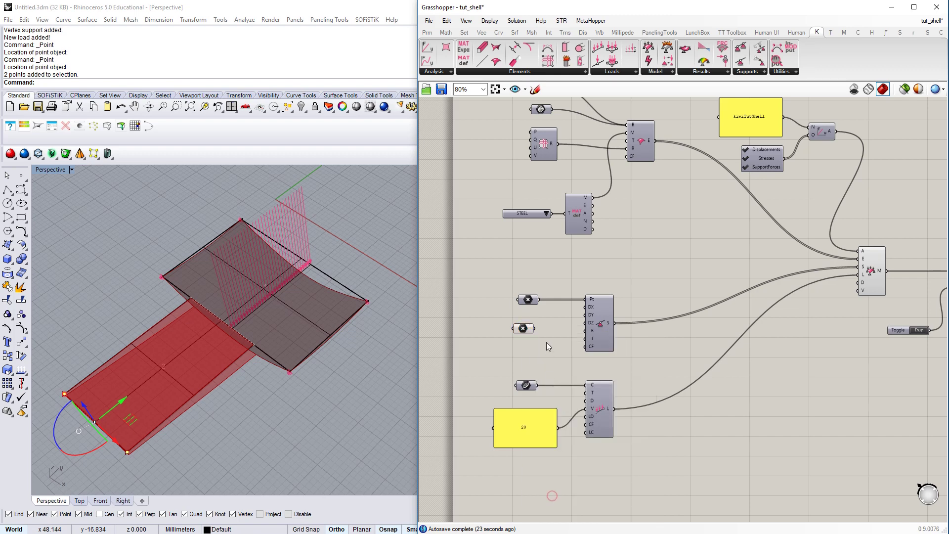
shift+drag(536, 328, 586, 299)
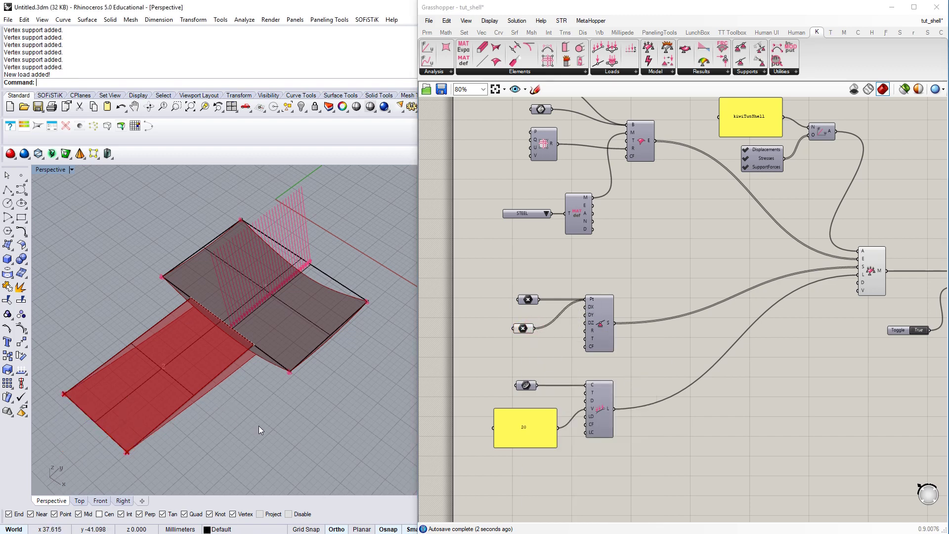
scroll(82, 461, up, 6)
Step: Hide the preview of the input components on the left of the definition
right_drag(126, 447, 140, 373)
right_drag(168, 430, 346, 307)
scroll(468, 339, down, 1)
drag(490, 127, 545, 340)
right_click(642, 269)
click(668, 293)
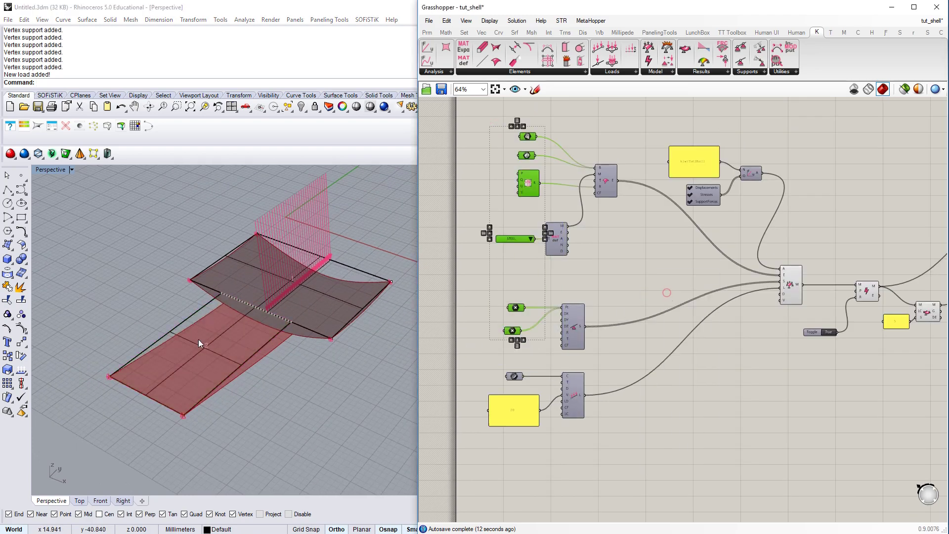
Step: Orbit the Rhino view around the shell and its loads
scroll(292, 331, up, 5)
scroll(142, 300, down, 5)
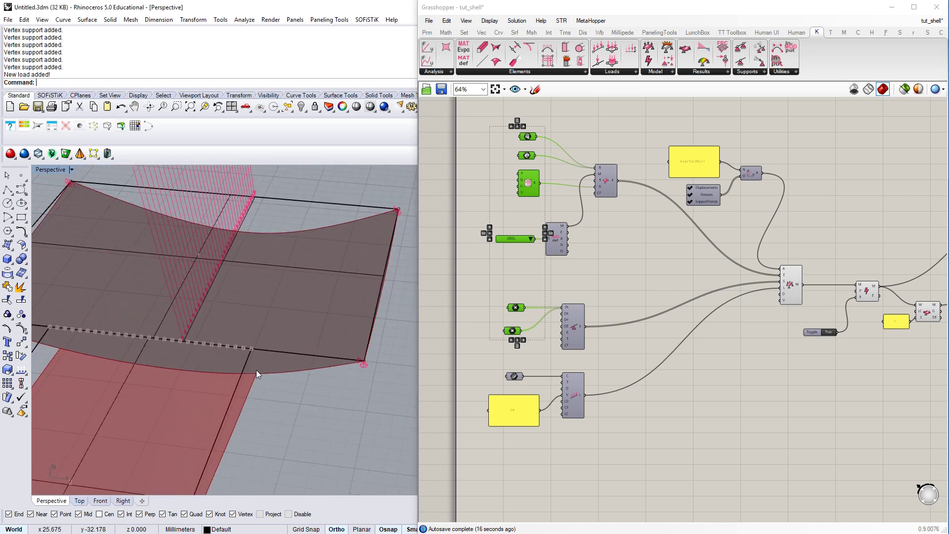
right_drag(256, 370, 223, 315)
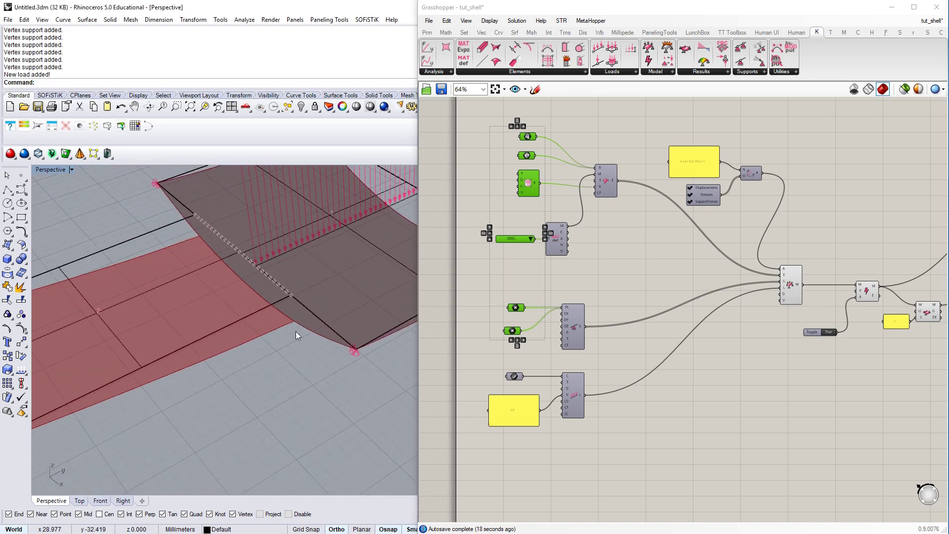
right_drag(274, 395, 293, 343)
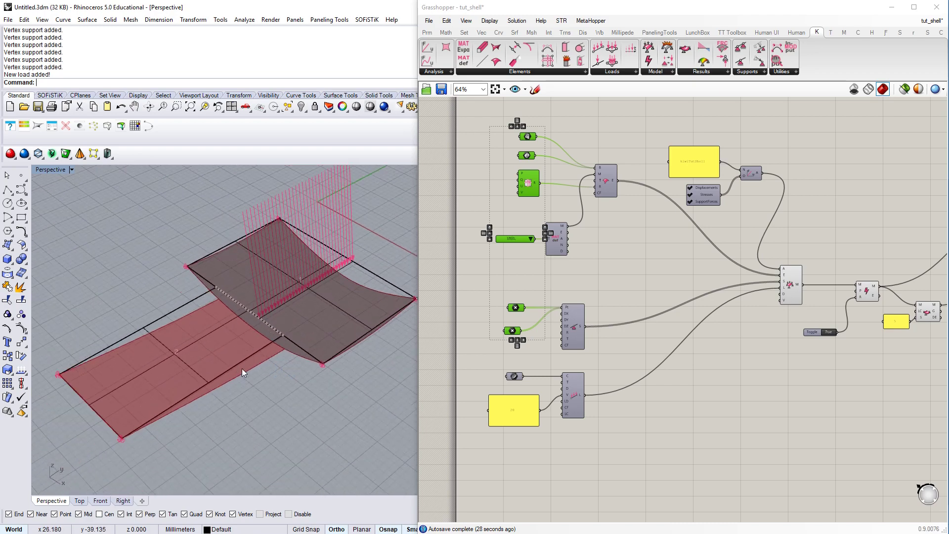
scroll(221, 286, up, 5)
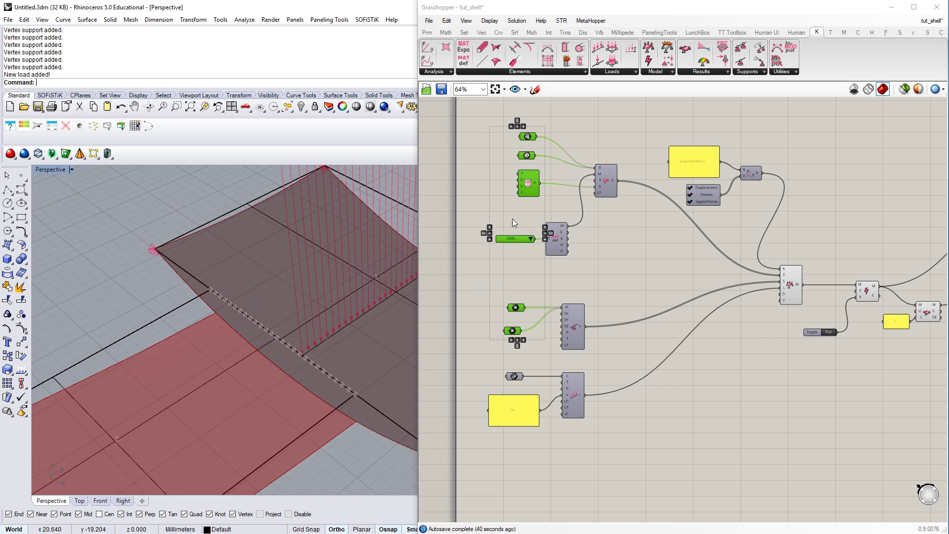
Step: Deselect the grouped inputs and zoom the canvas in on the AnalysisModel component
click(591, 114)
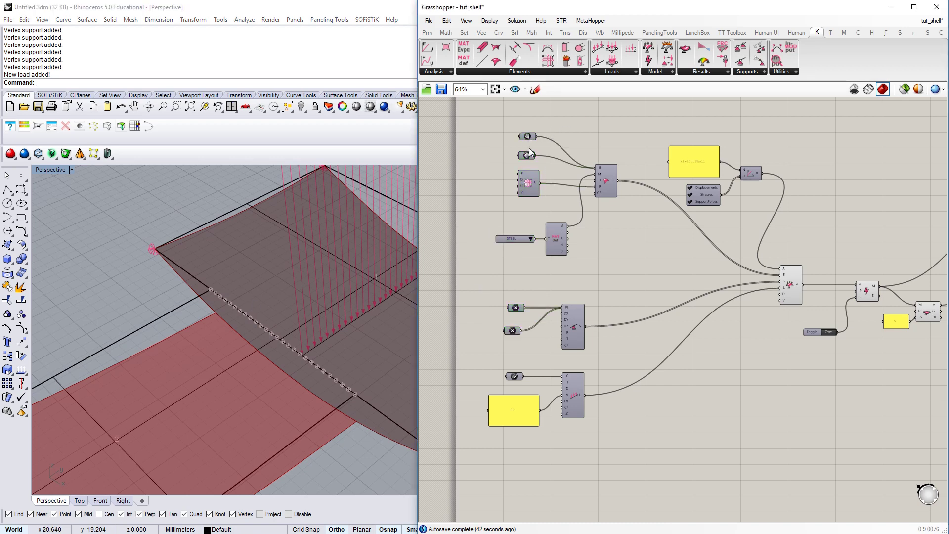
scroll(188, 356, down, 5)
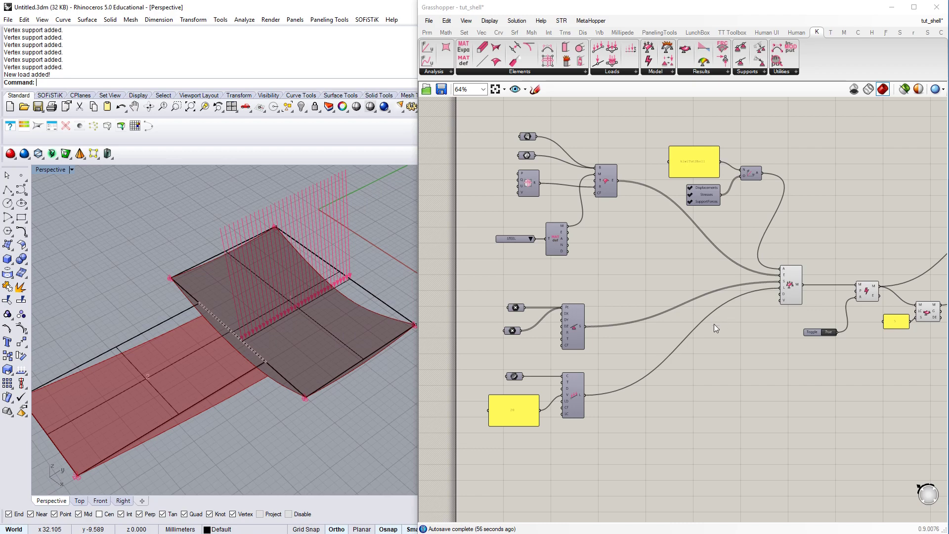
scroll(811, 279, up, 5)
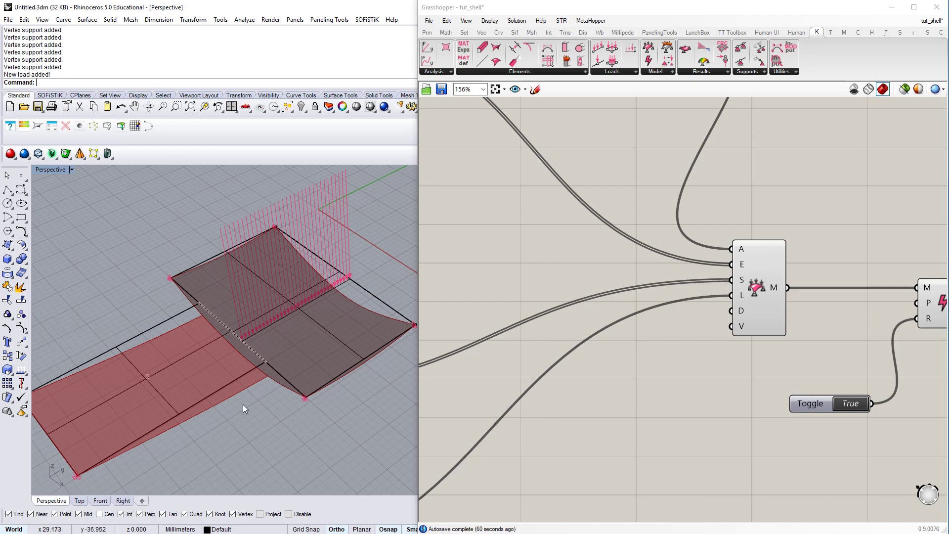
scroll(231, 327, up, 3)
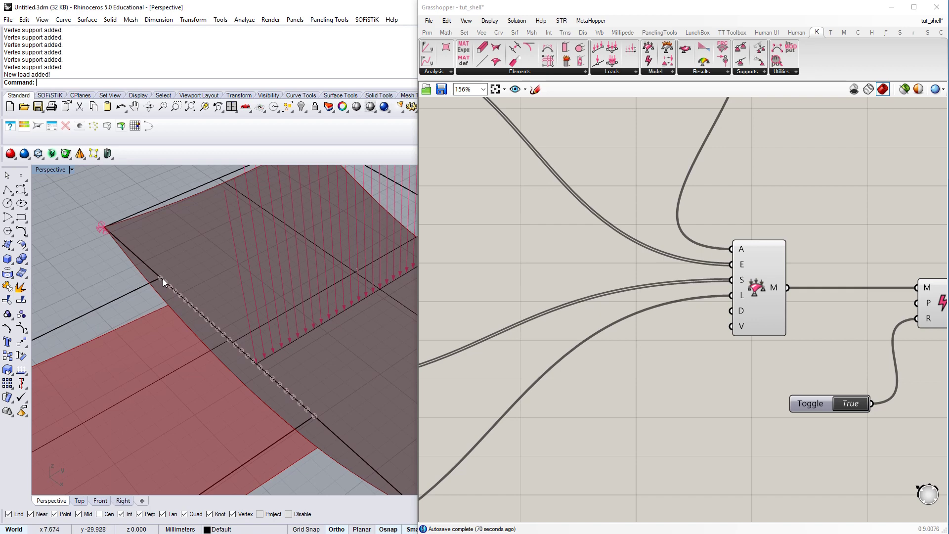
scroll(275, 292, down, 5)
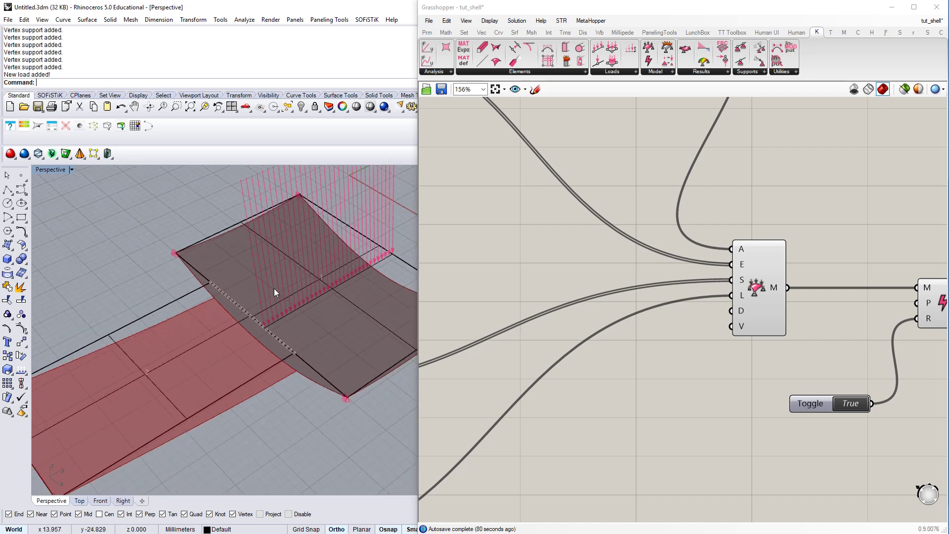
Step: Nudge the flat red patch outward along the gumball's green axis, then orbit to check it
click(238, 322)
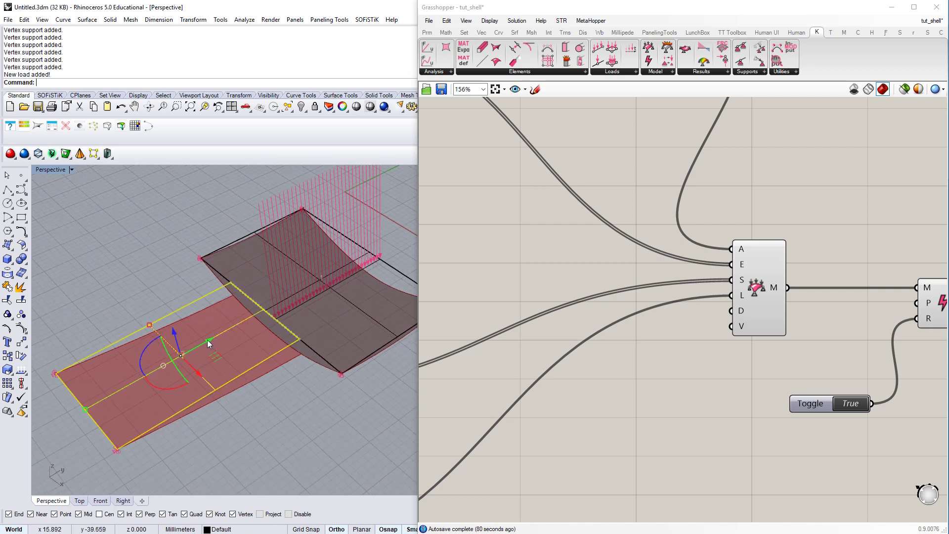
drag(207, 340, 214, 370)
click(289, 411)
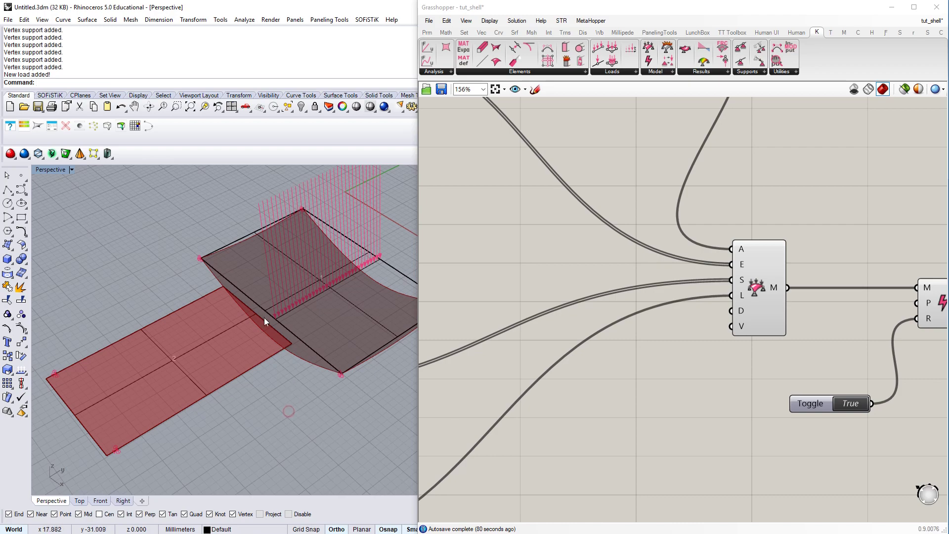
scroll(269, 330, up, 2)
mouse_move(282, 327)
right_down()
mouse_move(250, 297)
mouse_move(225, 319)
mouse_move(282, 324)
right_up()
right_drag(278, 394, 237, 359)
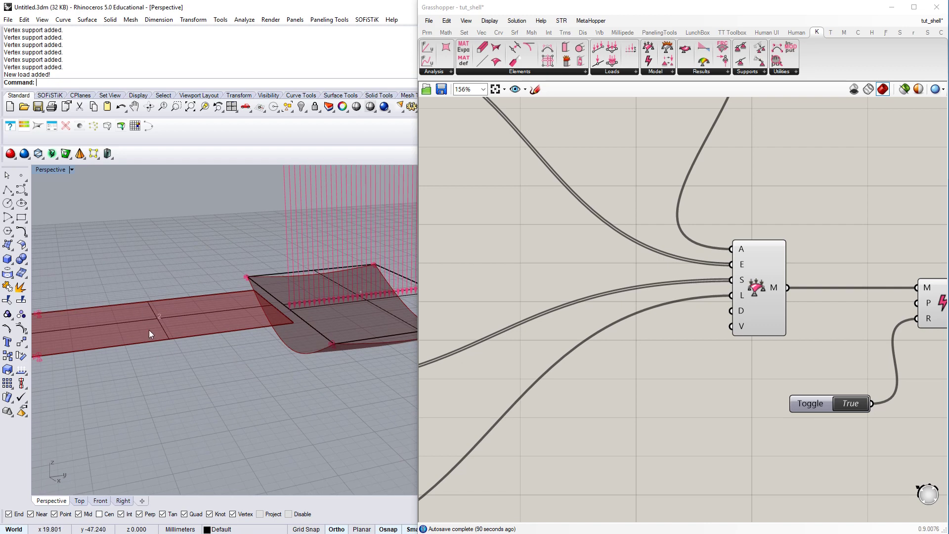
right_drag(150, 330, 183, 360)
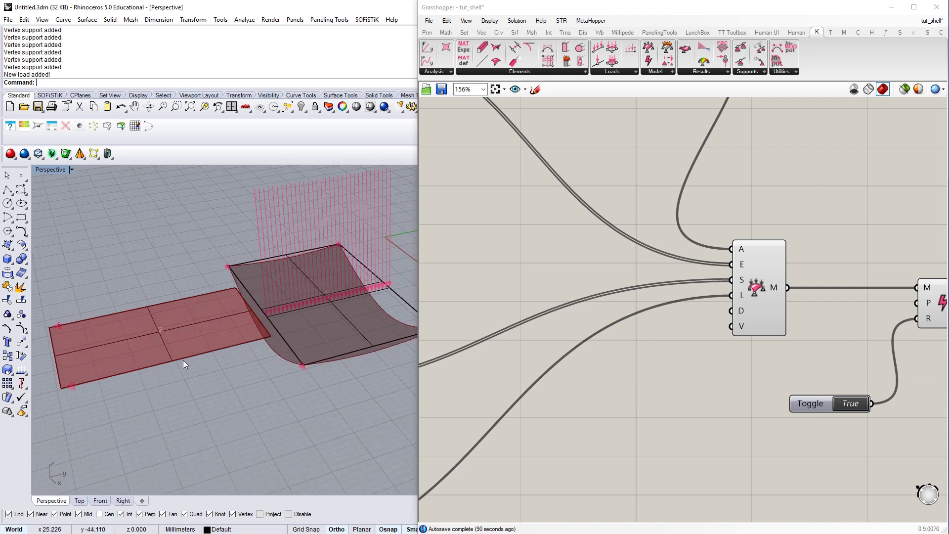
right_drag(183, 361, 215, 318)
Step: Drag the load line along the shell with the gumball and review the result
click(222, 328)
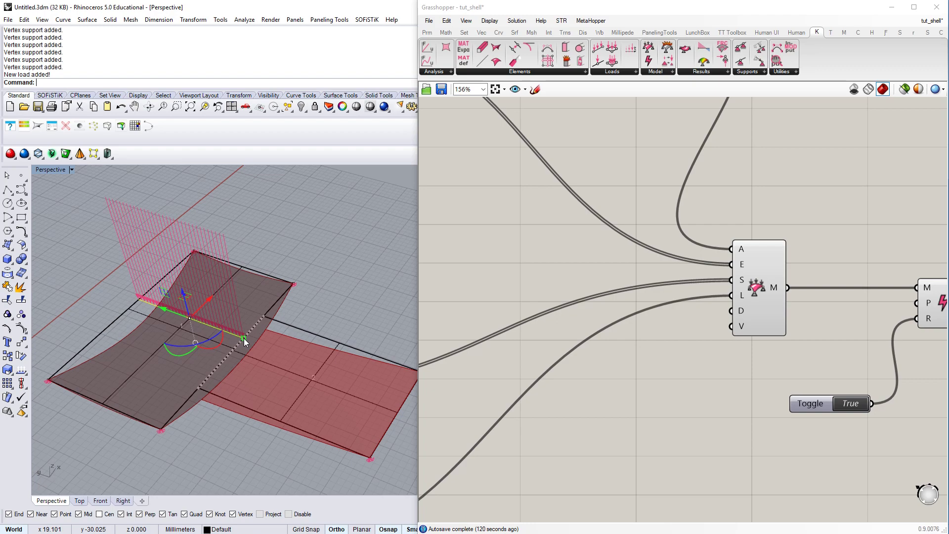
drag(244, 338, 291, 354)
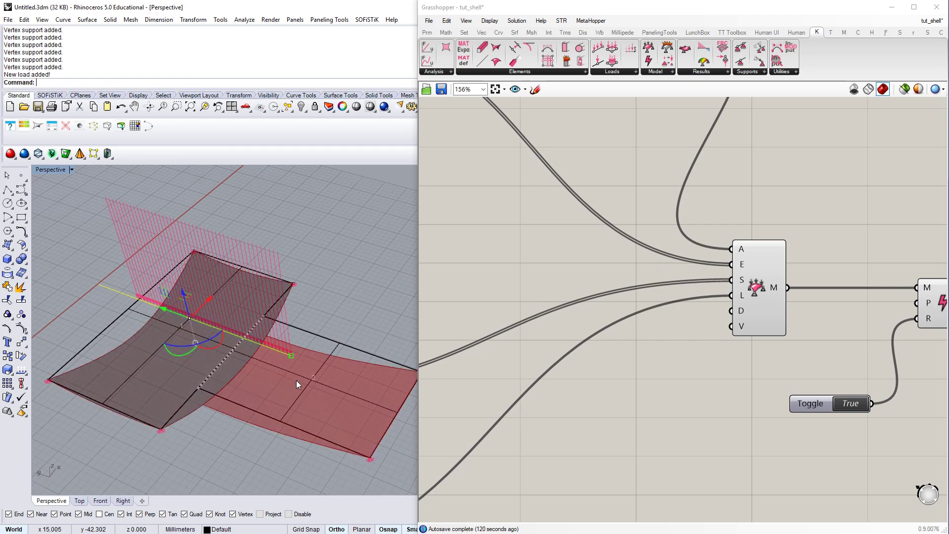
mouse_move(253, 333)
right_down()
mouse_move(278, 370)
mouse_move(220, 294)
mouse_move(249, 321)
right_up()
key(Escape)
scroll(89, 319, up, 3)
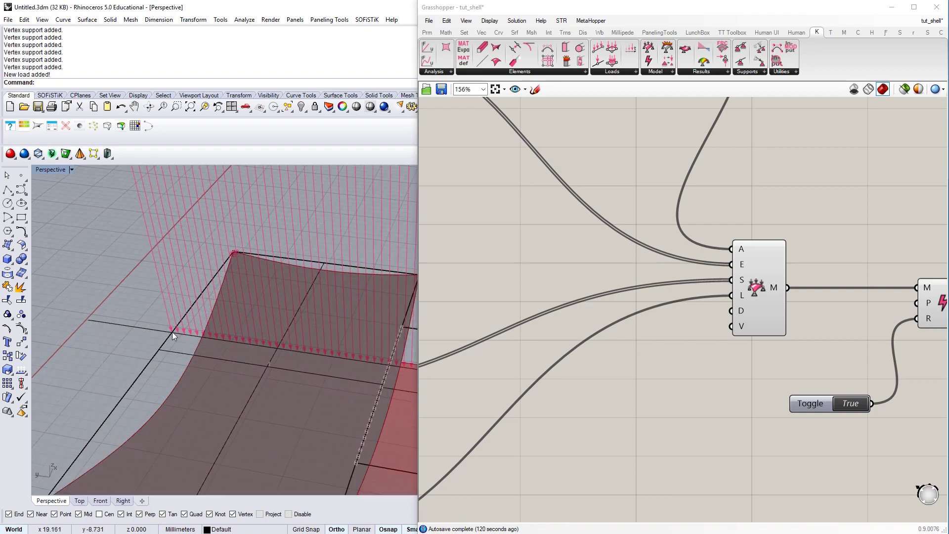
scroll(190, 349, down, 3)
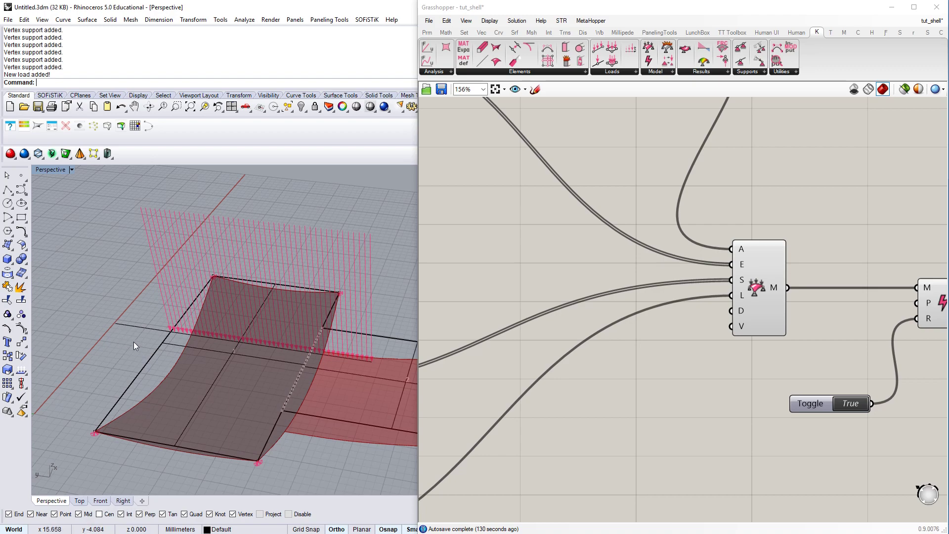
right_drag(177, 345, 227, 329)
Step: Shift the load line across to a new strip of the shell and orbit to check the arrows
click(246, 317)
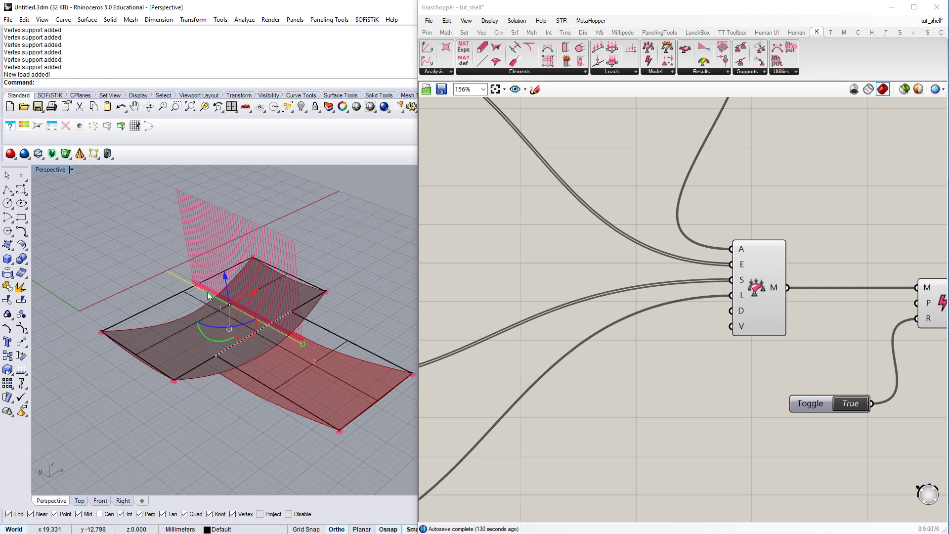
drag(207, 292, 254, 322)
drag(214, 402, 211, 401)
right_drag(163, 360, 244, 378)
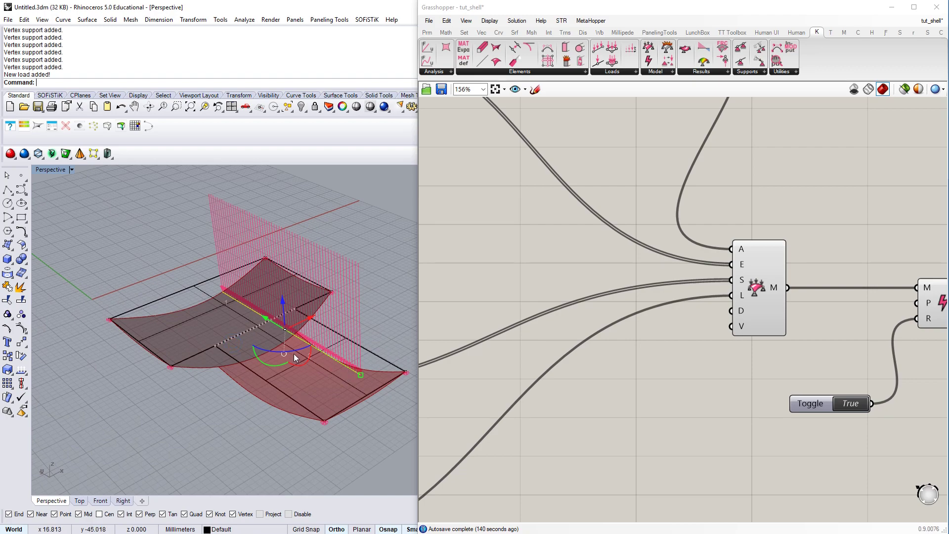
right_drag(294, 354, 216, 418)
click(216, 418)
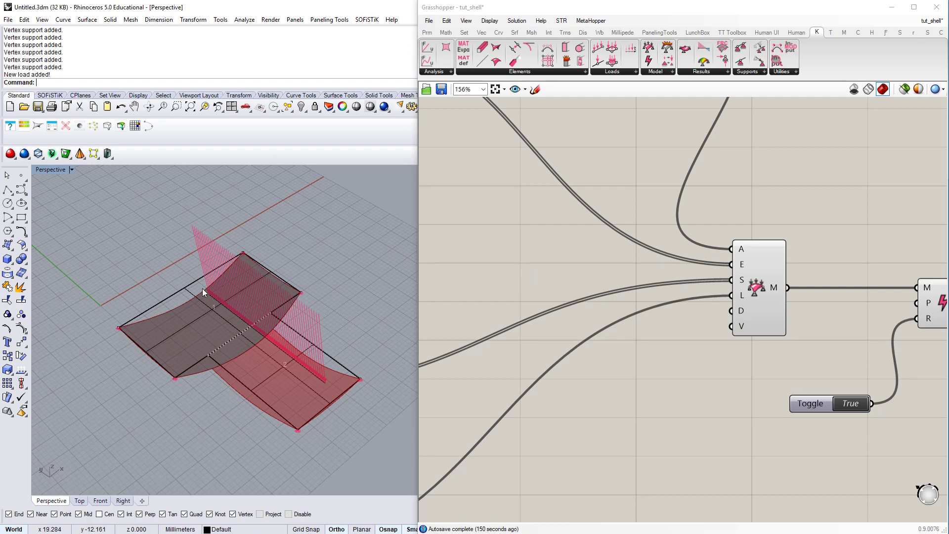
right_drag(203, 289, 149, 293)
scroll(177, 381, down, 5)
scroll(229, 313, up, 5)
right_drag(230, 313, 248, 250)
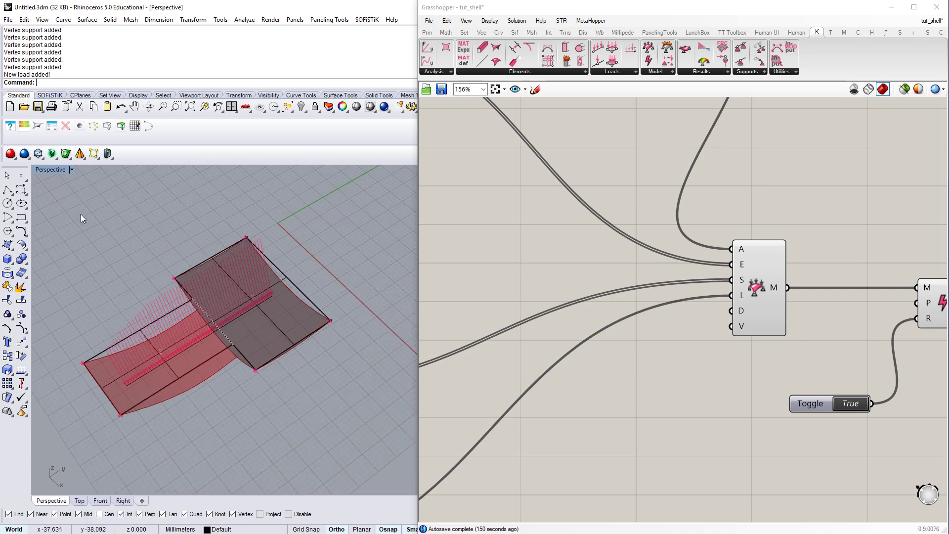
Step: Draw a Polyline cut line from the top edge's midpoint to the opposite bottom edge
click(7, 190)
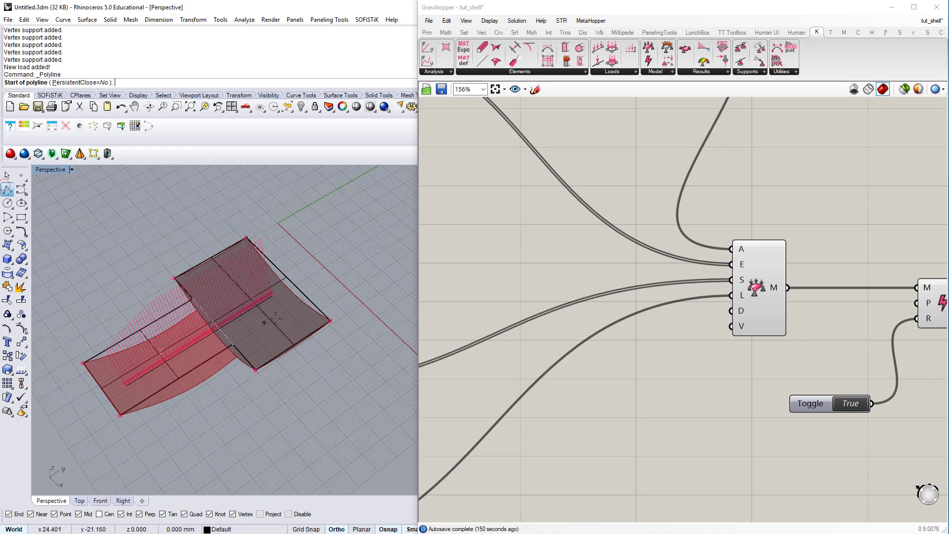
scroll(262, 319, up, 3)
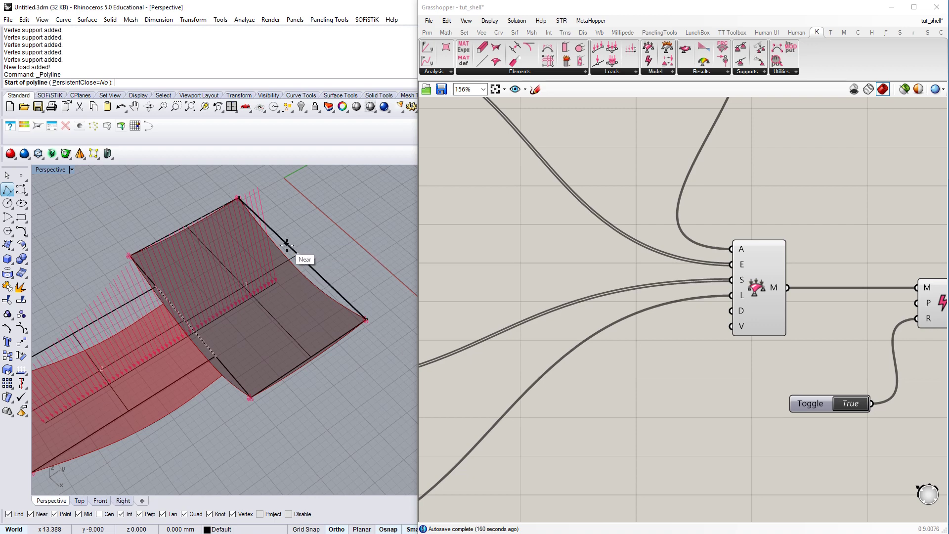
click(298, 255)
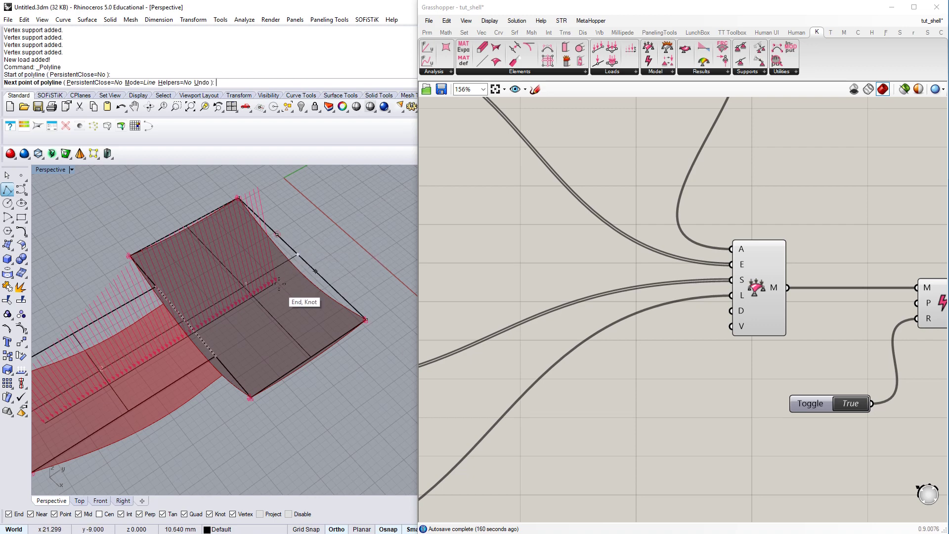
click(282, 378)
right_click(324, 394)
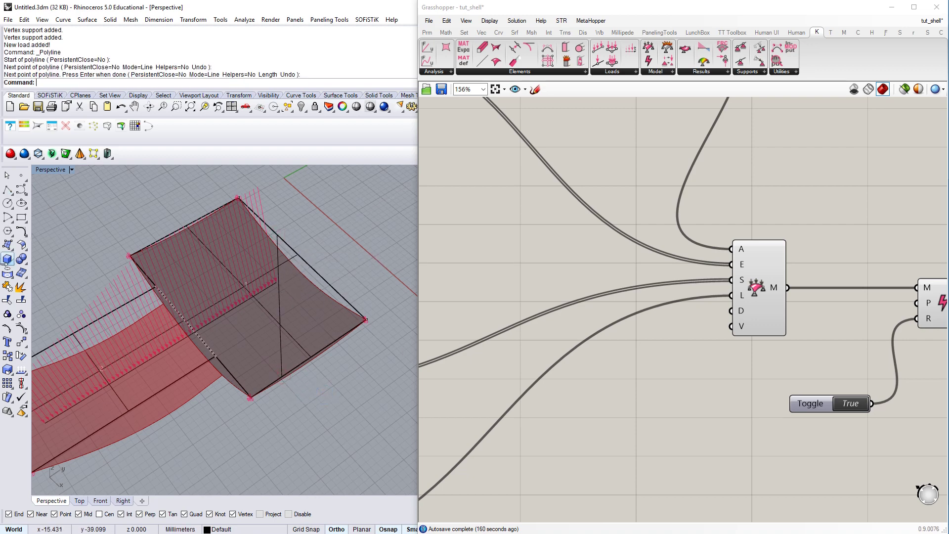
Step: Trim off the surface part beyond the cut line
click(8, 300)
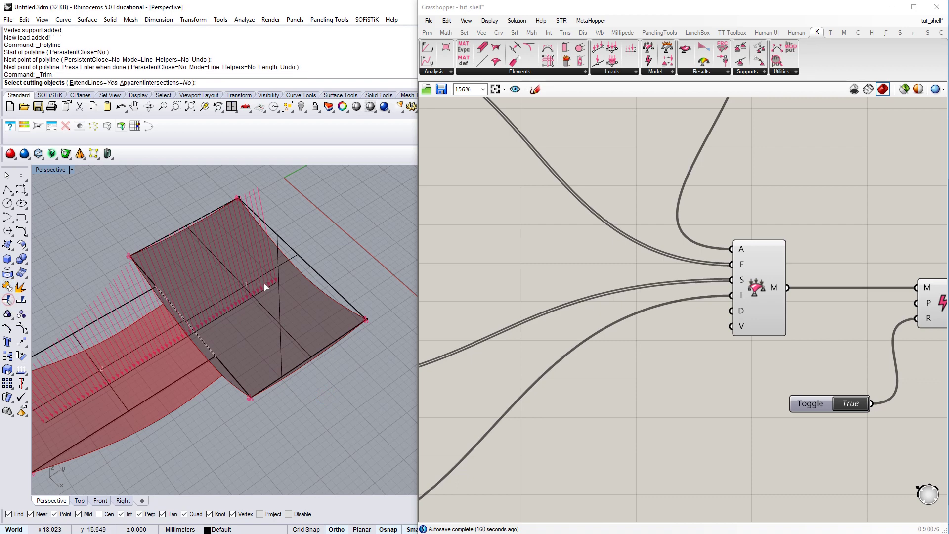
click(278, 242)
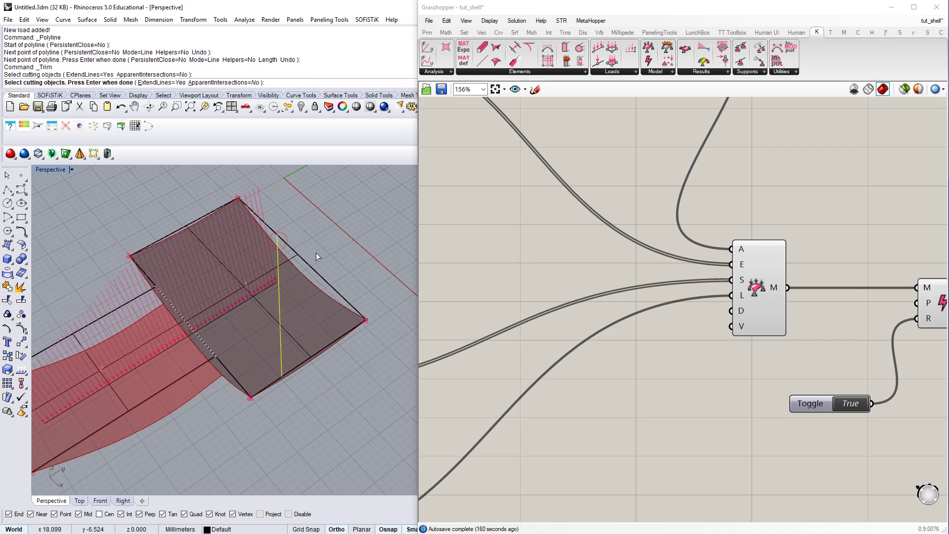
right_click(316, 255)
click(318, 273)
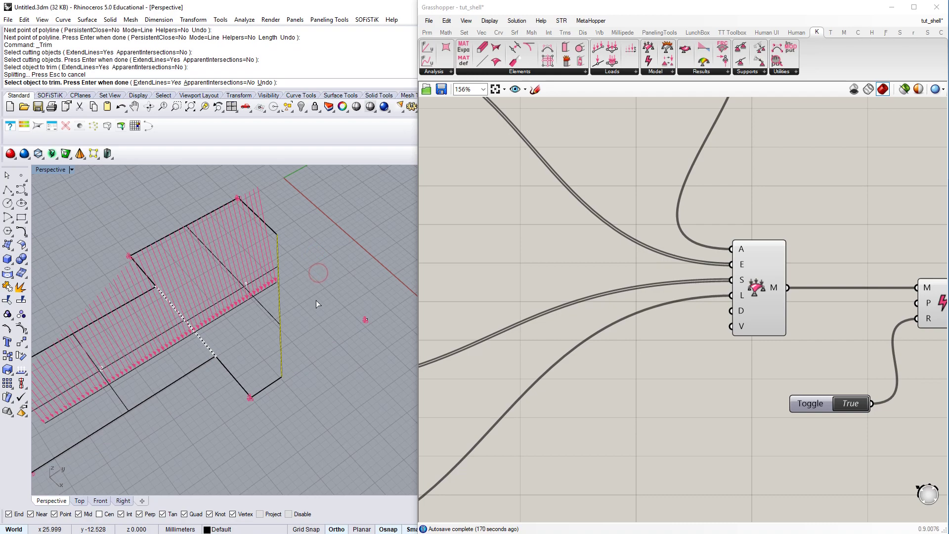
right_drag(311, 304, 282, 397)
right_click(316, 315)
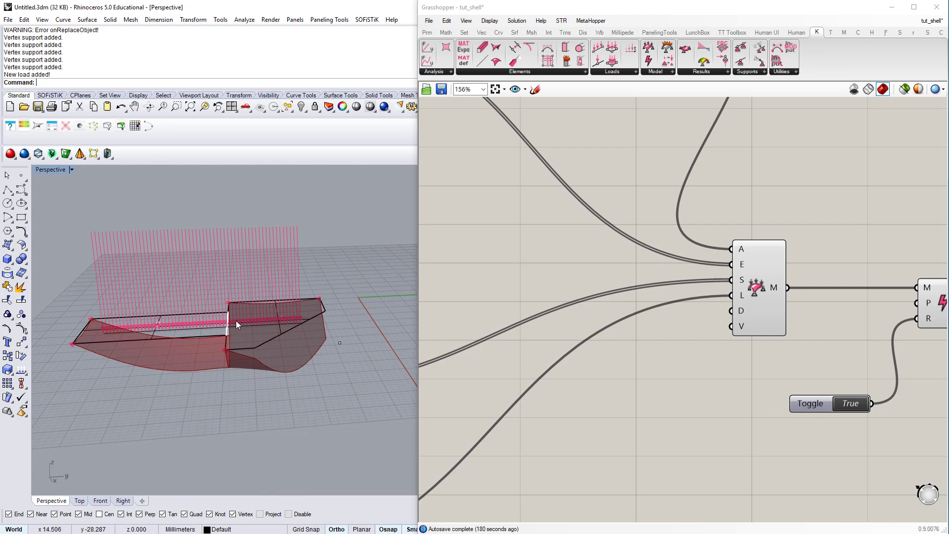
Step: Zoom the canvas out to 51% and pan so the full Karamba definition is visible
right_drag(236, 321, 237, 340)
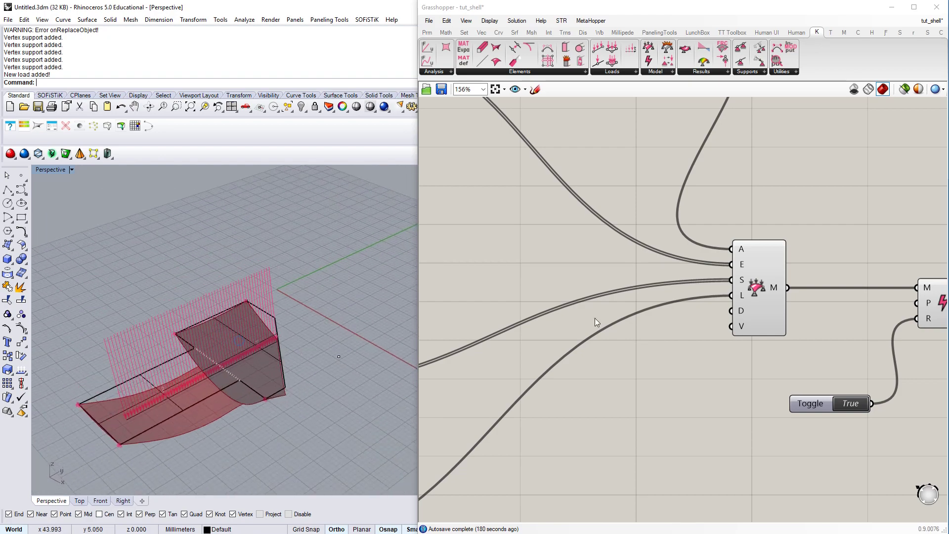
scroll(563, 295, down, 5)
right_drag(561, 300, 623, 305)
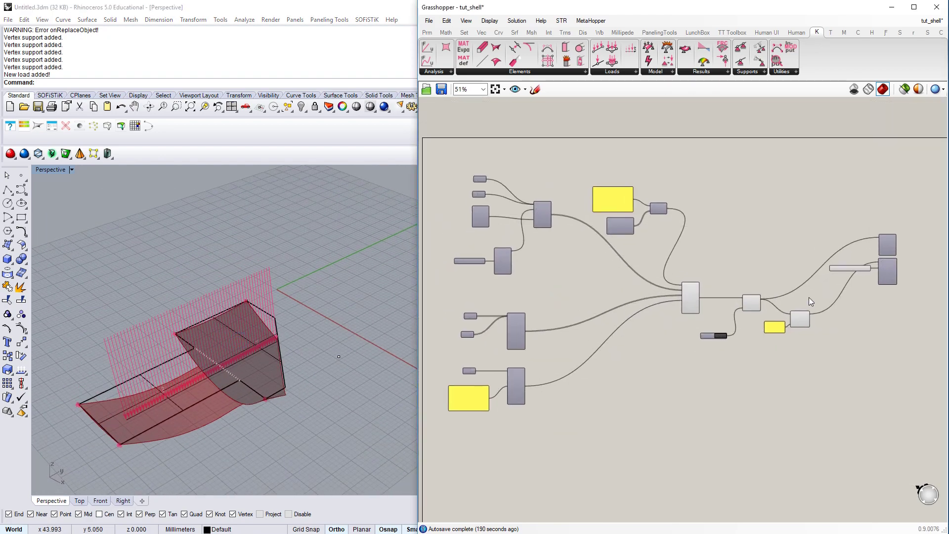